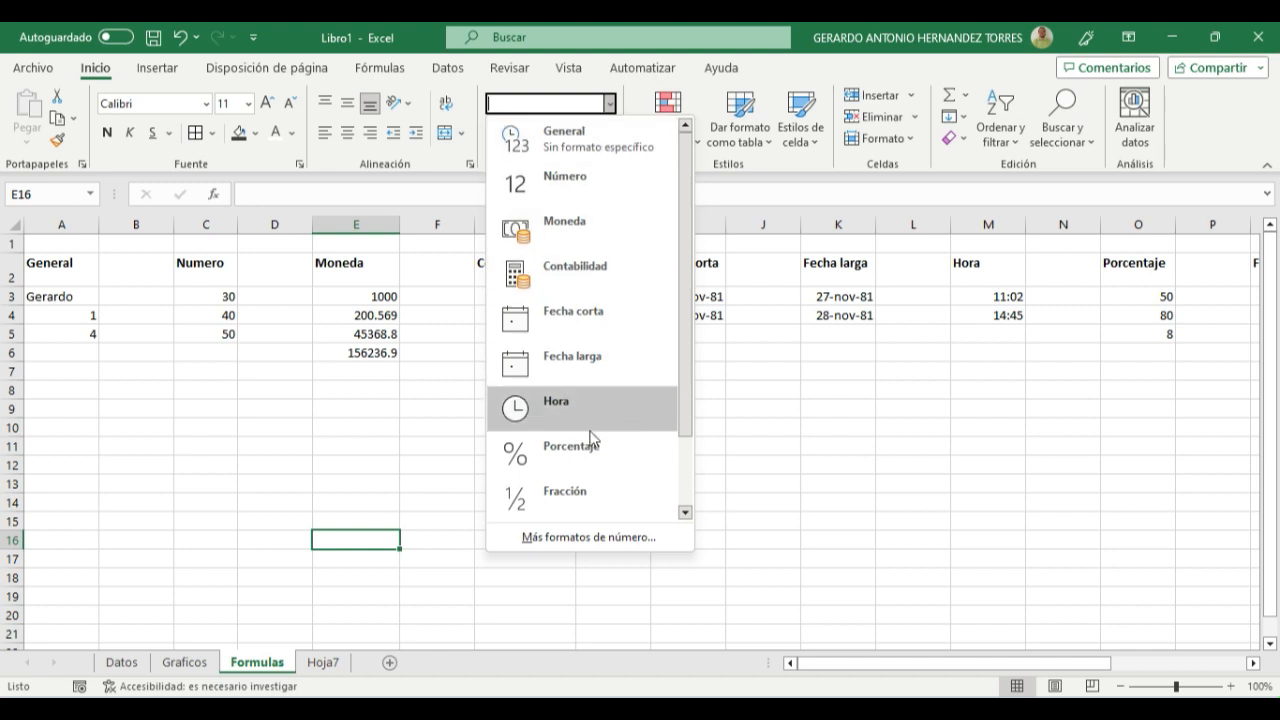
left_click_drag(688, 397, 688, 478)
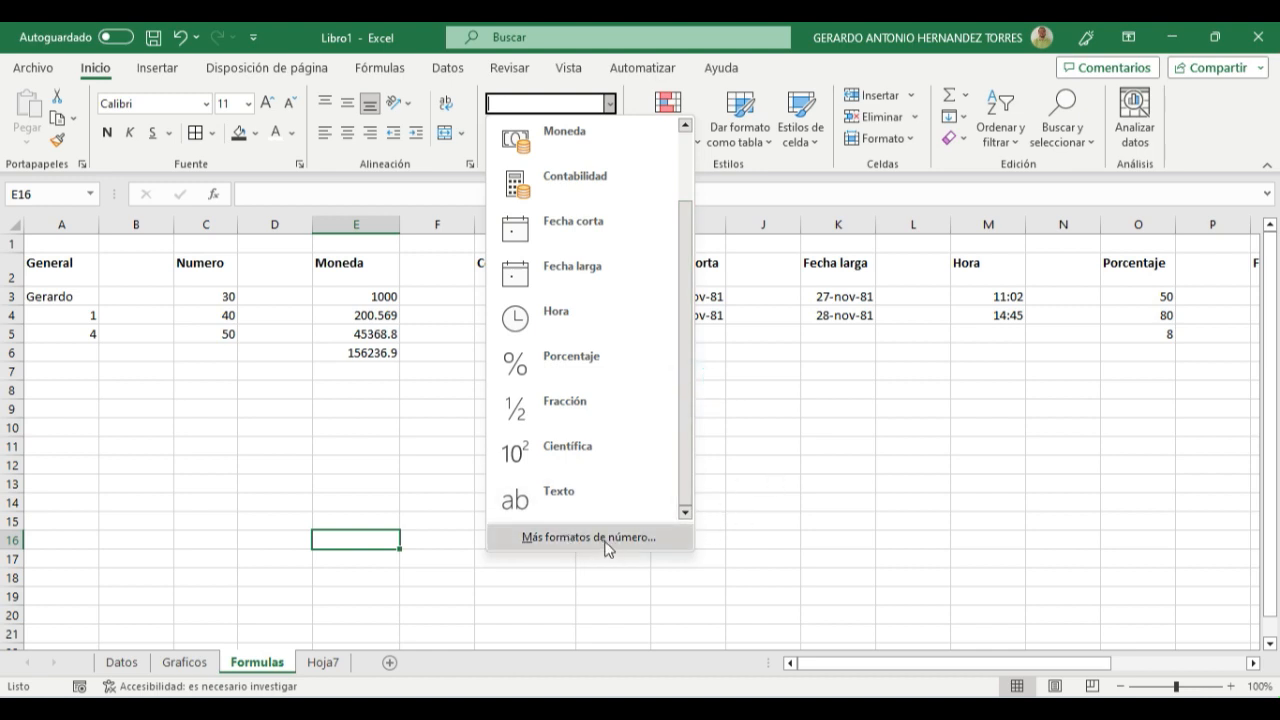
left_click(802, 470)
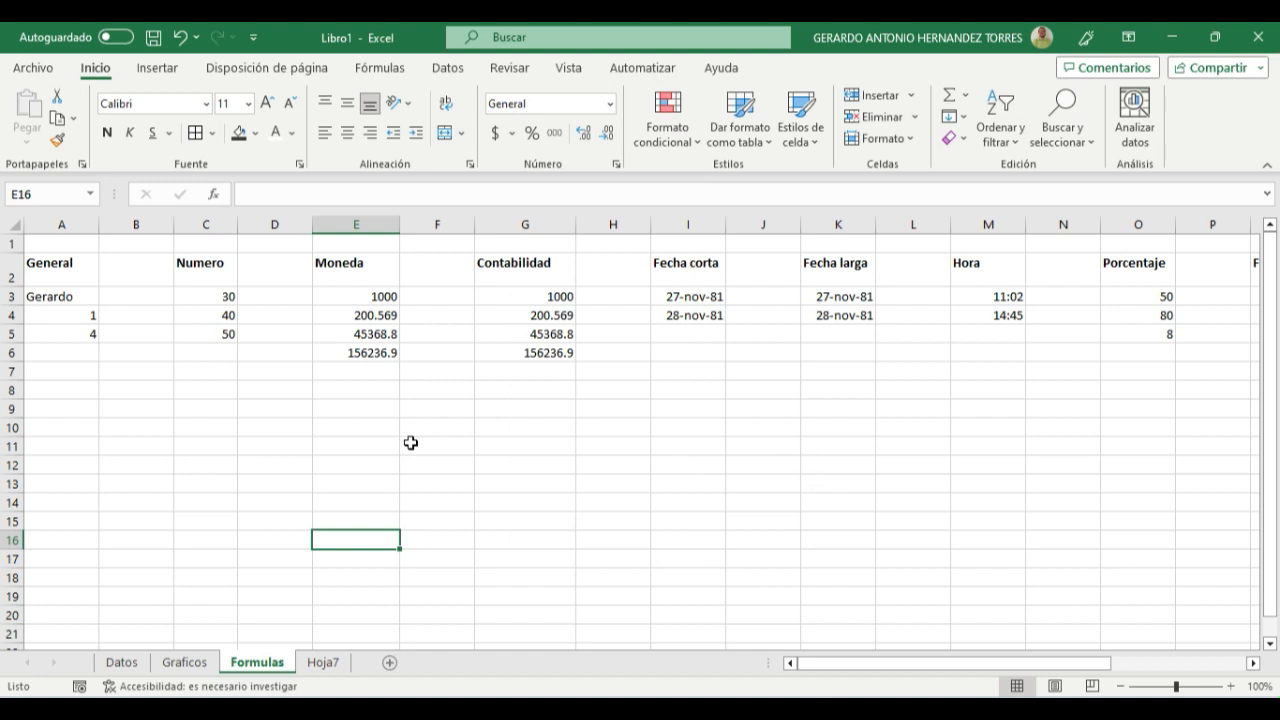
- Apply the Número format to cells A3:A5 in the General column and check each cell
left_click(54, 297)
left_click_drag(54, 297, 55, 334)
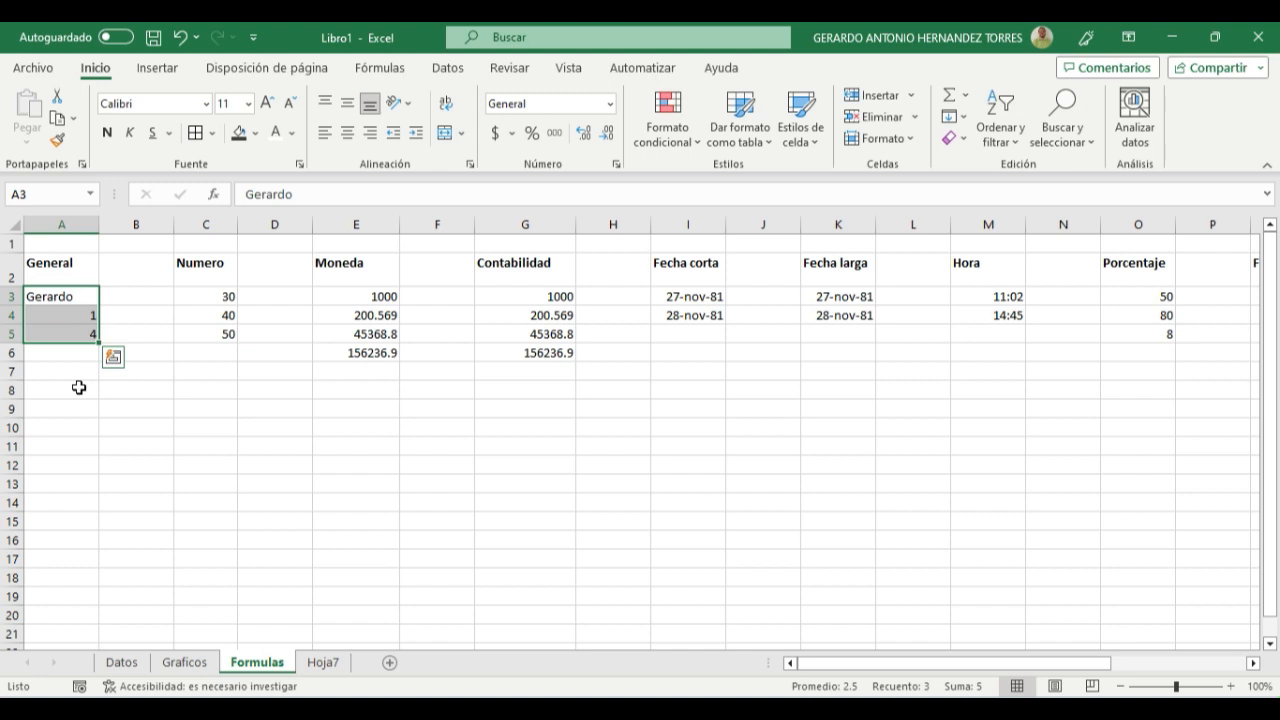
left_click(601, 103)
left_click(610, 104)
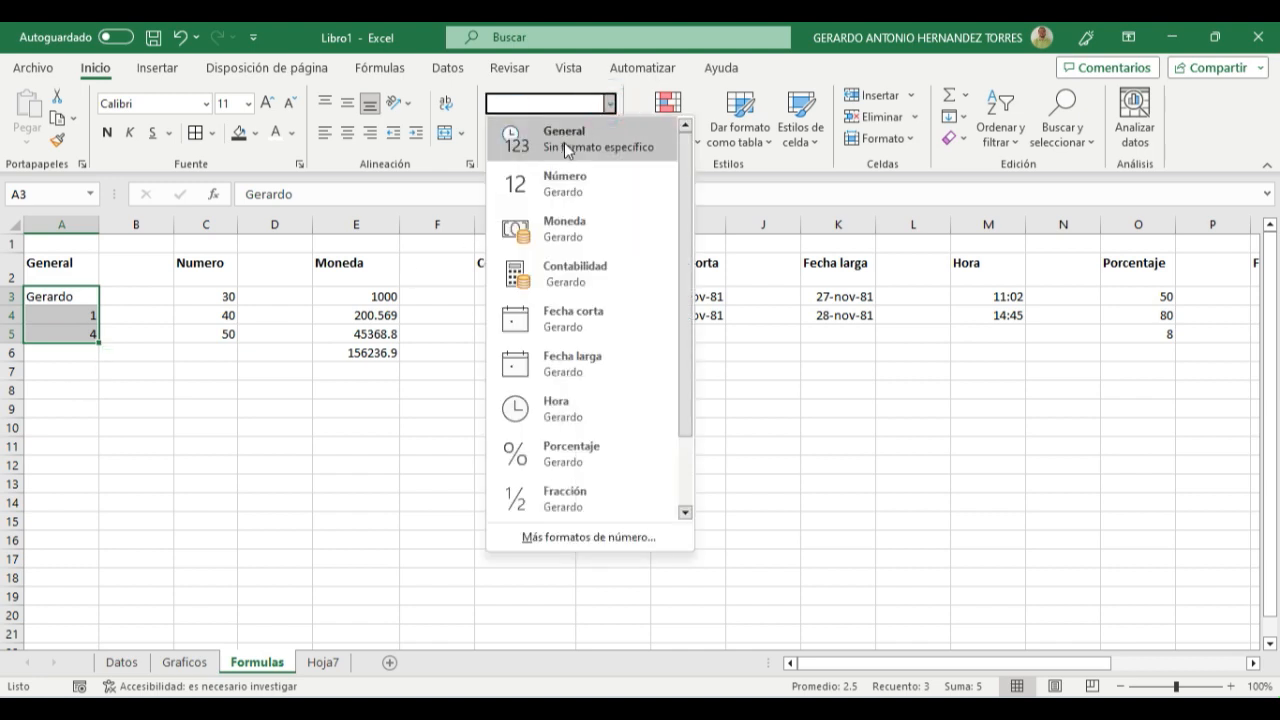
left_click(561, 188)
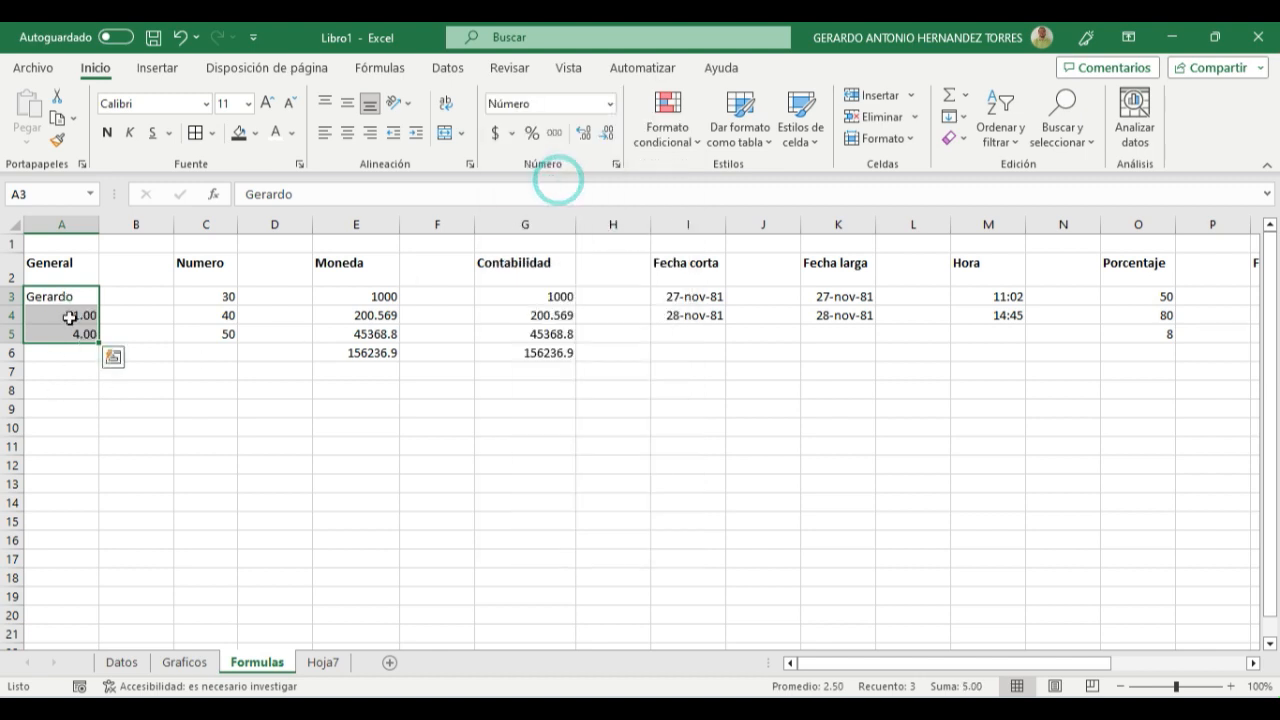
left_click(77, 355)
left_click(86, 295)
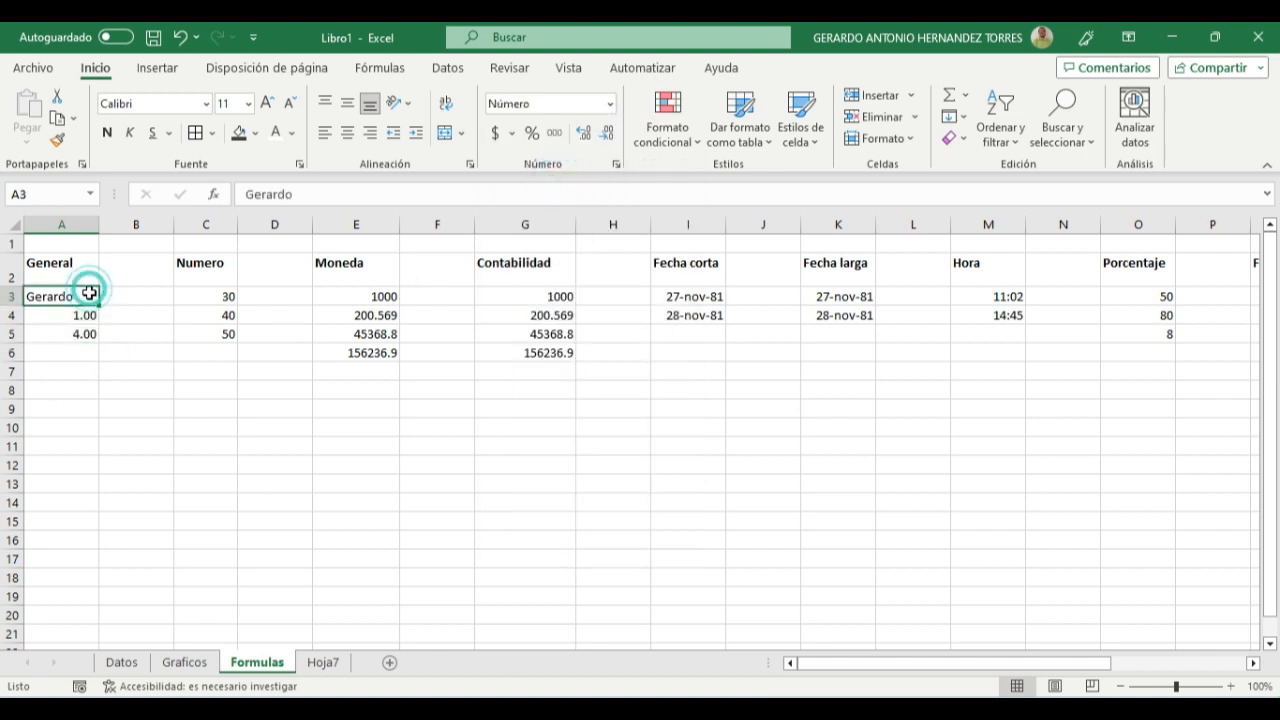
left_click(62, 315)
left_click(77, 331)
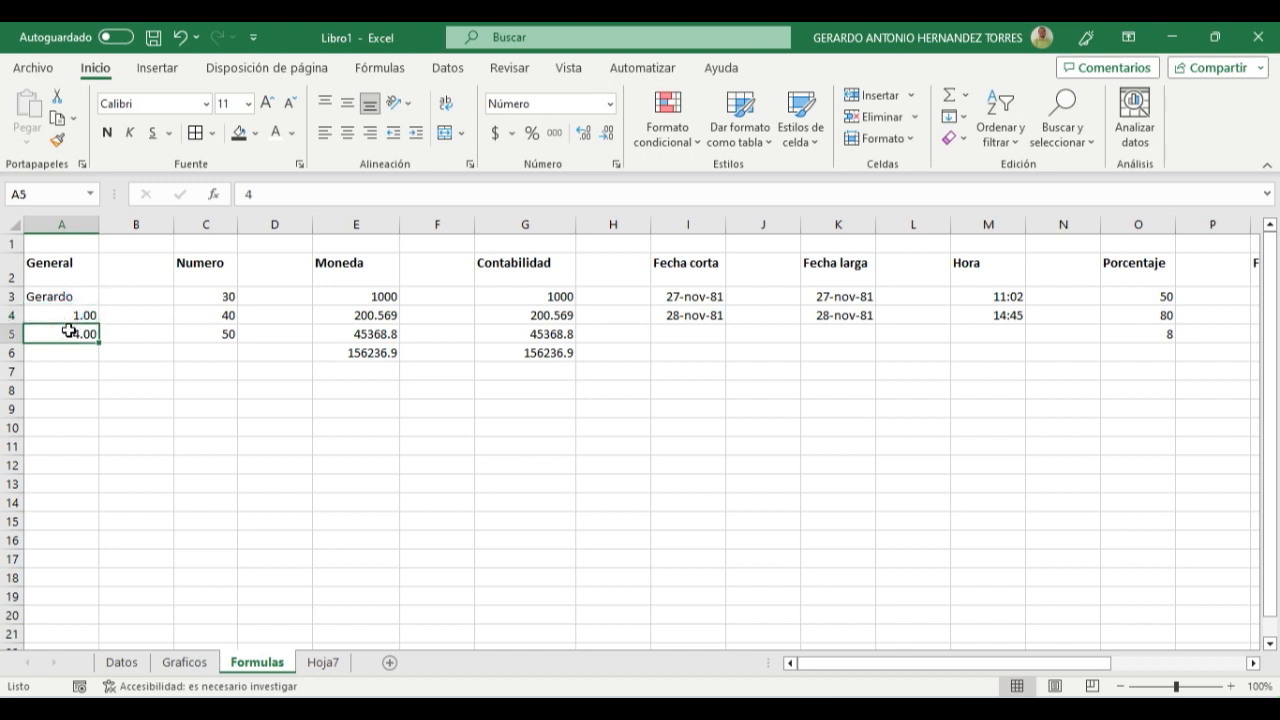
left_click(63, 314)
left_click(58, 295)
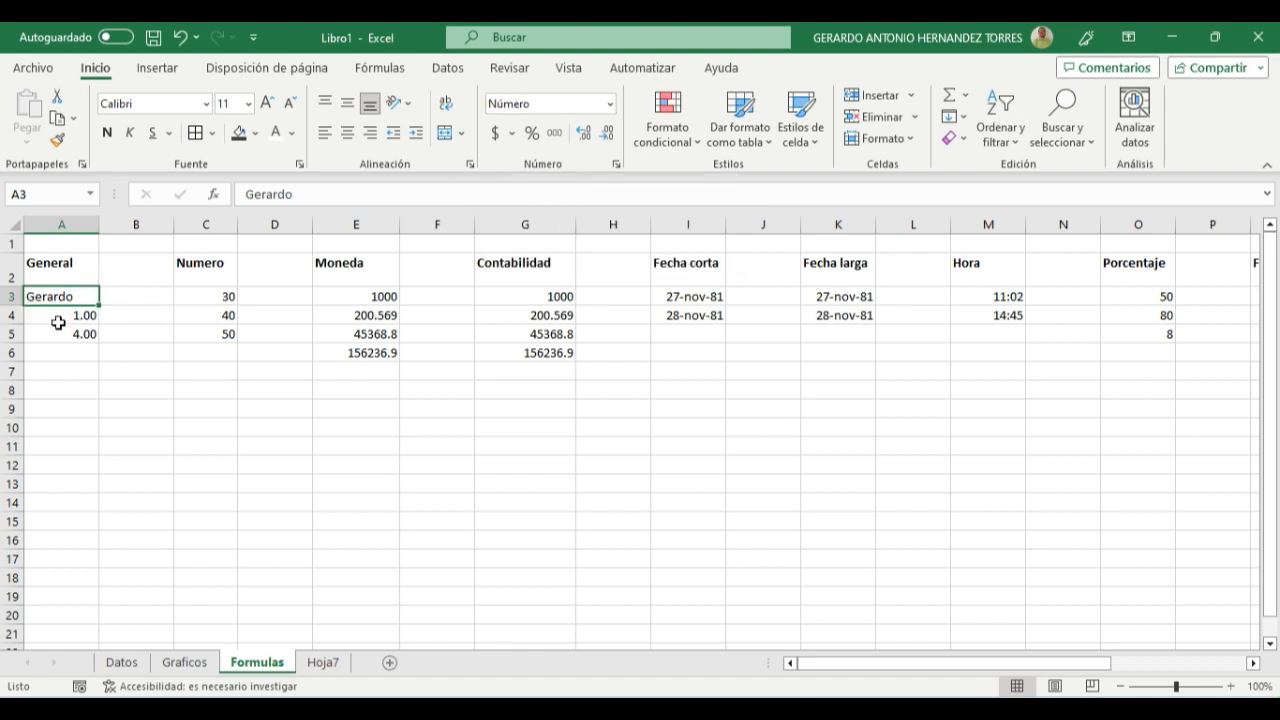
- Try the Contabilidad, Fecha larga and Hora formats in turn on cells A3:A5
left_click_drag(55, 296, 55, 333)
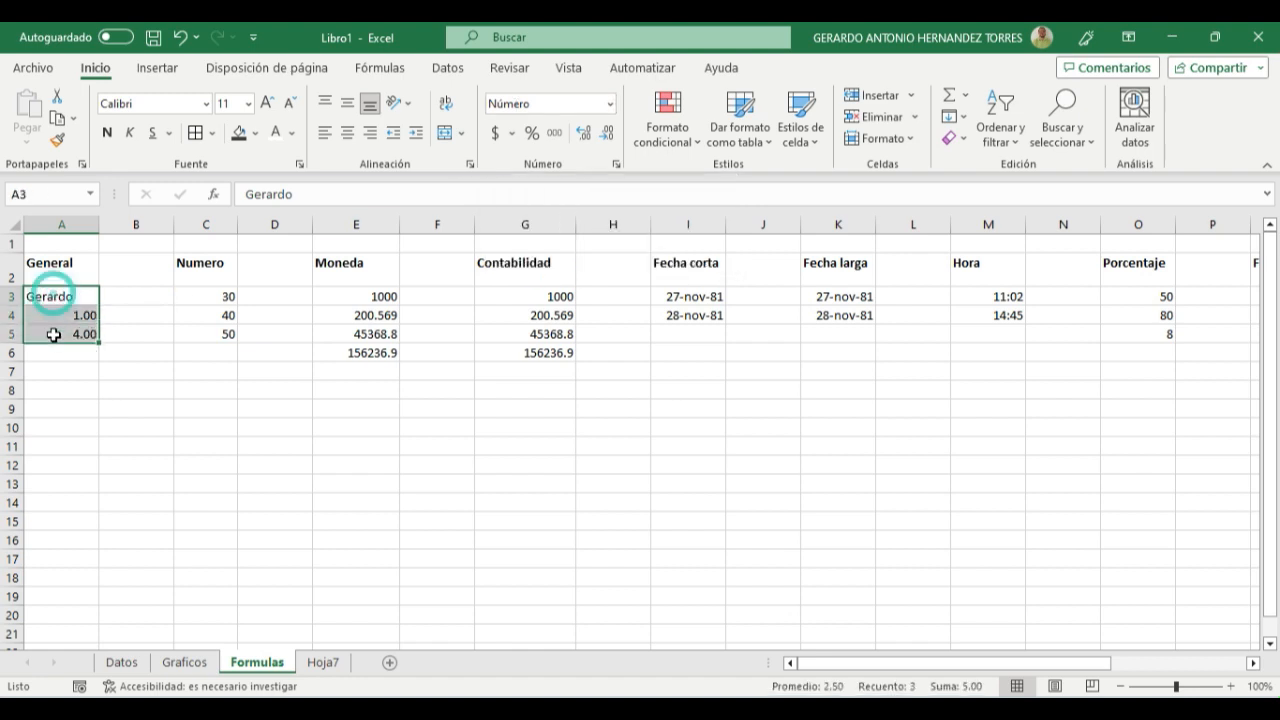
left_click(609, 103)
left_click(553, 263)
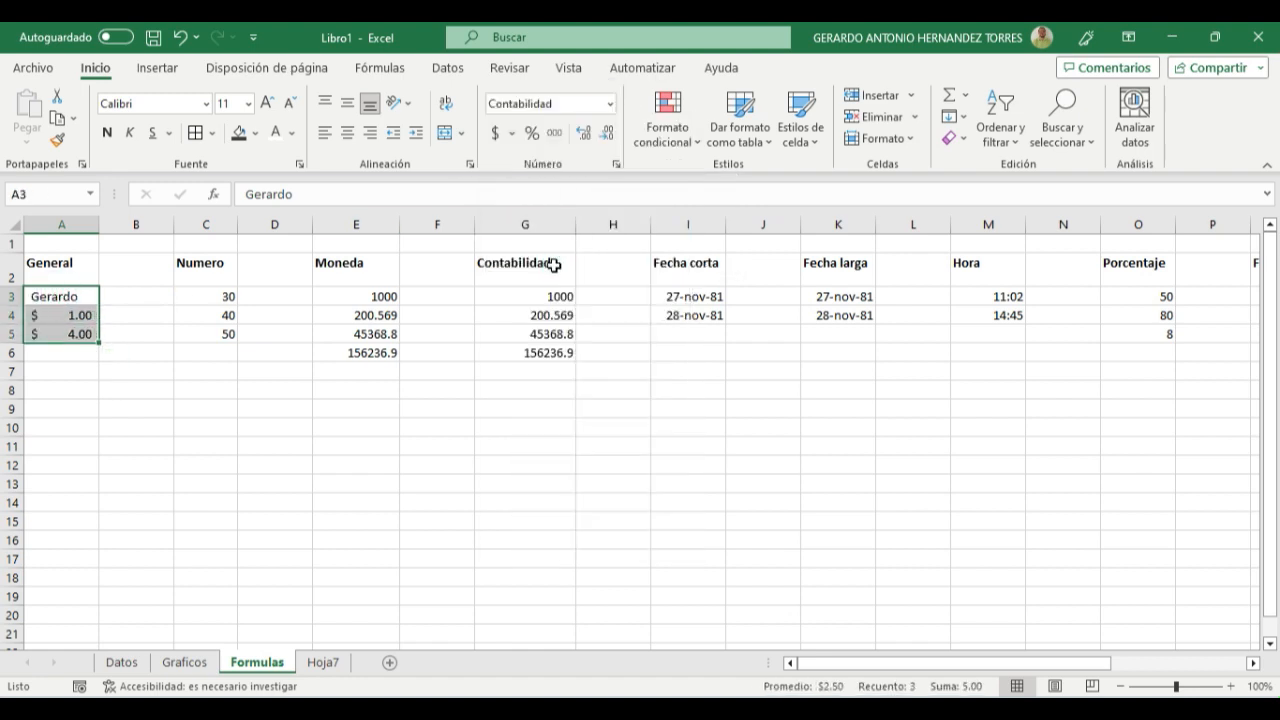
left_click(609, 104)
left_click(537, 354)
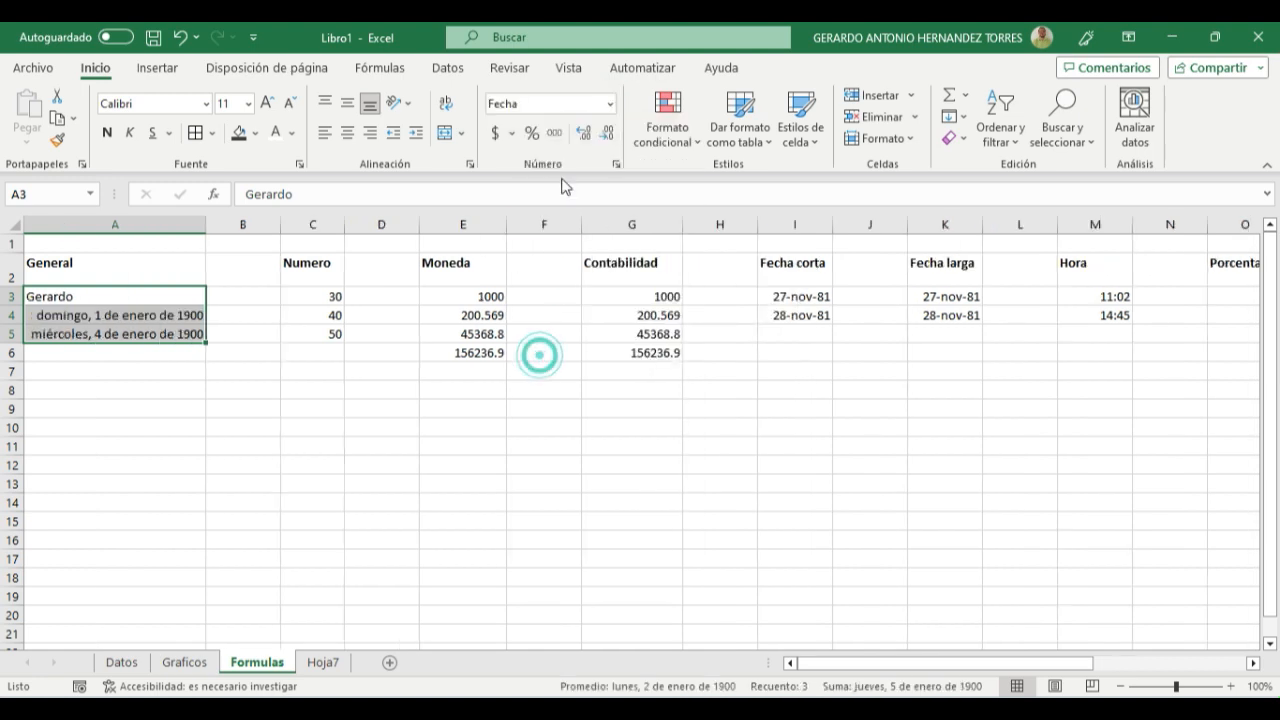
left_click(609, 103)
left_click(560, 414)
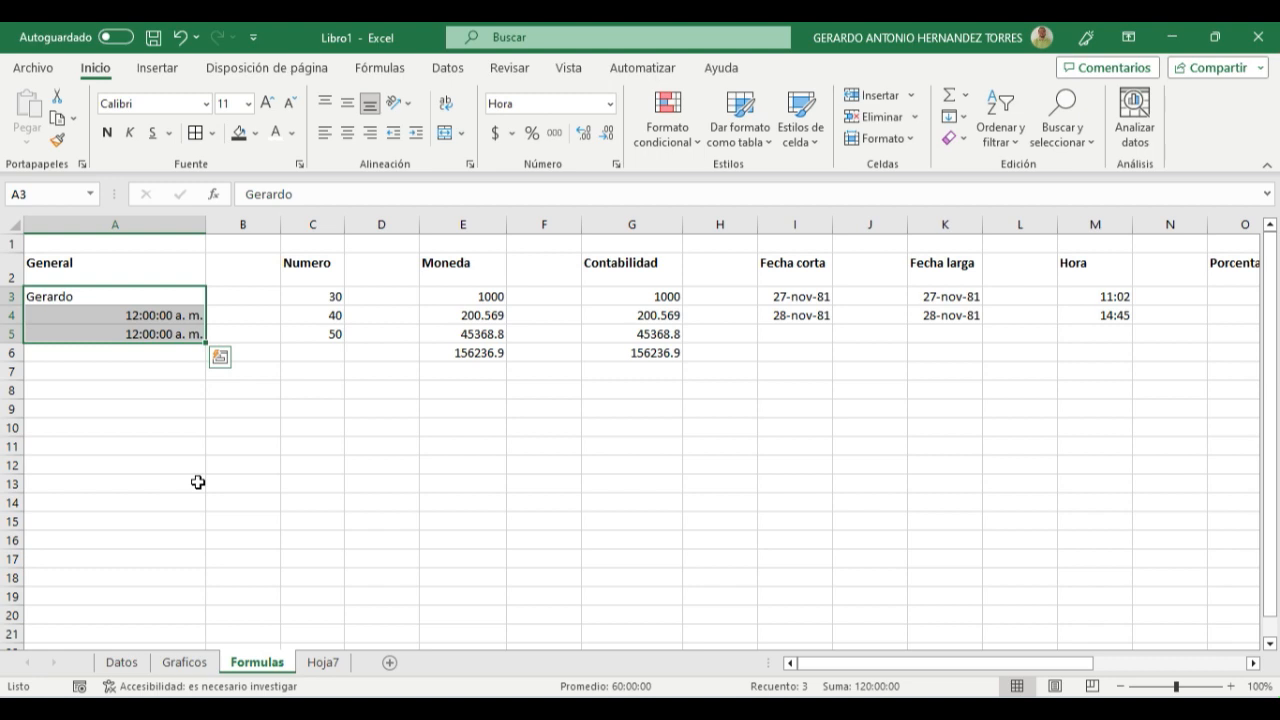
- Undo all the number format changes made to cells A3:A5
left_click(180, 38)
left_click(180, 38)
left_click(180, 38)
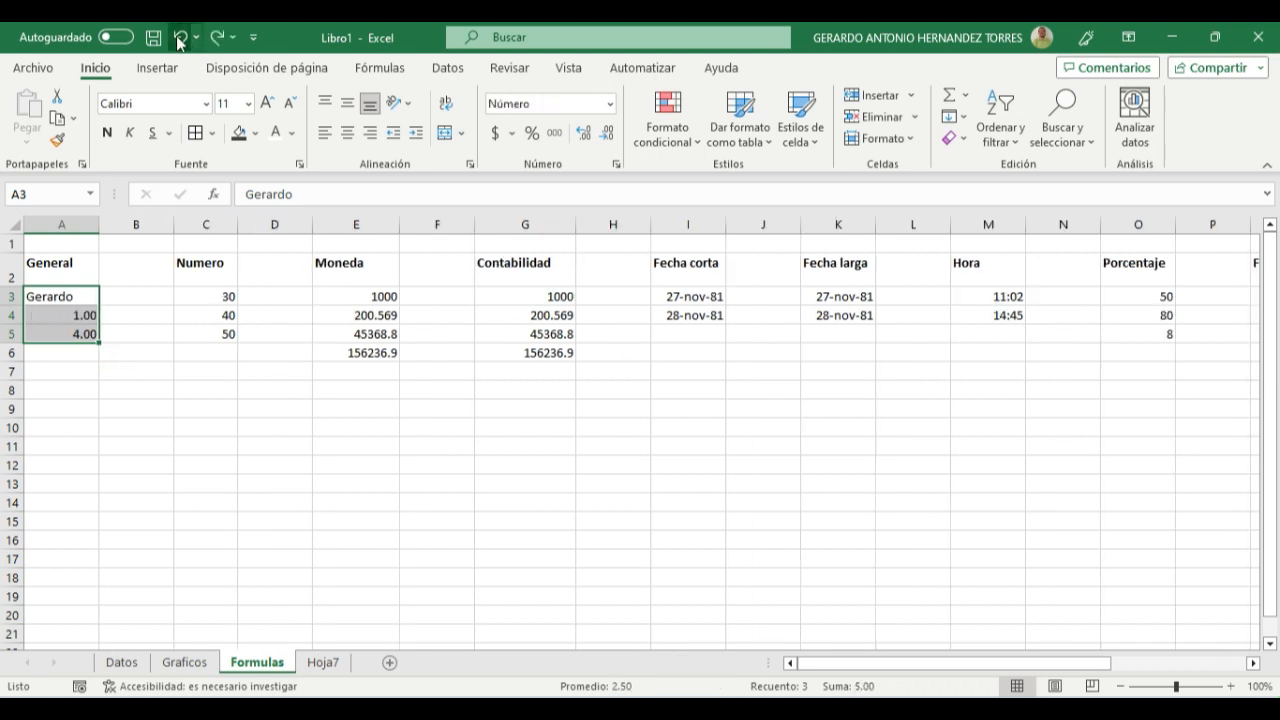
left_click(180, 38)
left_click(134, 427)
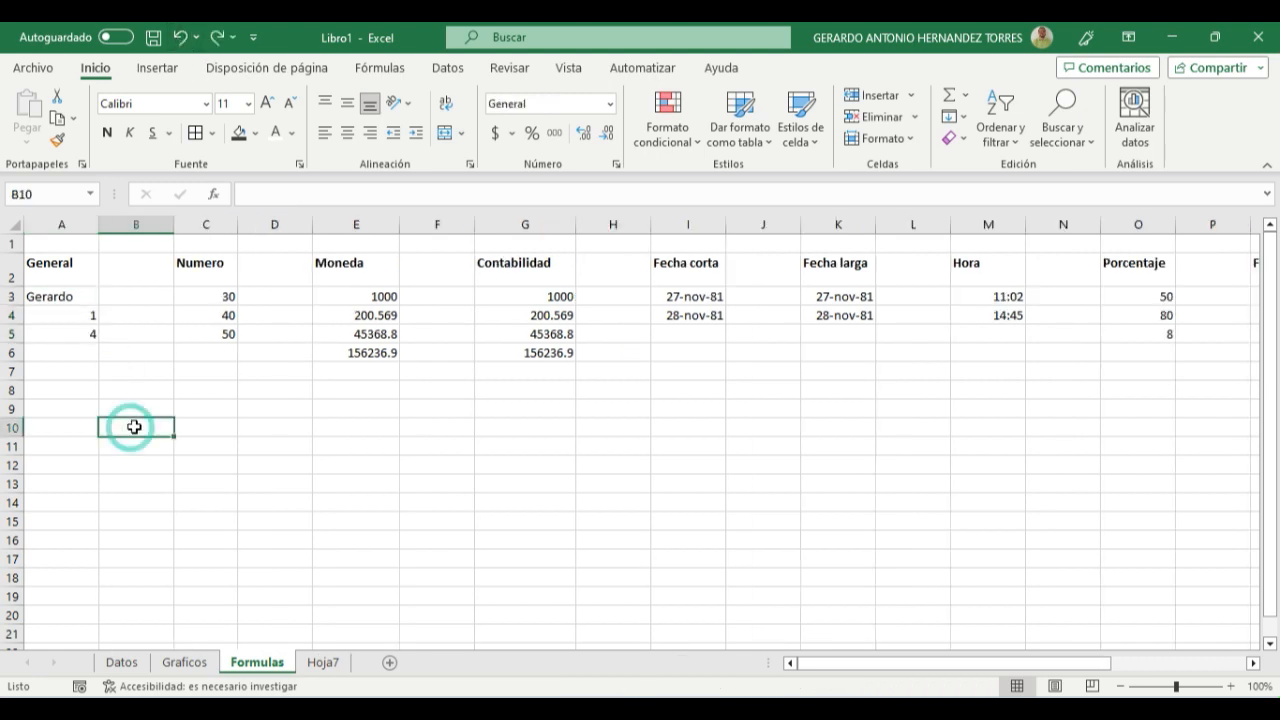
- Enter the sample entries sdas in A6, 22 in A8 and 12313 in A10 under the General column
left_click(63, 295)
left_click(71, 314)
left_click(70, 332)
left_click(63, 357)
type("sdas")
left_click(160, 486)
left_click(86, 388)
type("22")
left_click(149, 463)
left_click(65, 425)
type("12313")
left_click(170, 500)
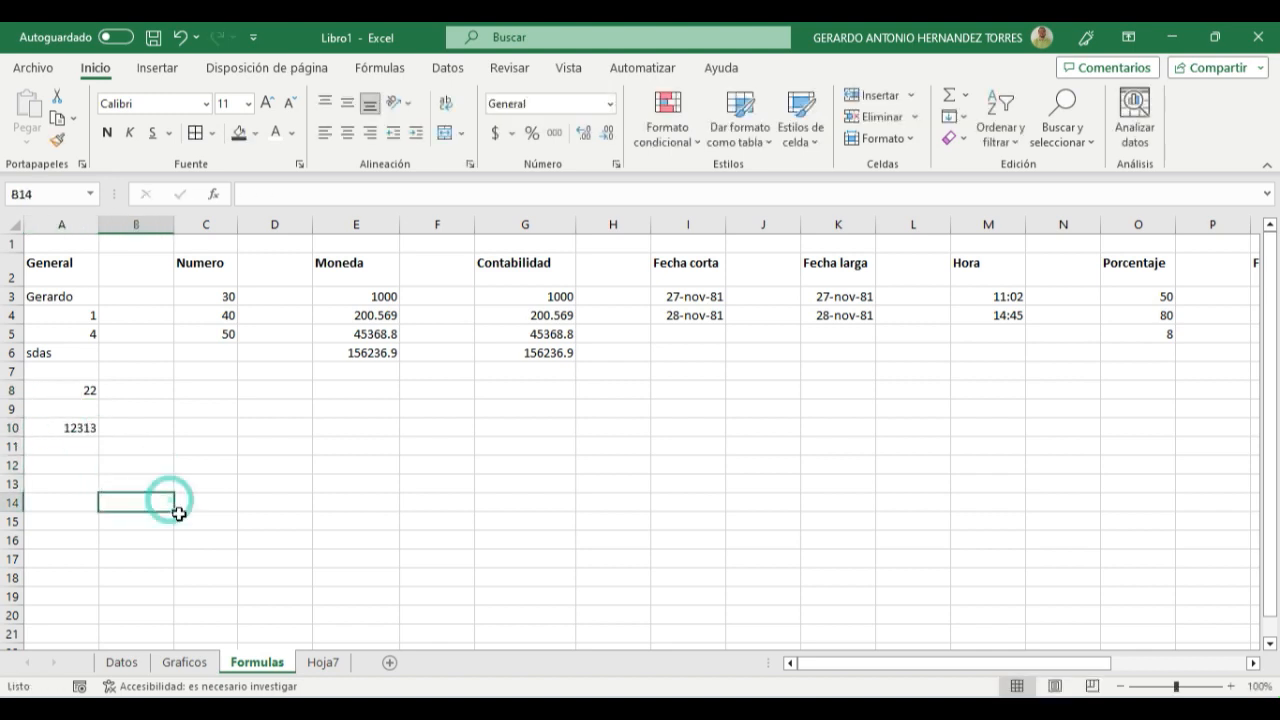
left_click(60, 355)
left_click(190, 377)
left_click(186, 465)
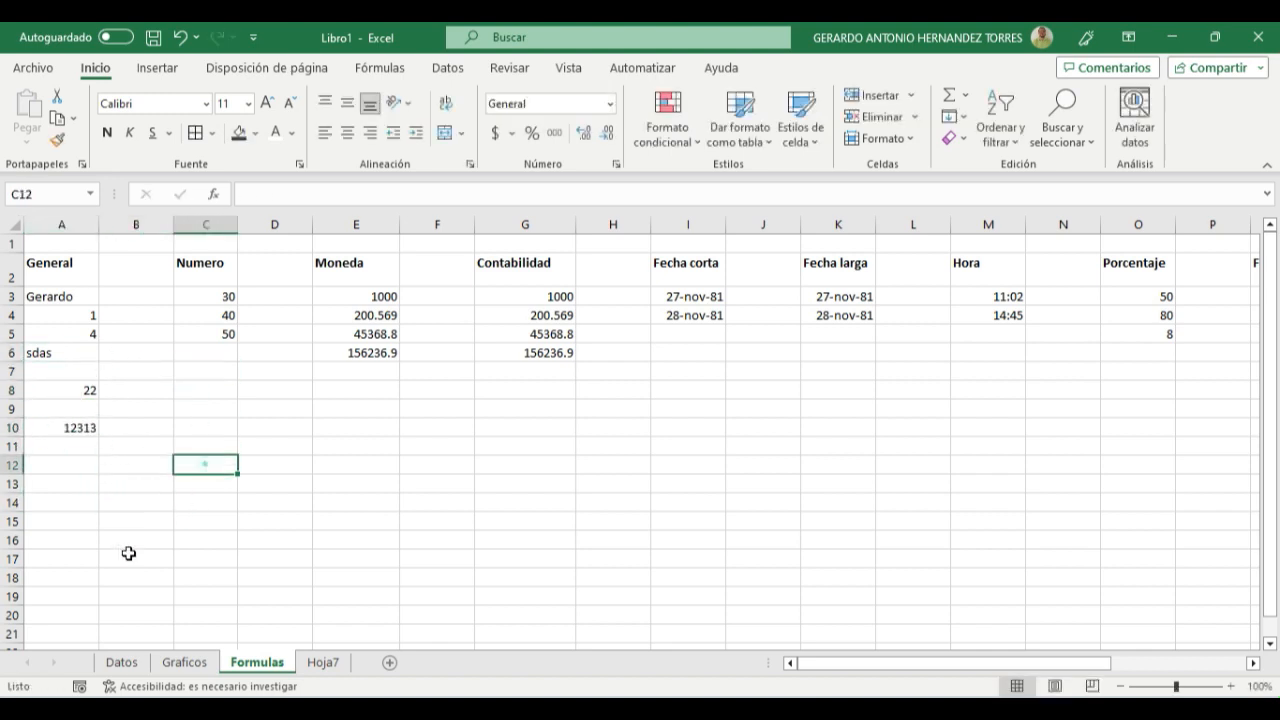
left_click(114, 560)
left_click(265, 483)
left_click(571, 519)
left_click(383, 410)
left_click(151, 517)
left_click(63, 336)
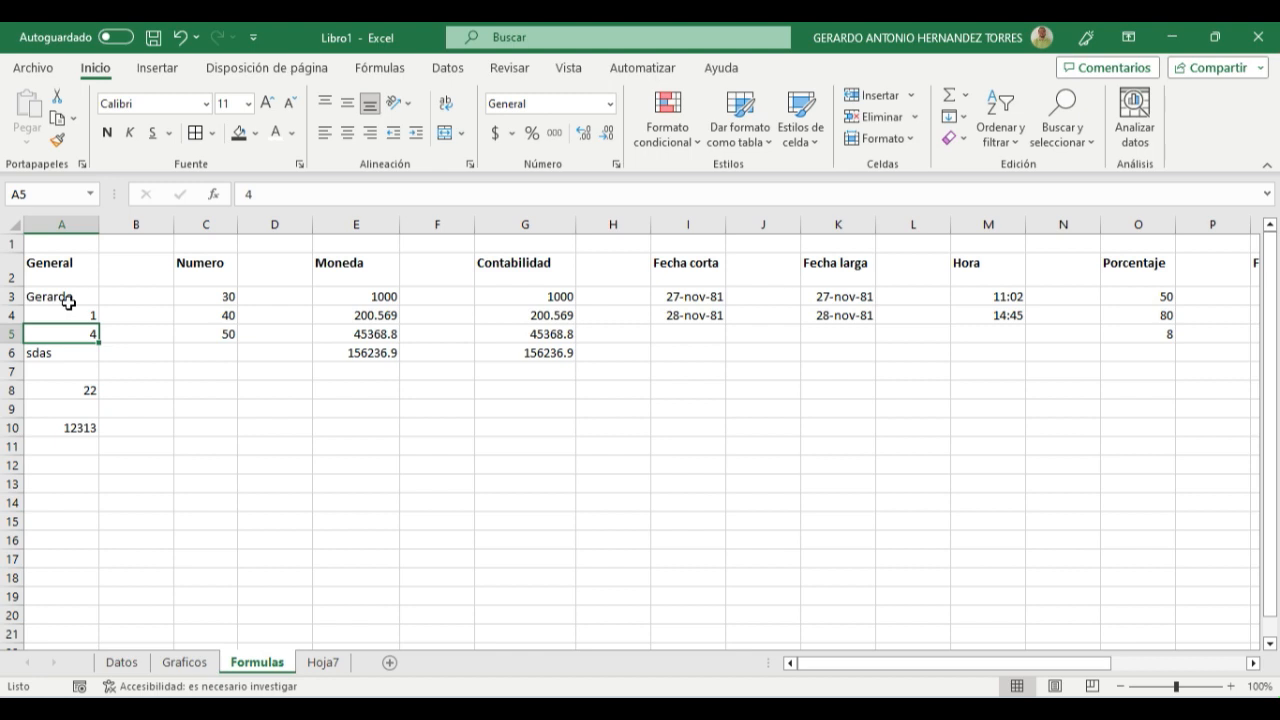
- Clear the sample entries from cells A6:A10
left_click(70, 358)
left_click_drag(70, 358, 57, 420)
key("Delete")
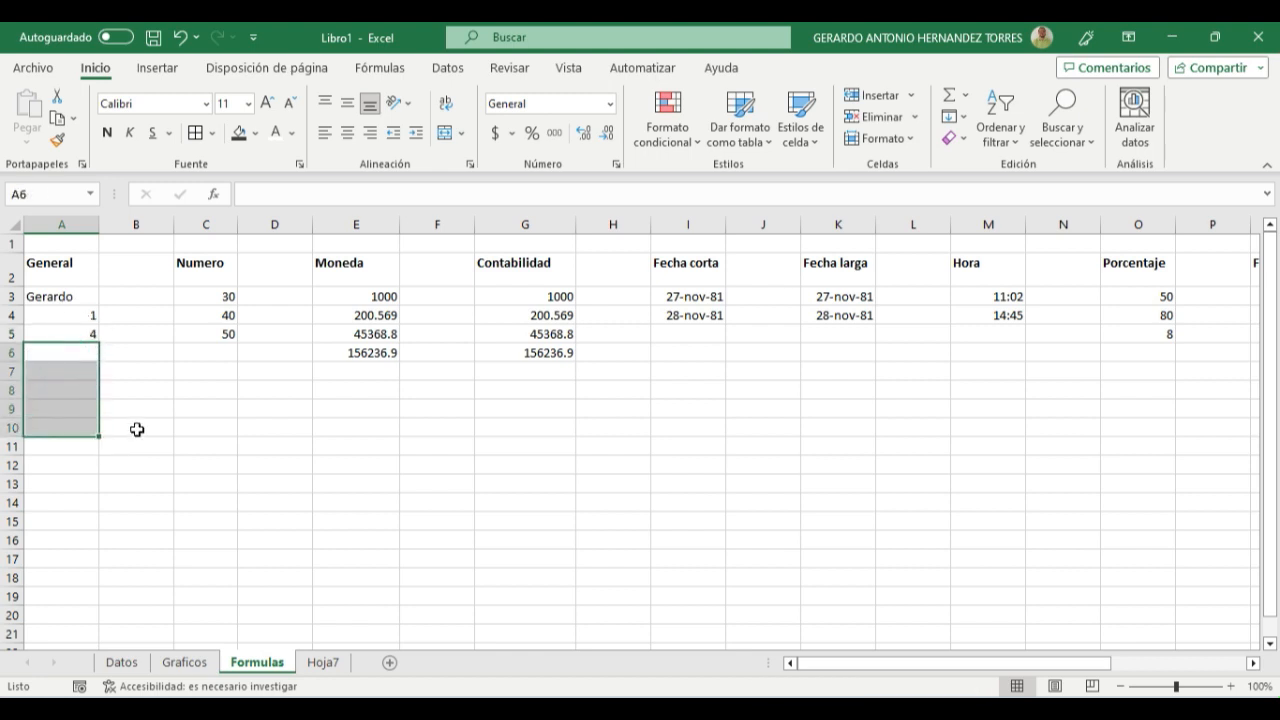
left_click(137, 428)
- Insert an AutoSum of A4:A5 in cell A6 and check it against the cells above
left_click(58, 296)
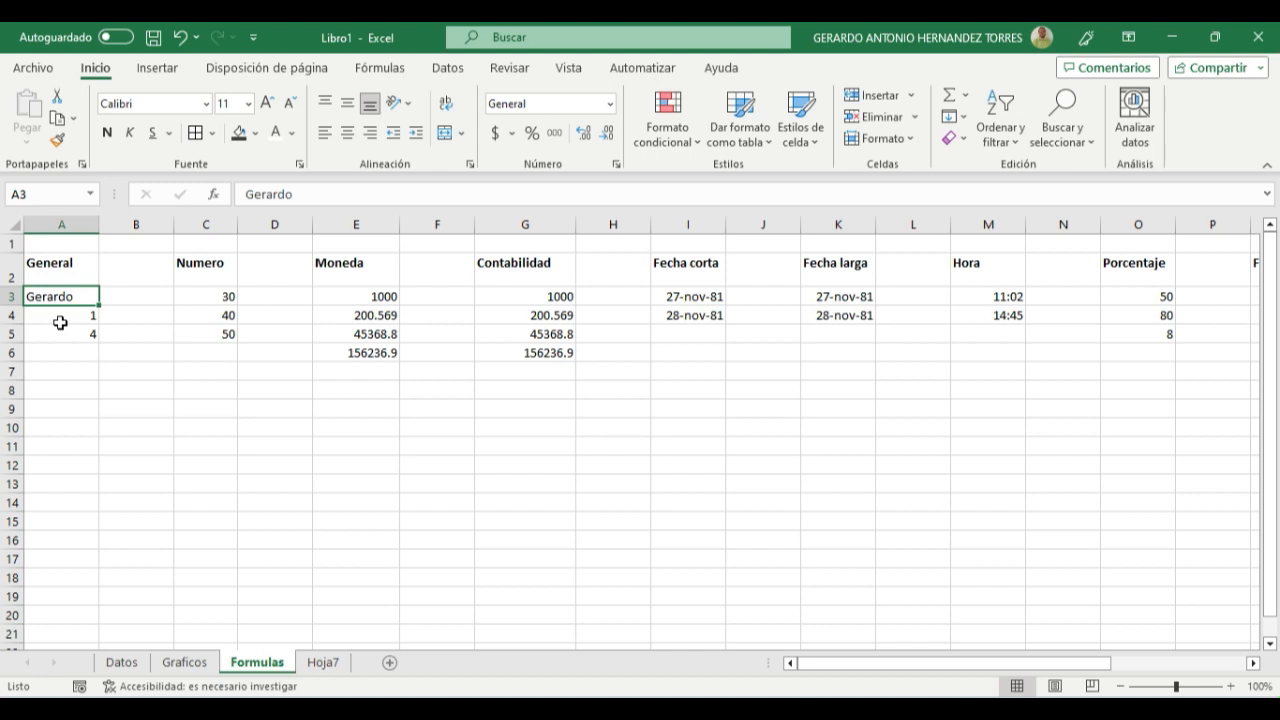
left_click_drag(60, 321, 70, 360)
left_click(70, 354)
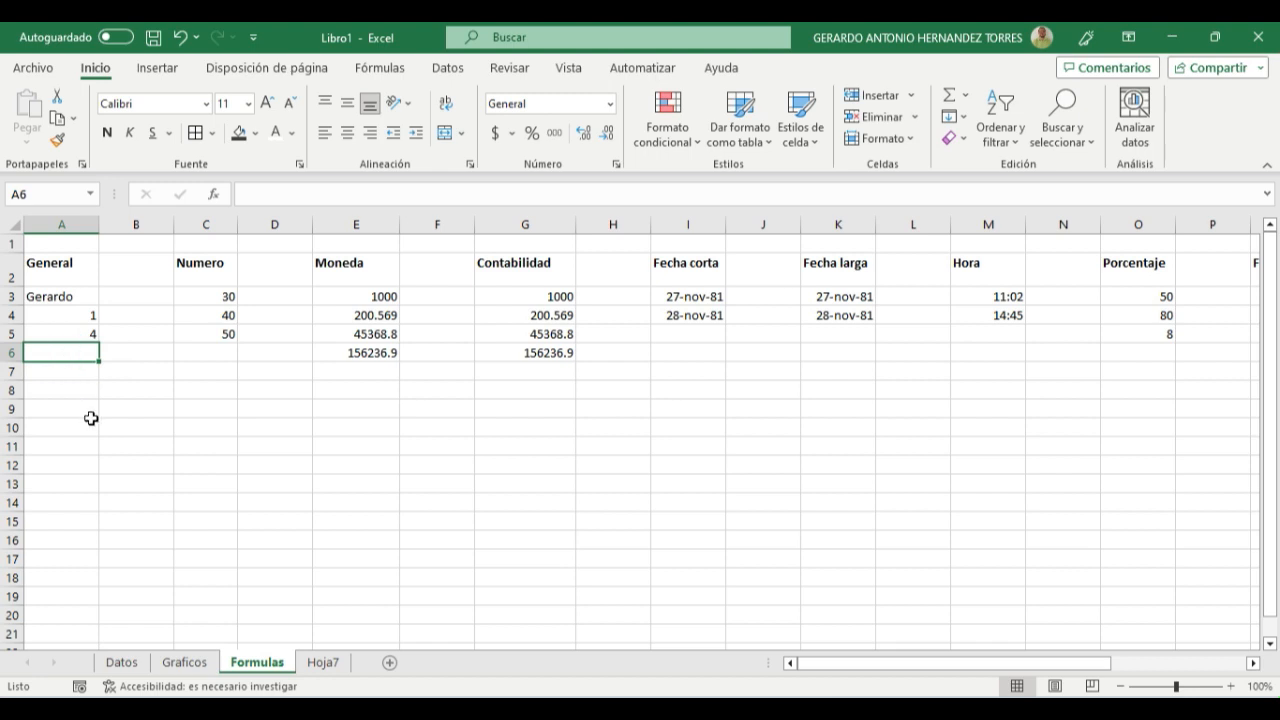
left_click_drag(69, 322, 72, 333)
left_click(79, 354)
left_click_drag(84, 316, 80, 330)
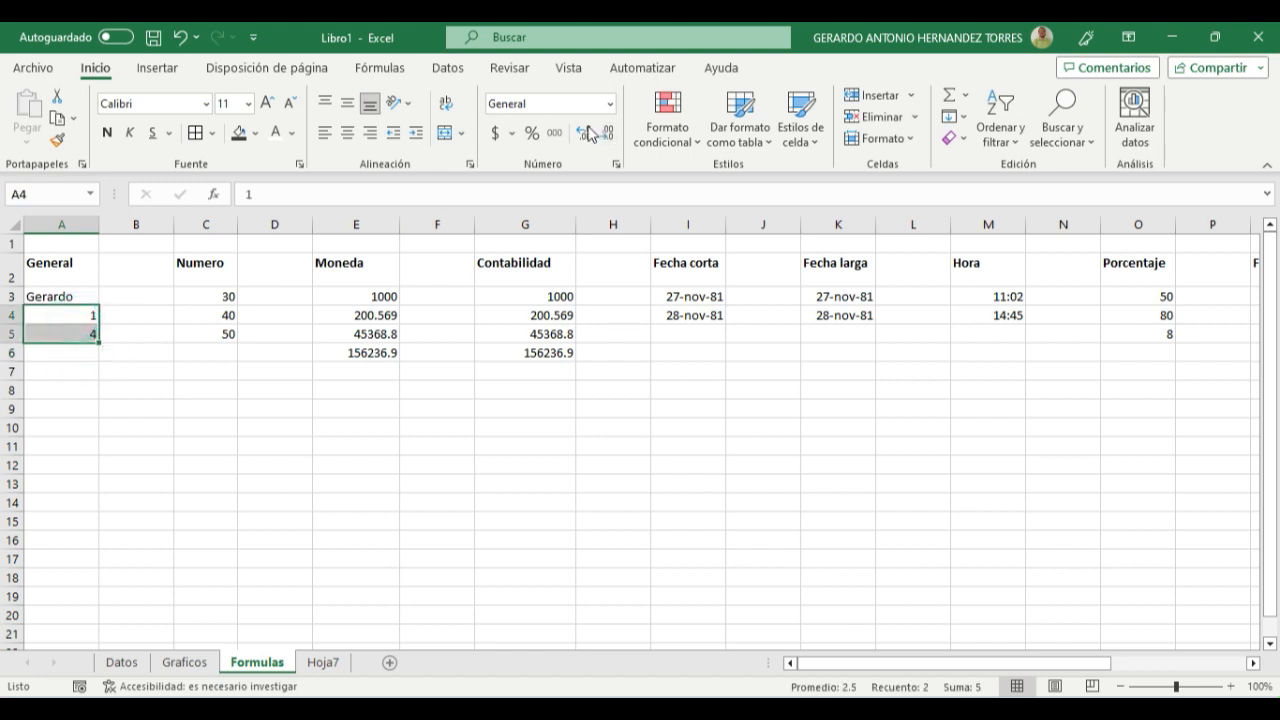
left_click(88, 355)
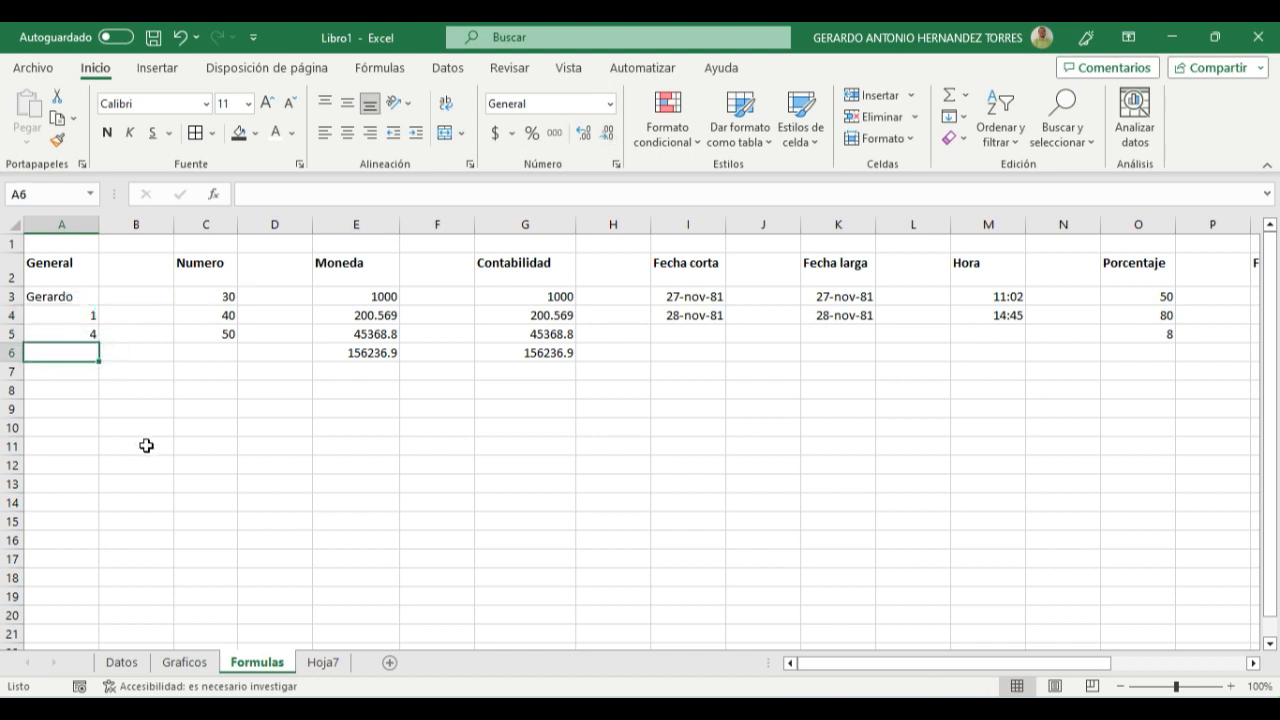
left_click(948, 94)
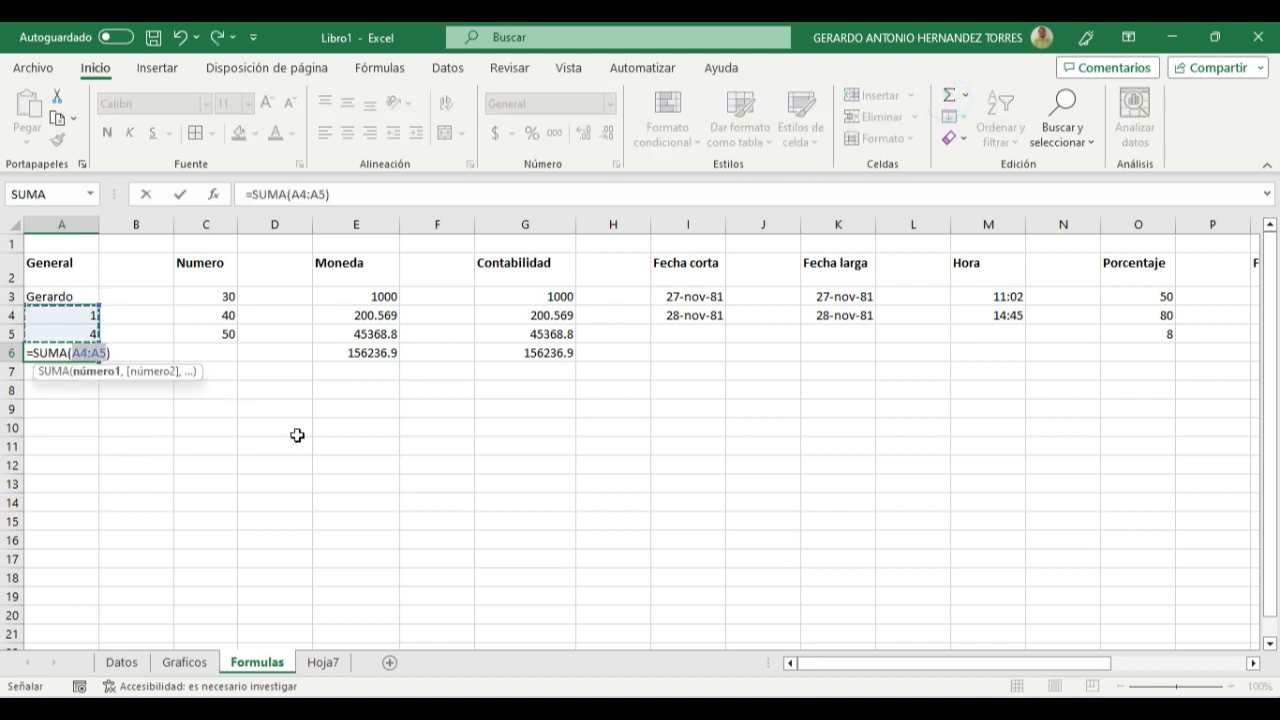
key("Return")
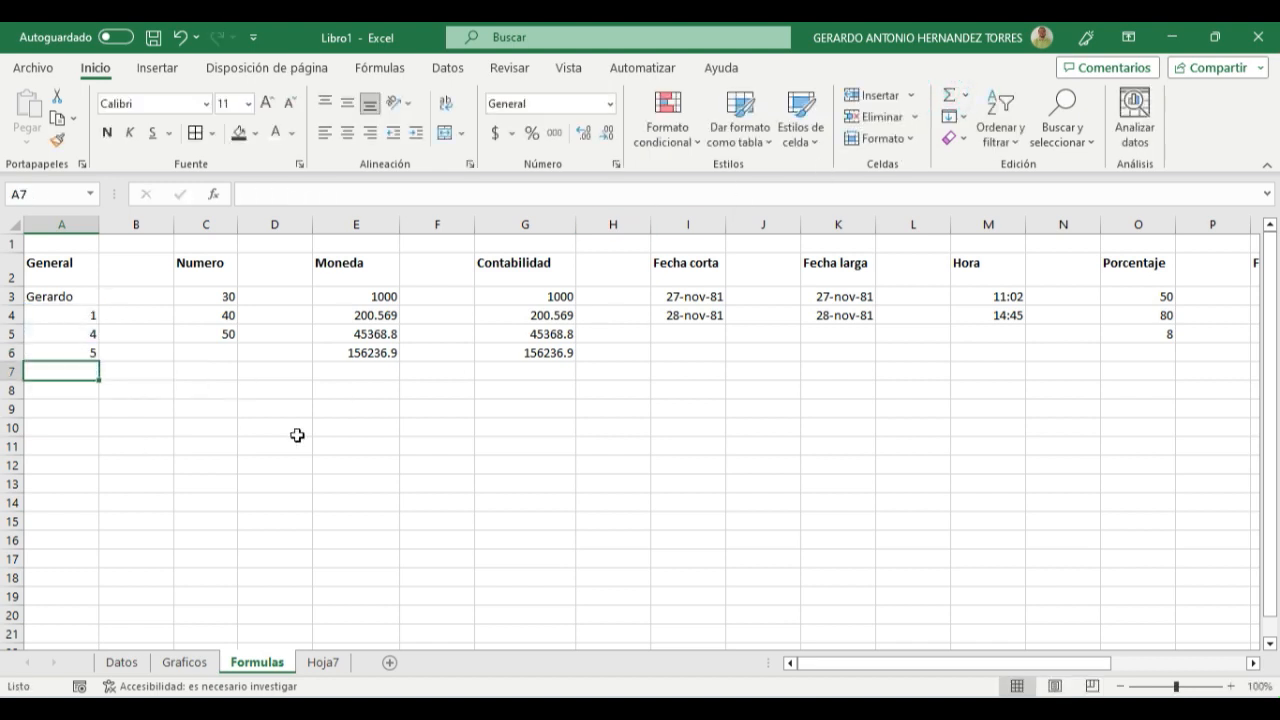
left_click(70, 353)
left_click(103, 315)
left_click(78, 332)
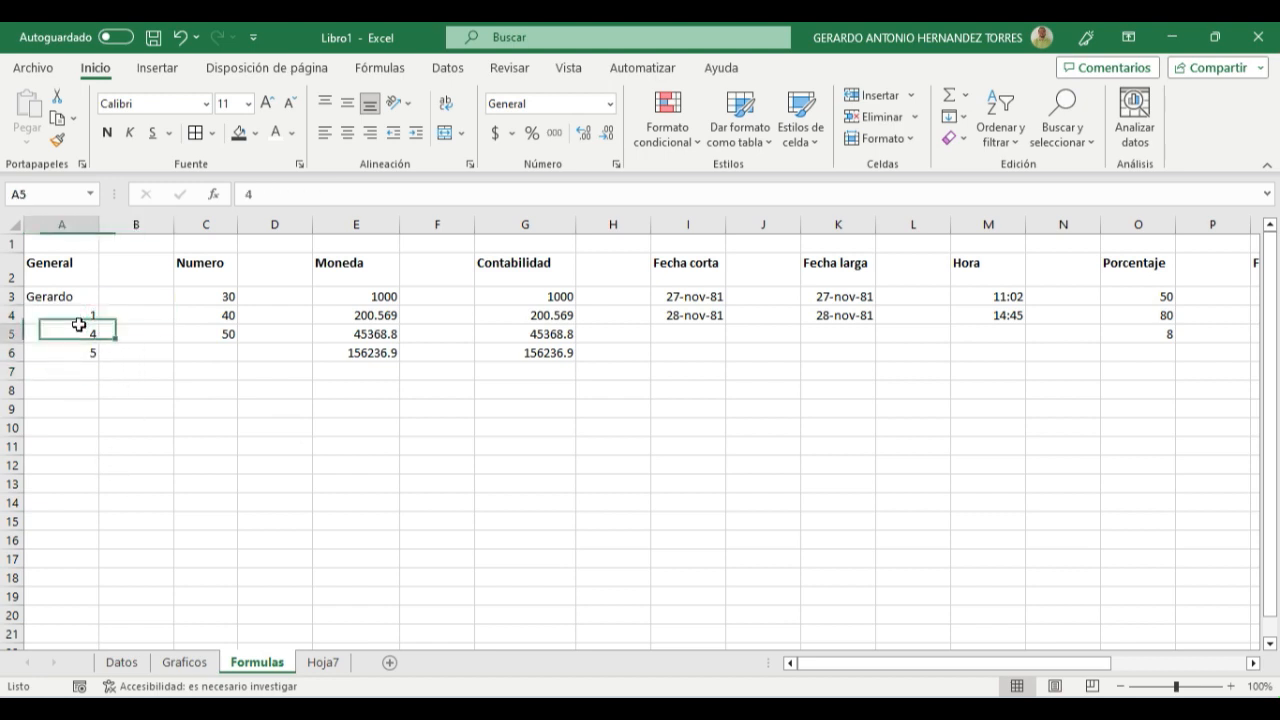
left_click(73, 375)
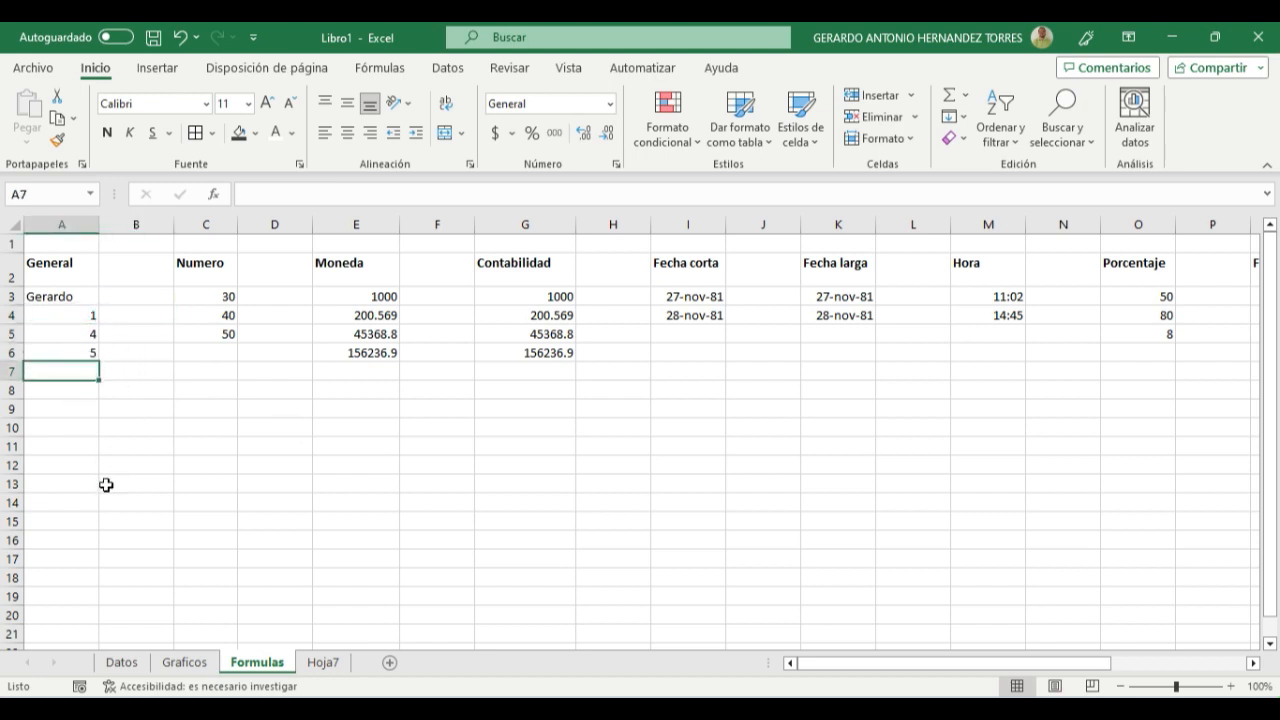
- Apply the Número format to cells C3:C5 in the Numero column
left_click_drag(195, 297, 201, 334)
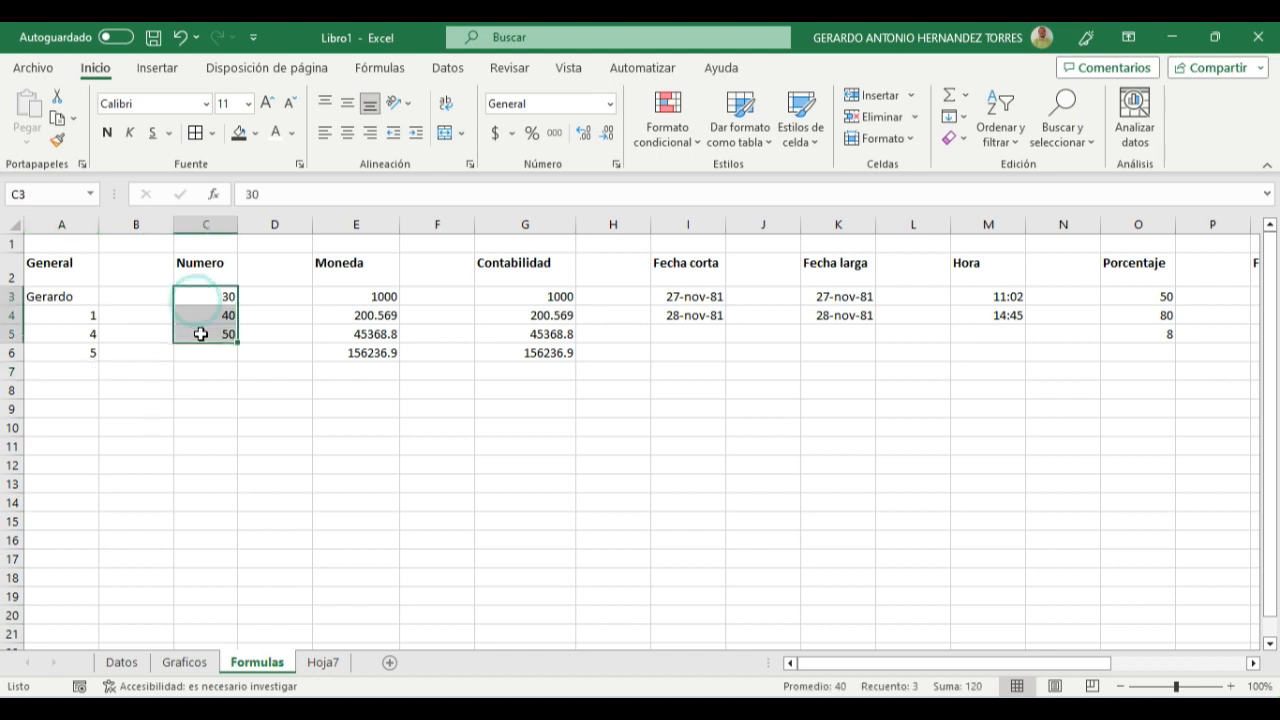
left_click(610, 104)
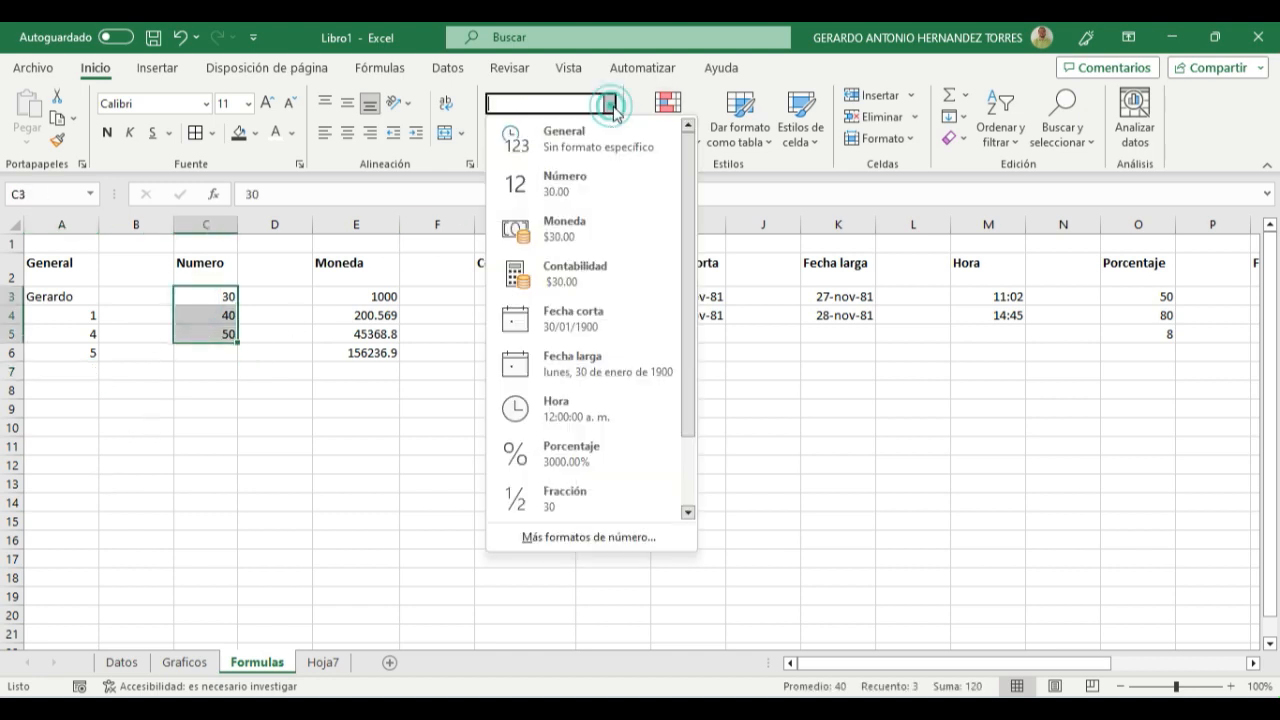
left_click(585, 191)
left_click(180, 462)
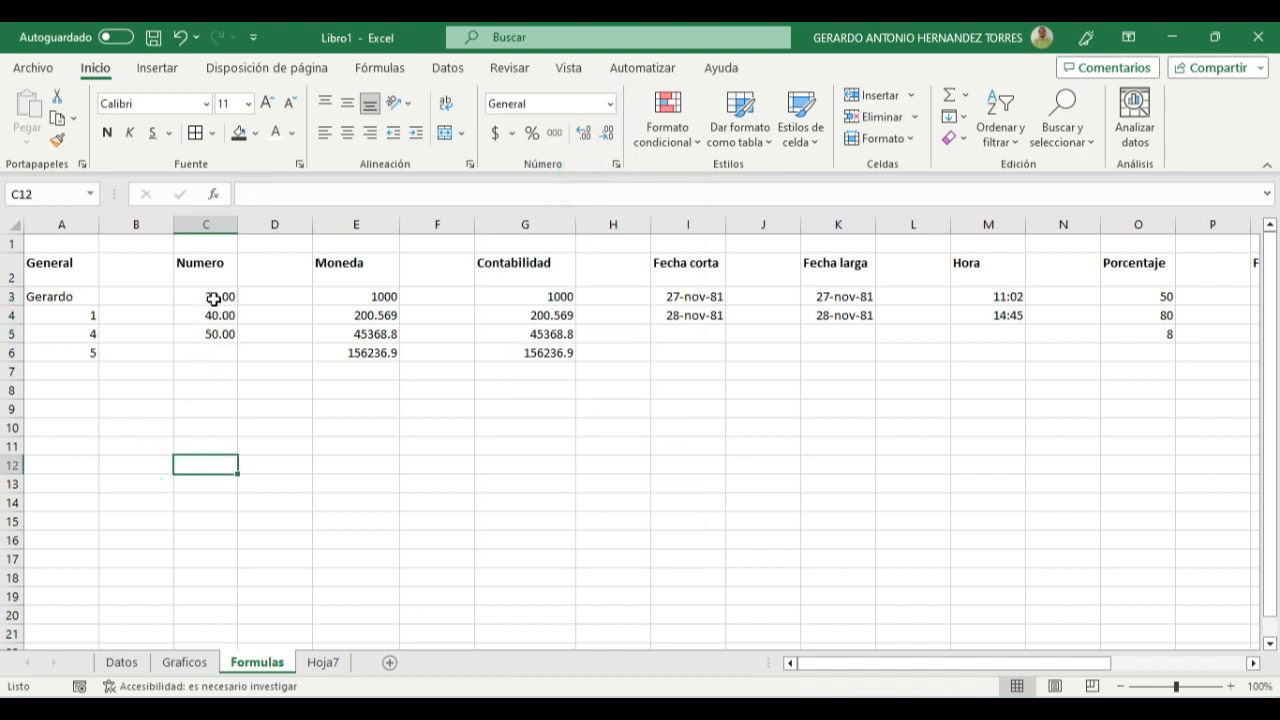
- Enter -5 in cell C6 below the formatted values of the Numero column
left_click(216, 368)
left_click(213, 352)
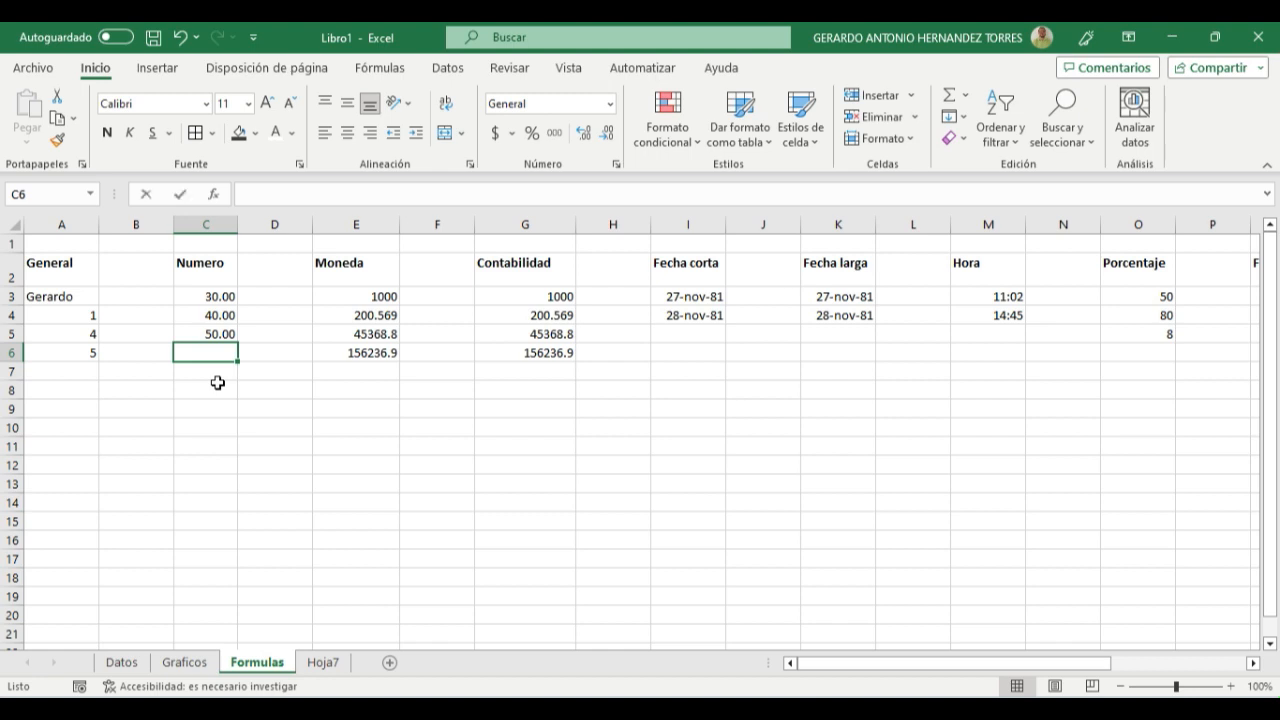
type("-5")
key("Return")
left_click(210, 354)
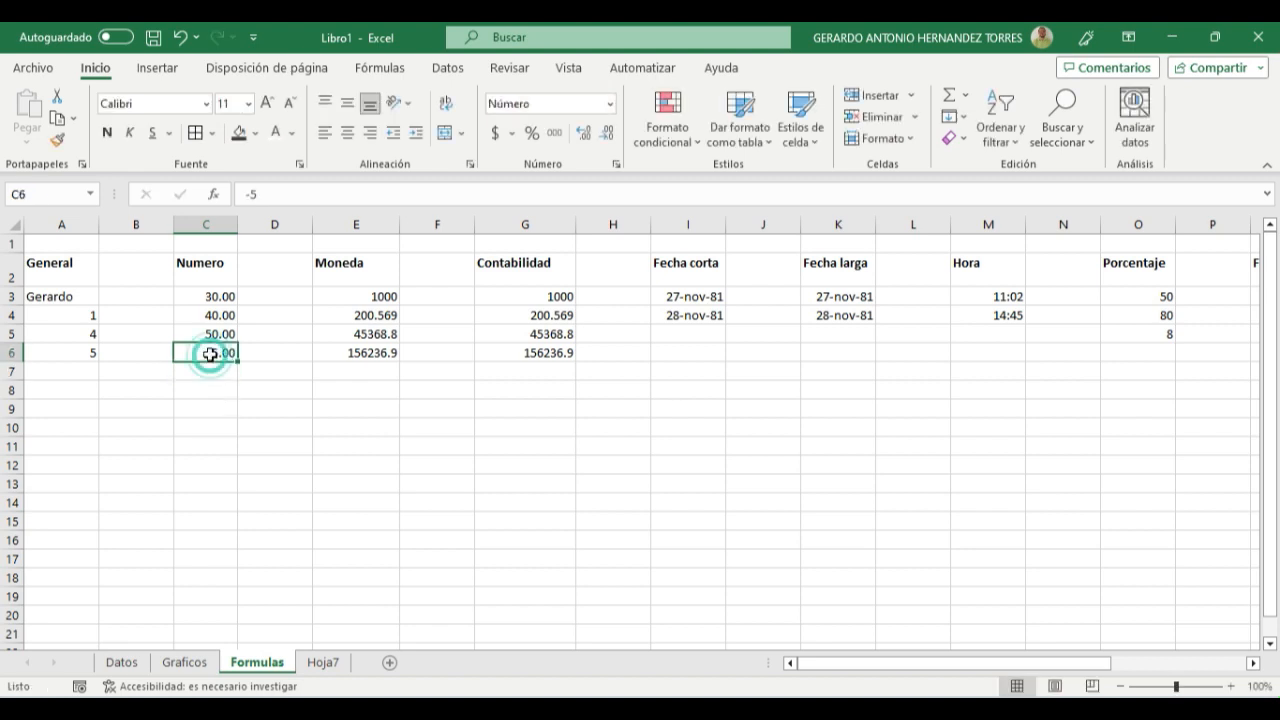
left_click(228, 403)
left_click(222, 351)
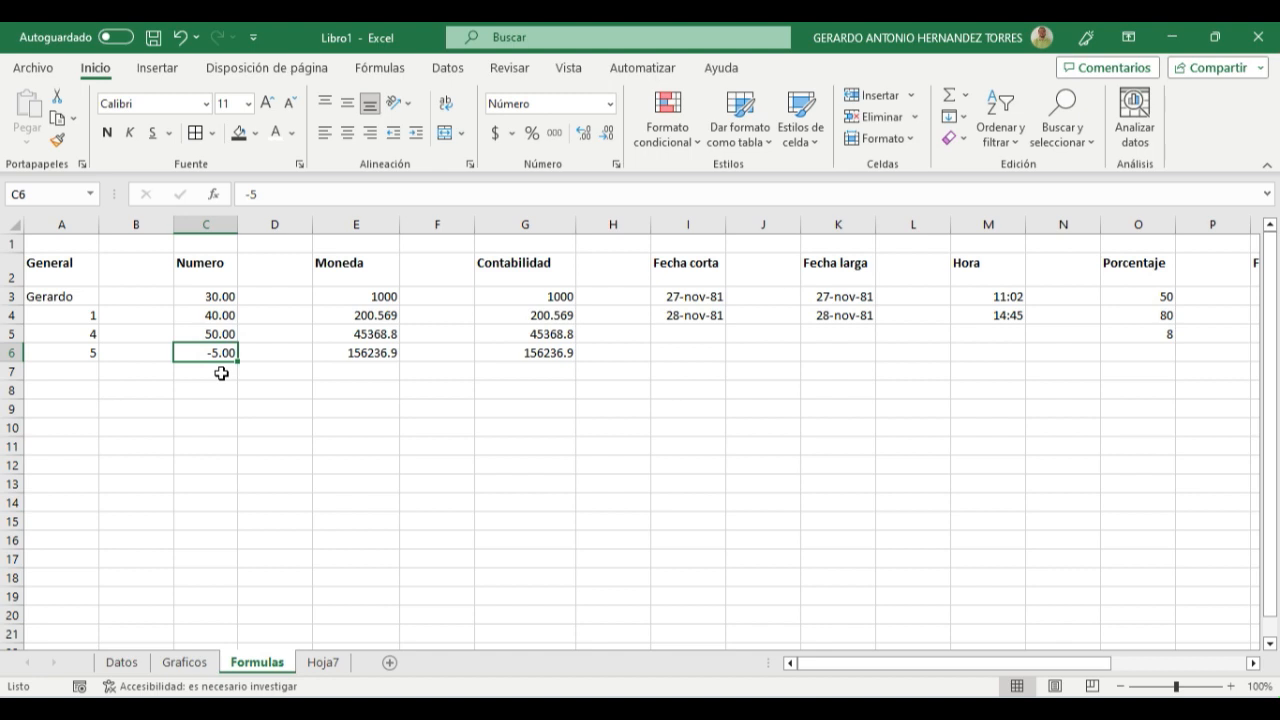
left_click(221, 373)
left_click_drag(220, 300, 223, 360)
left_click(221, 424)
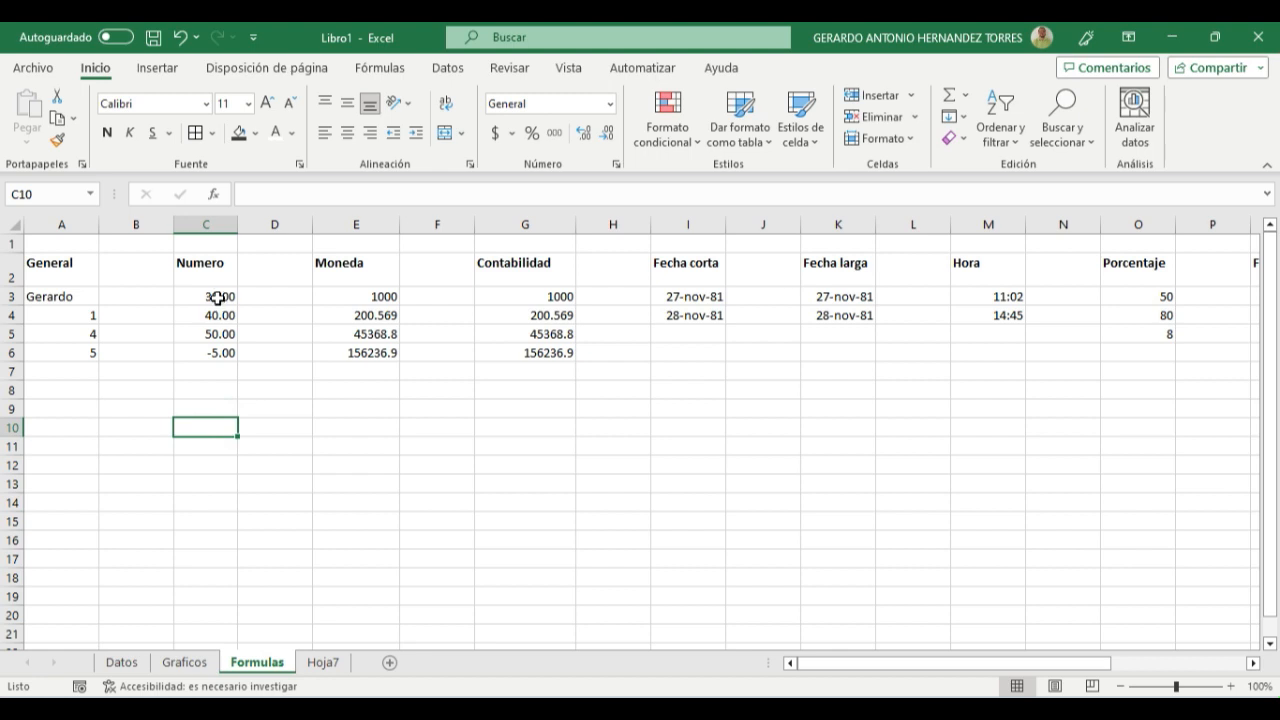
- Increase the decimals shown in cells C3:C6 to four places
left_click_drag(218, 298, 221, 343)
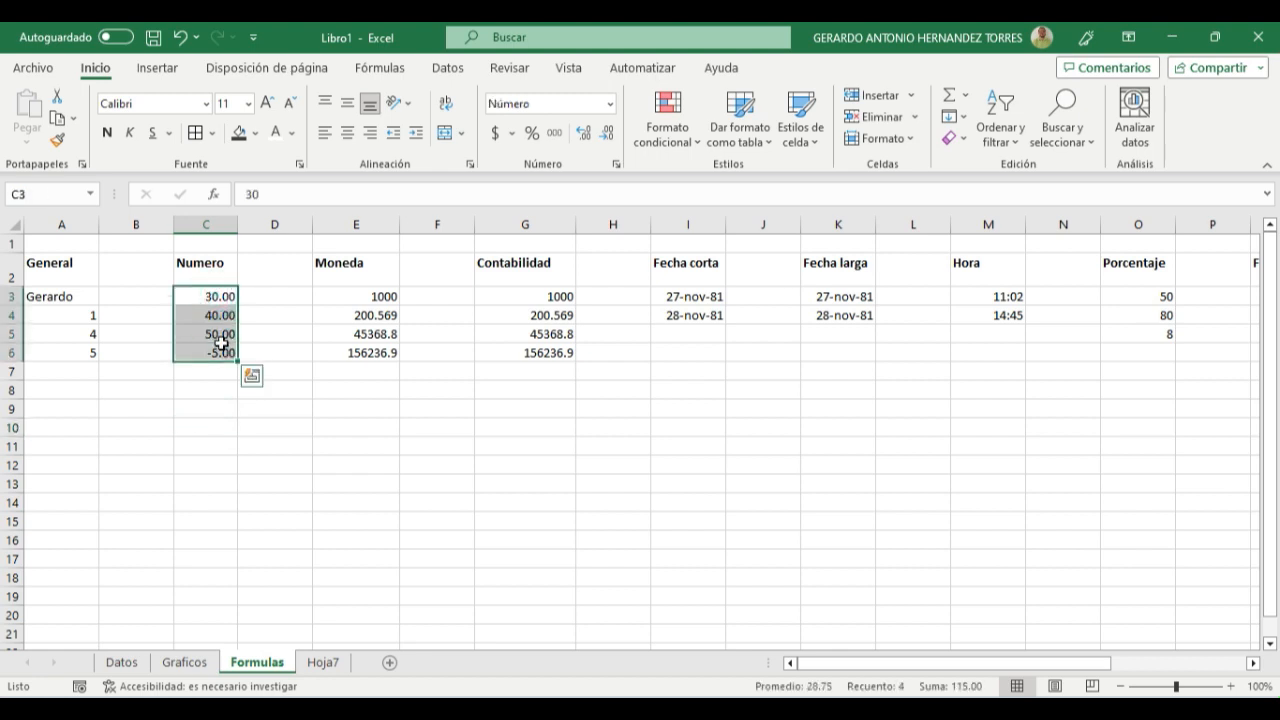
left_click(583, 134)
left_click(583, 134)
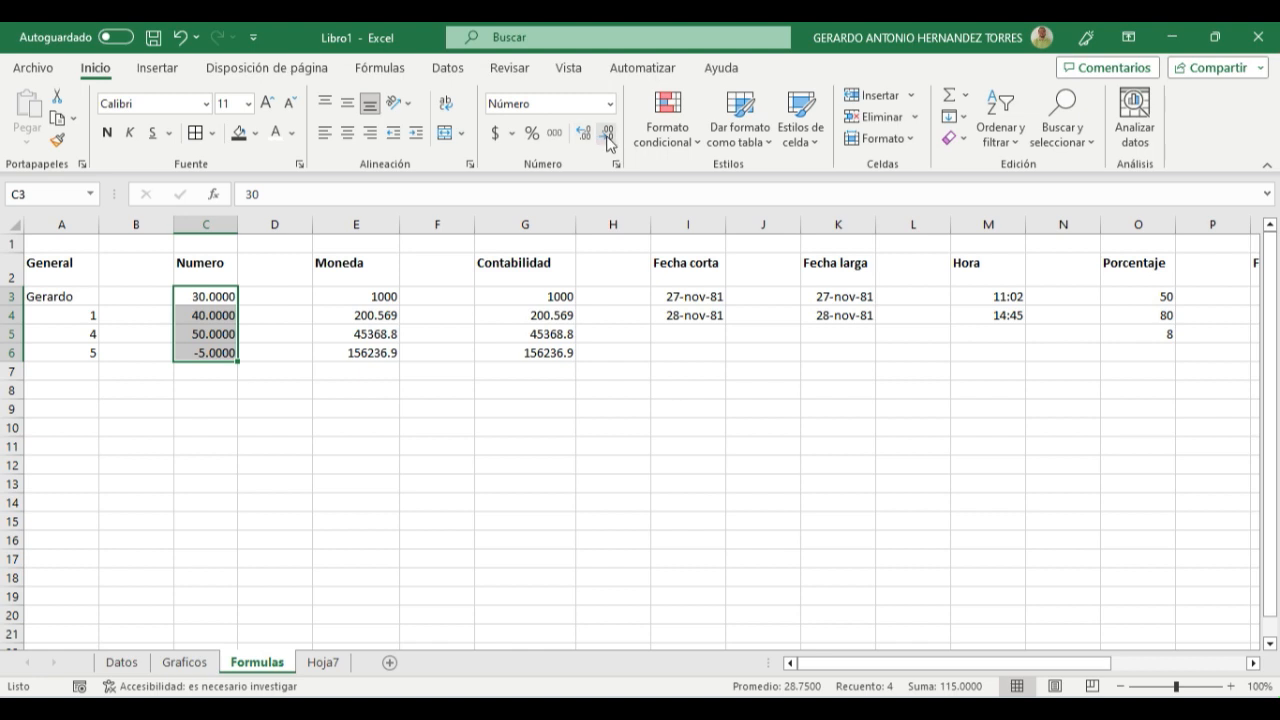
- Reduce the decimals shown in cells C3:C6 of the Numero column to one place
left_click(609, 136)
left_click(609, 136)
left_click(609, 136)
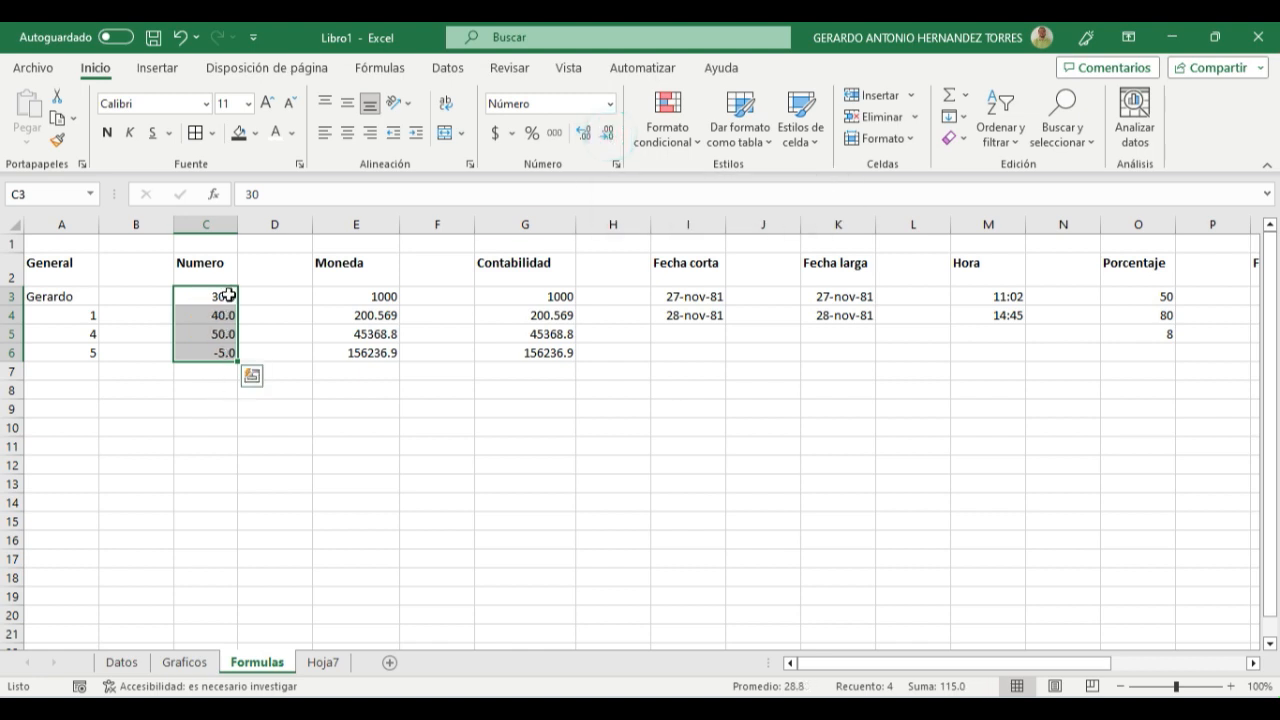
left_click(223, 420)
- Replace the value in cell C3 of the Numero column with 30.129
left_click(201, 297)
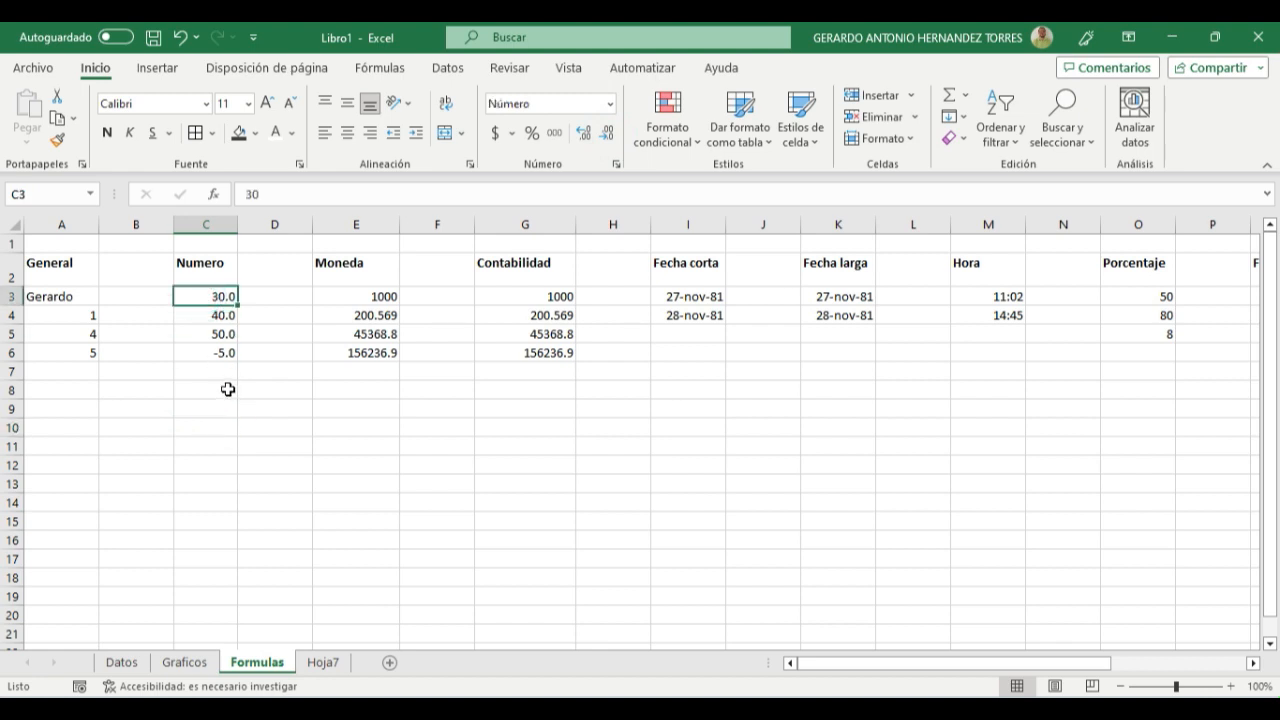
type("30")
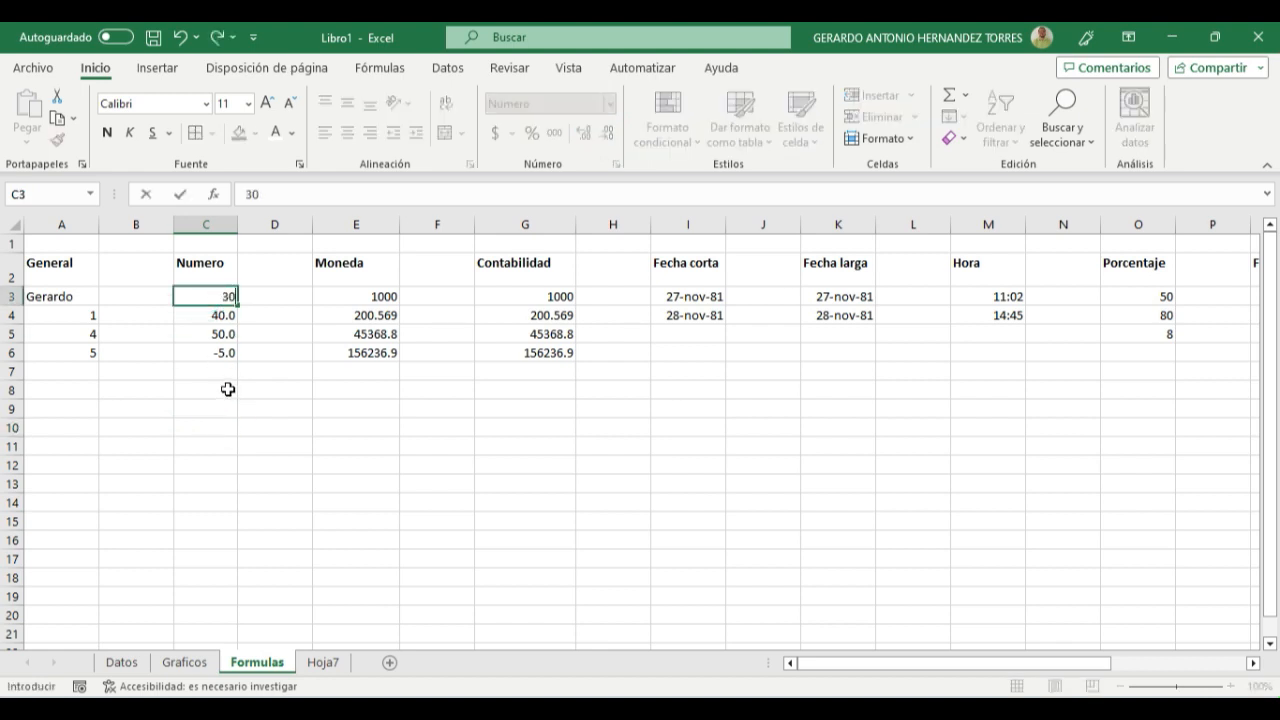
type(".129")
key("Return")
key("Up")
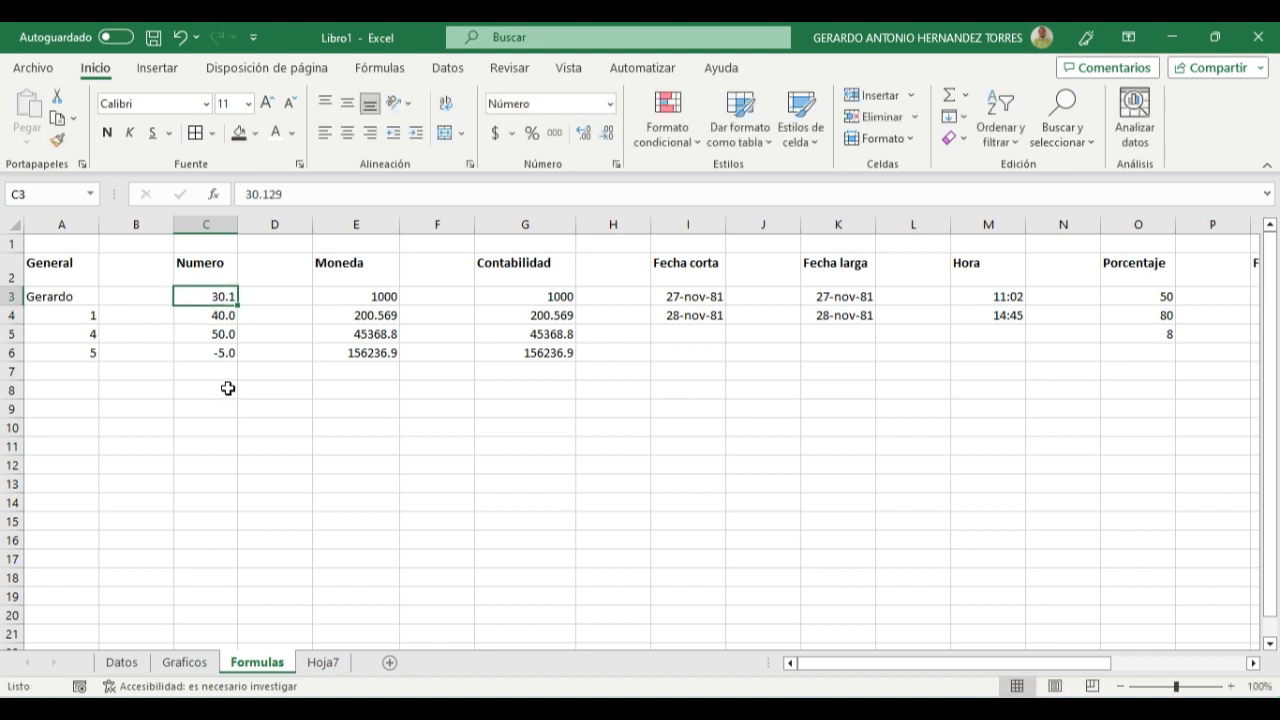
- Increase the decimals shown in cell C3 to three places
left_click(218, 318)
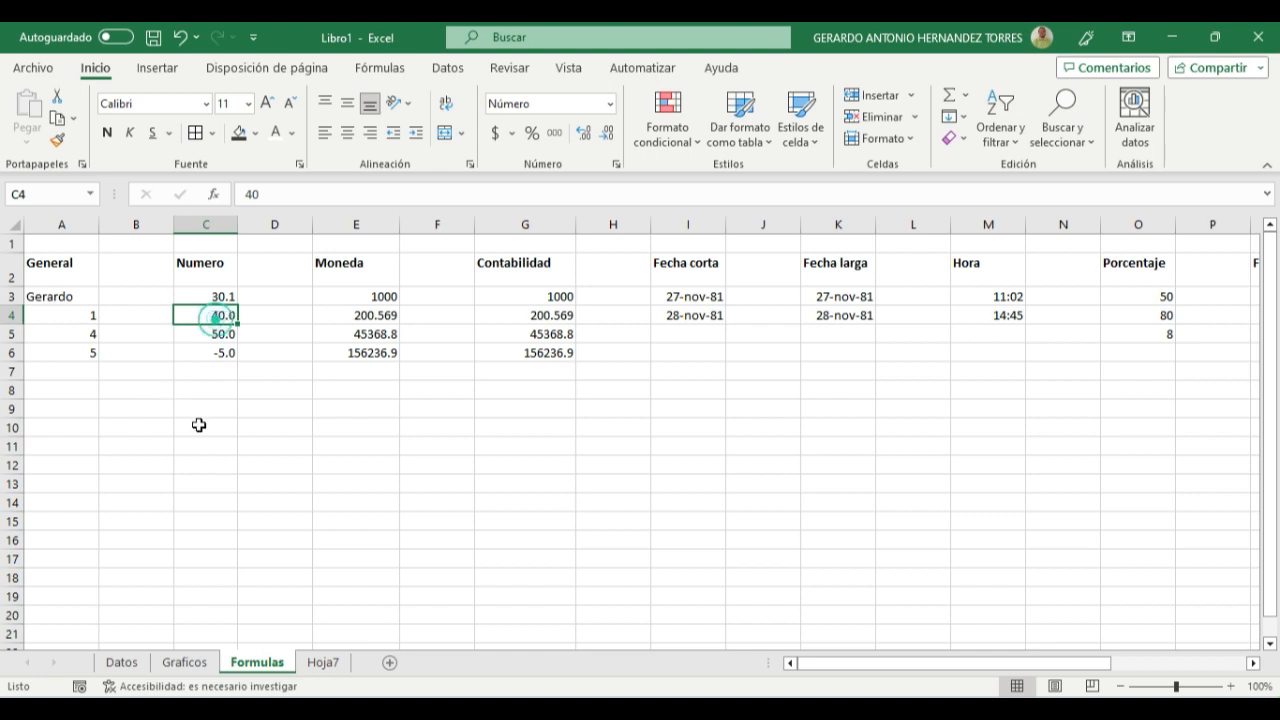
left_click(208, 297)
left_click(584, 133)
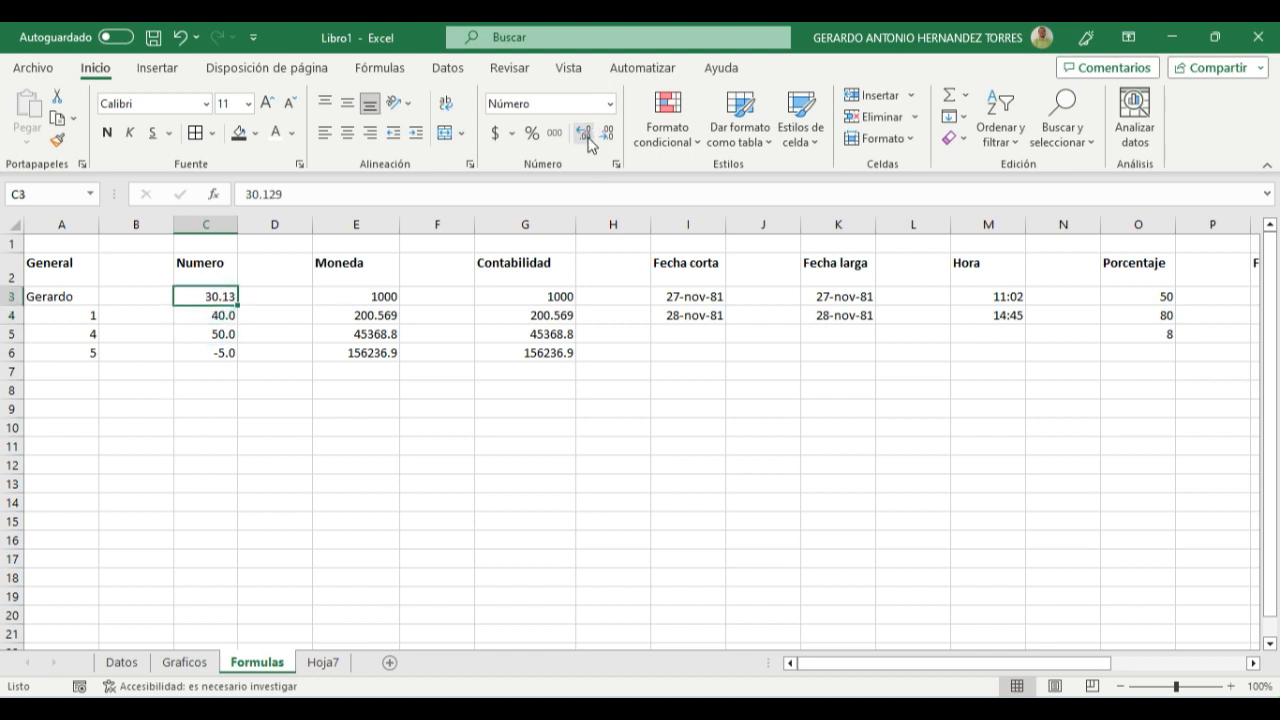
left_click(586, 138)
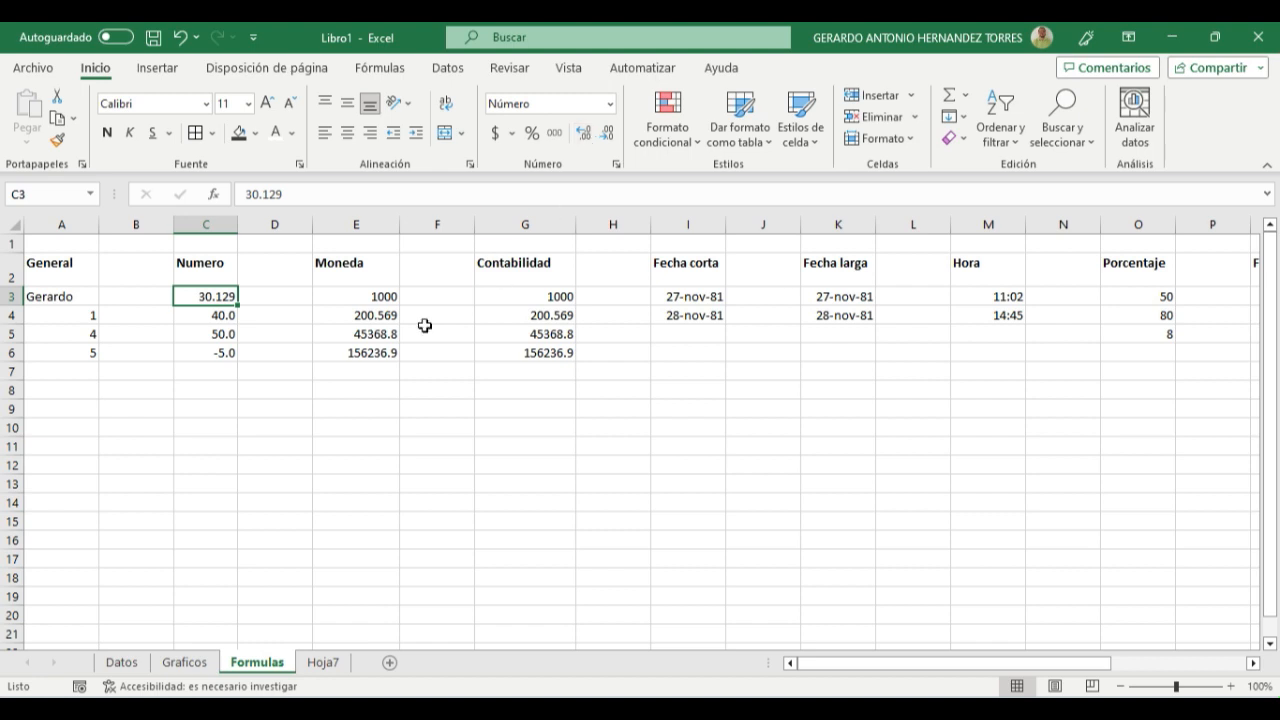
left_click(243, 407)
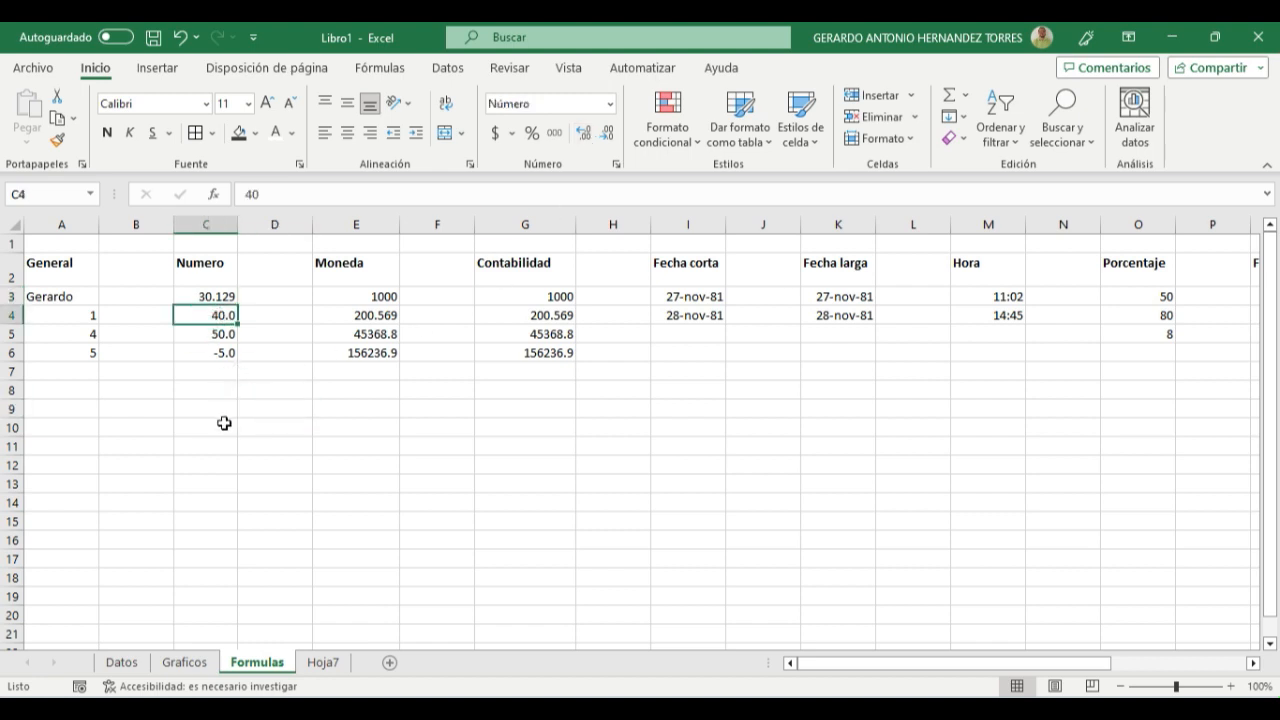
left_click_drag(186, 300, 191, 349)
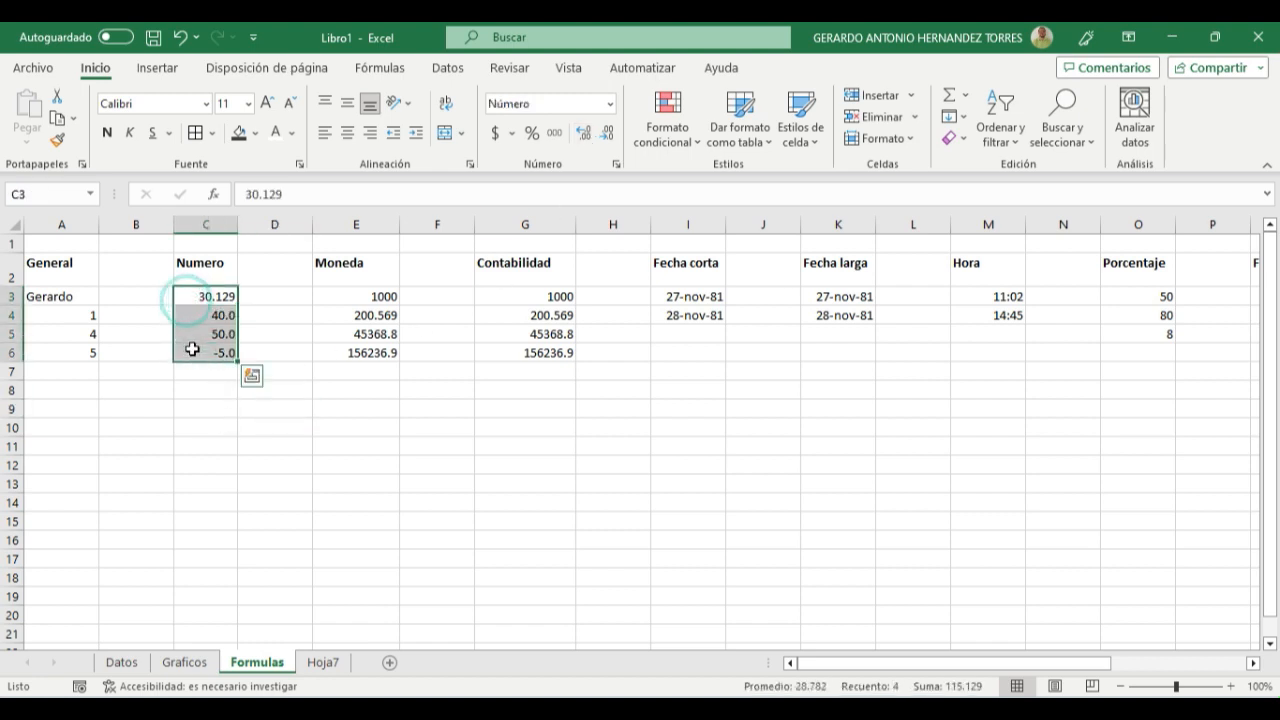
left_click(183, 409)
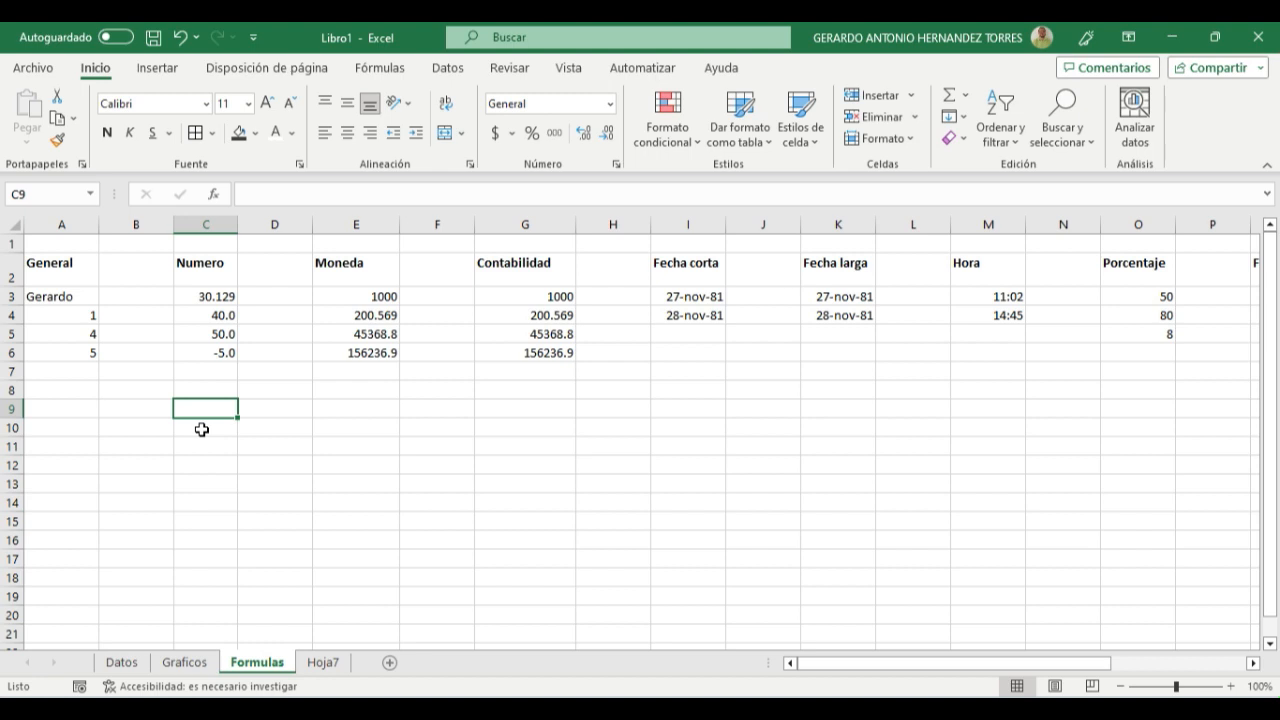
- Apply the Moneda format to cells E3:E6 in the Moneda column
left_click_drag(346, 296, 350, 353)
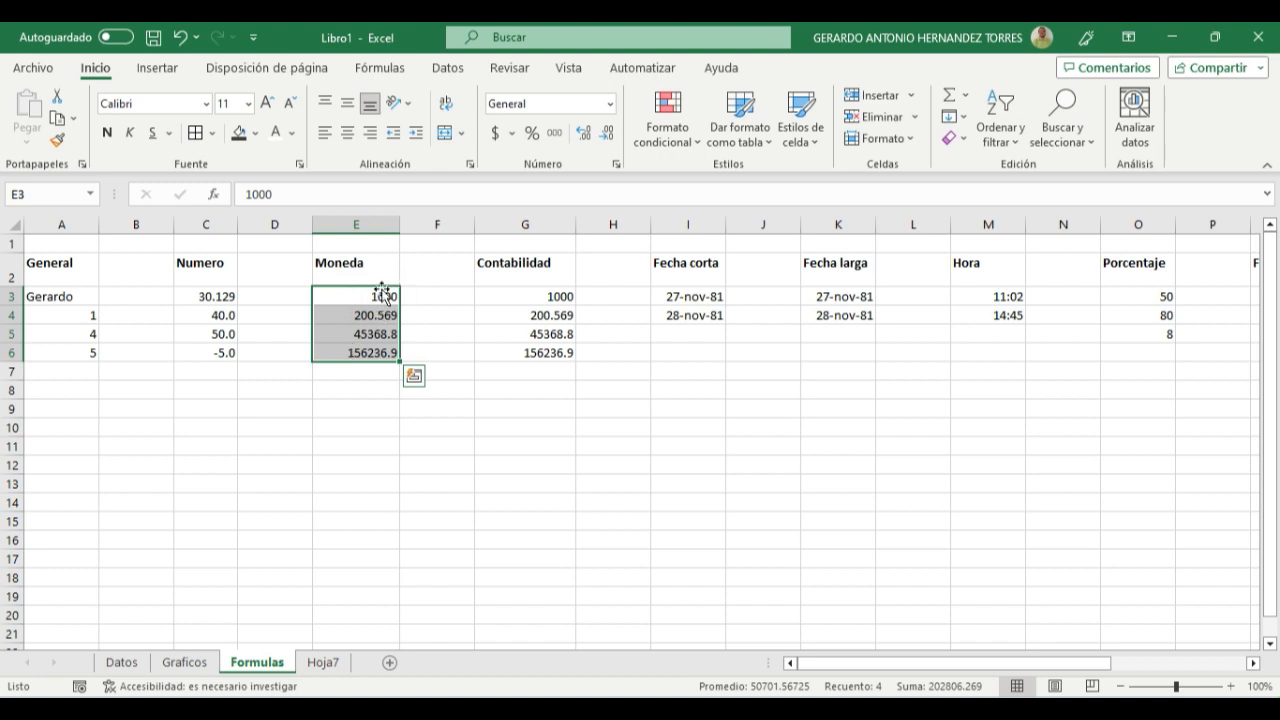
left_click(609, 103)
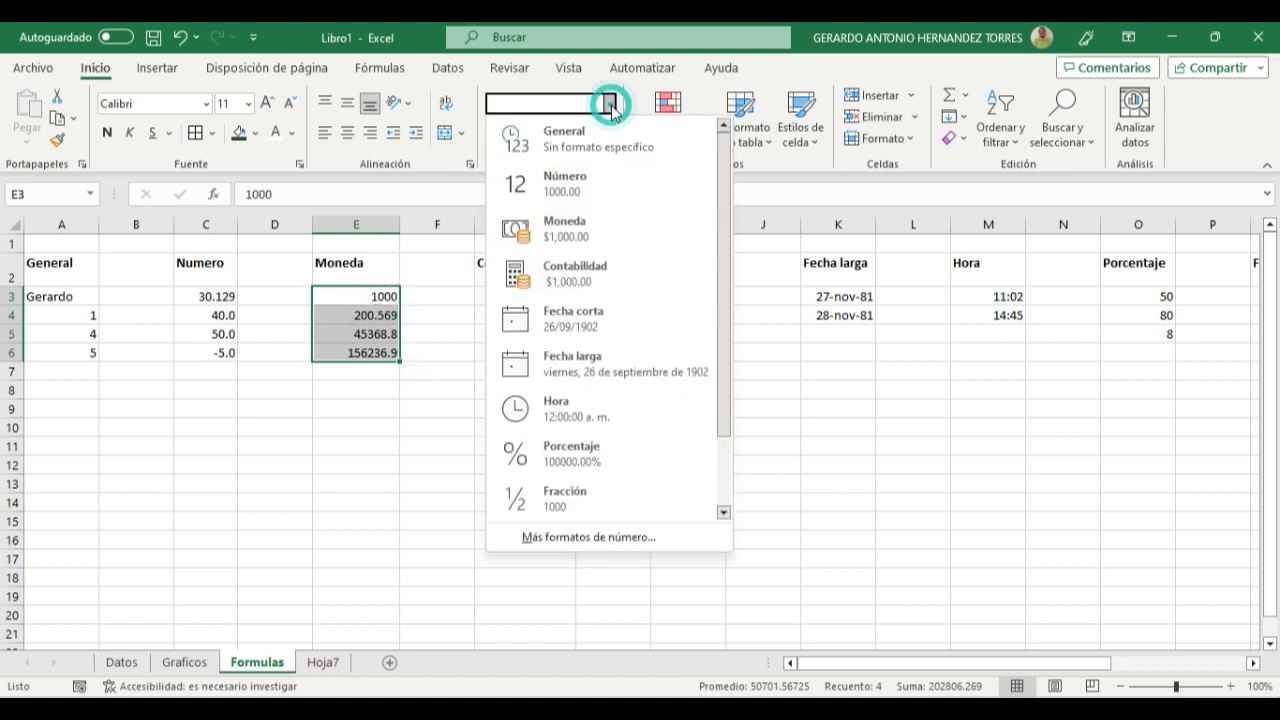
left_click(572, 236)
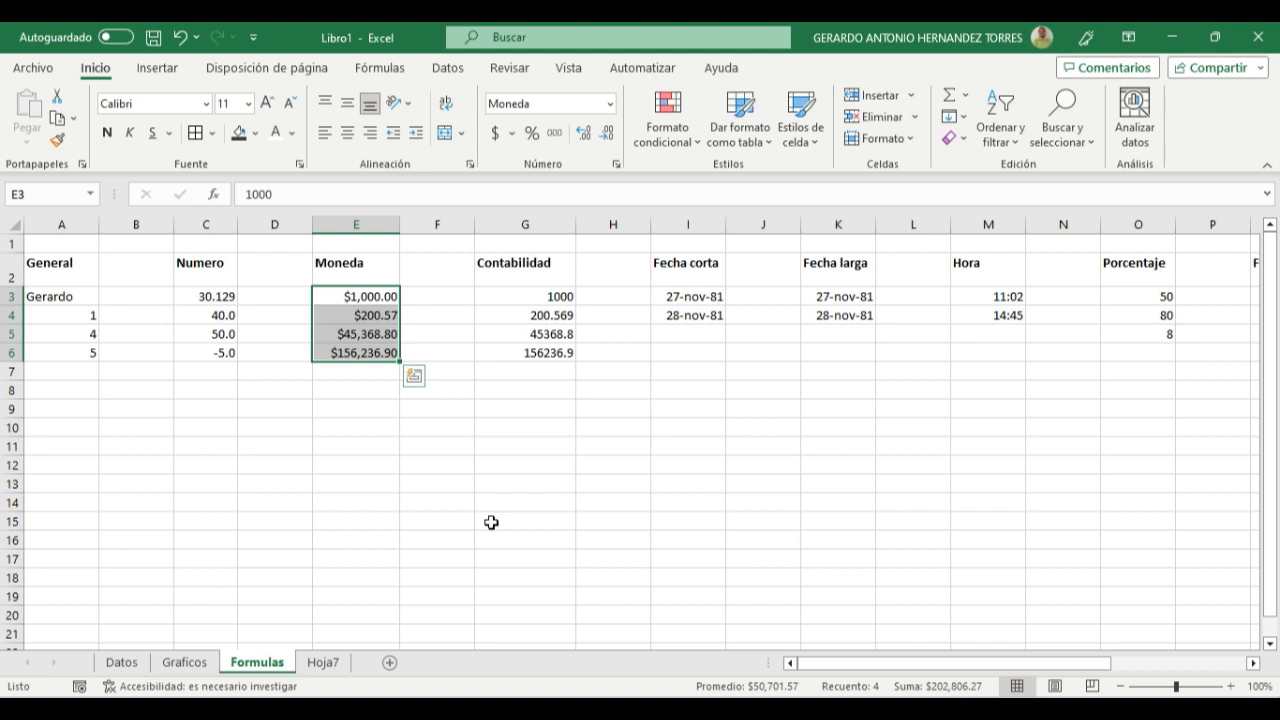
left_click(361, 392)
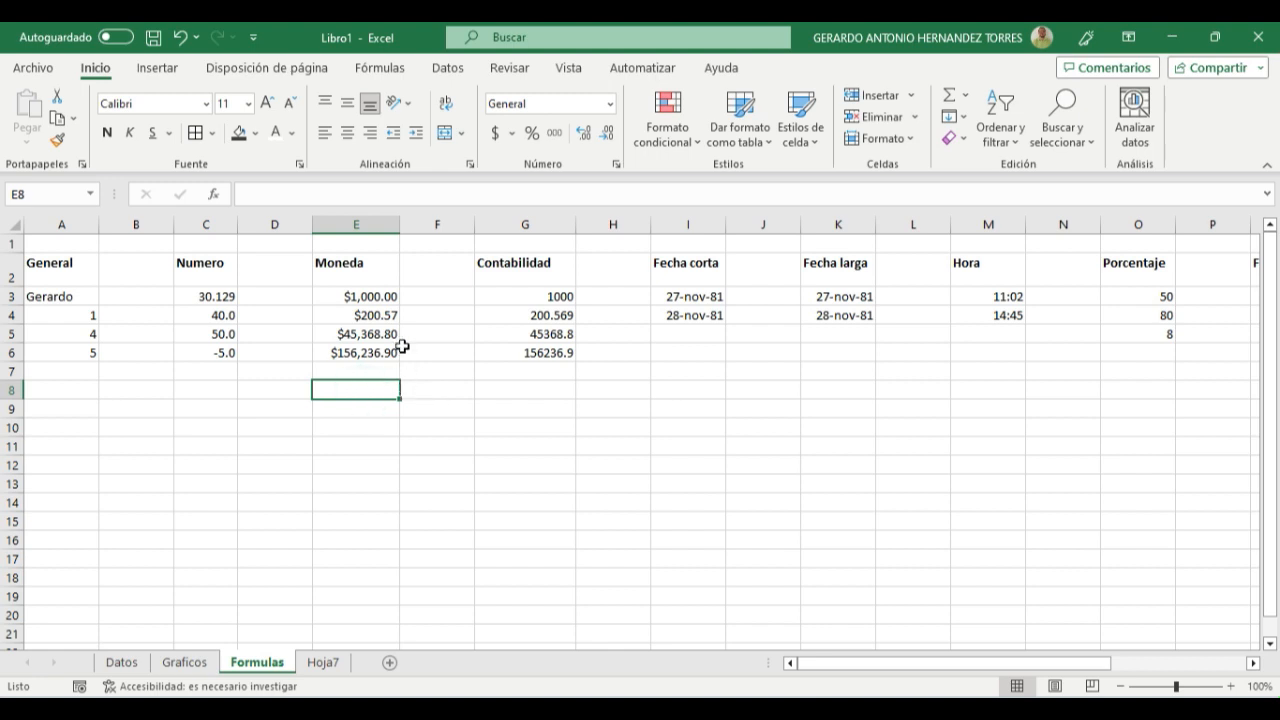
- Try fewer and more decimals on the currency values in E3:E6, returning them to two places
left_click_drag(380, 297, 385, 352)
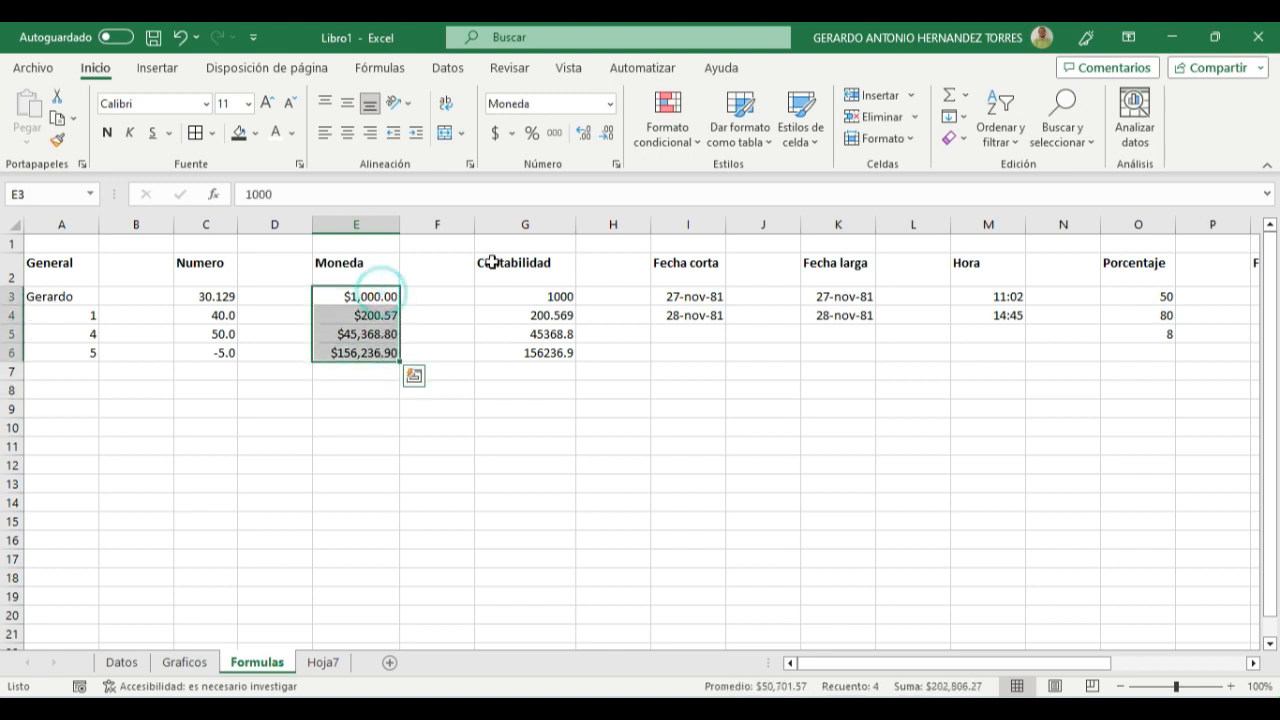
left_click(607, 132)
left_click(584, 134)
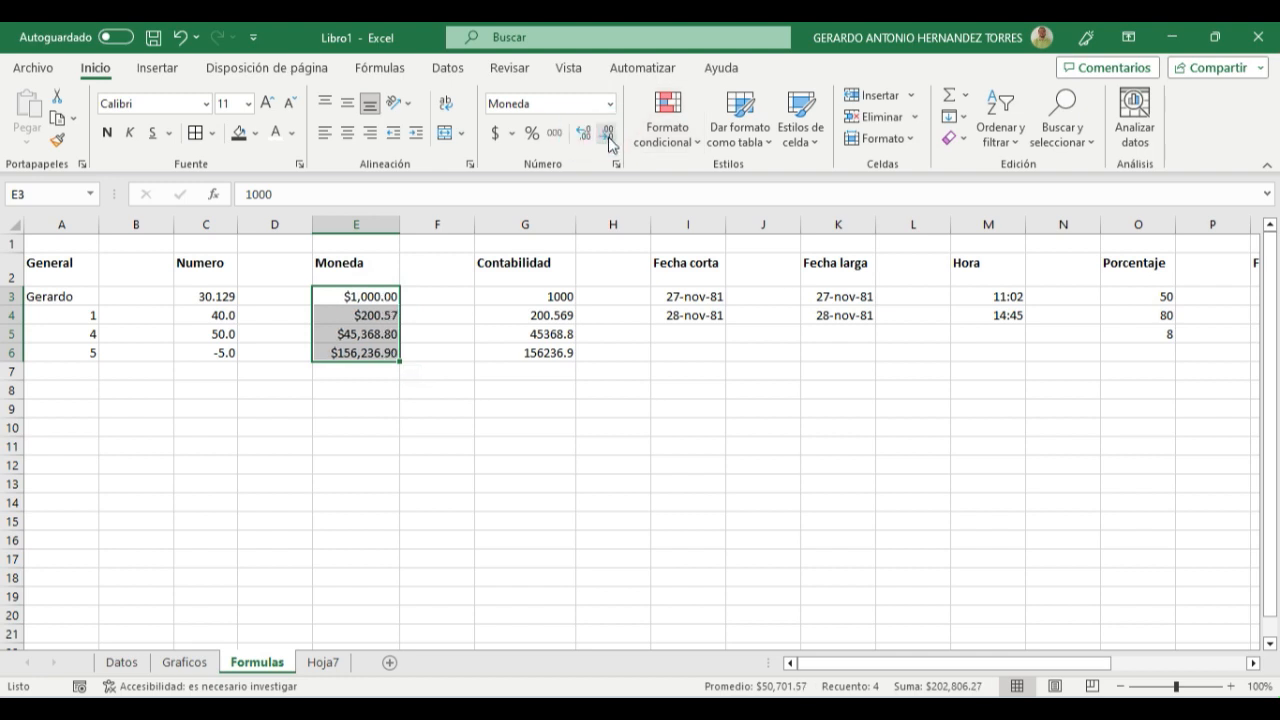
left_click(585, 134)
left_click(607, 136)
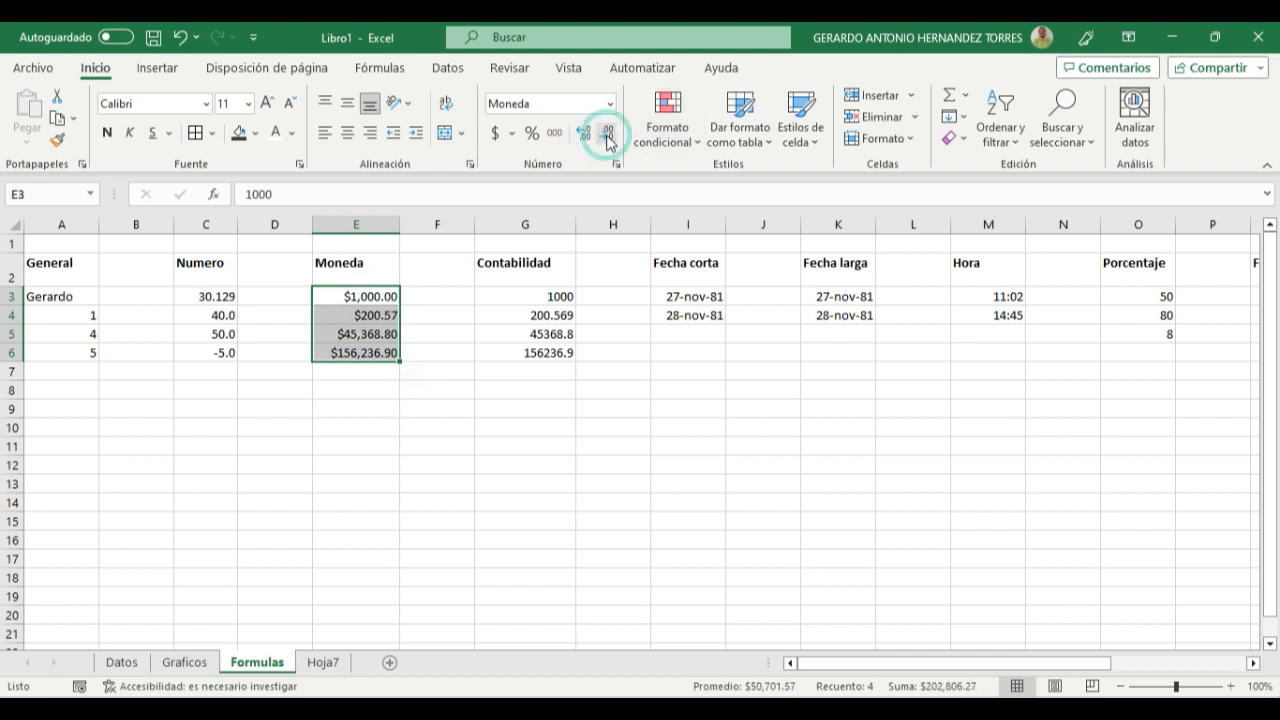
left_click(537, 443)
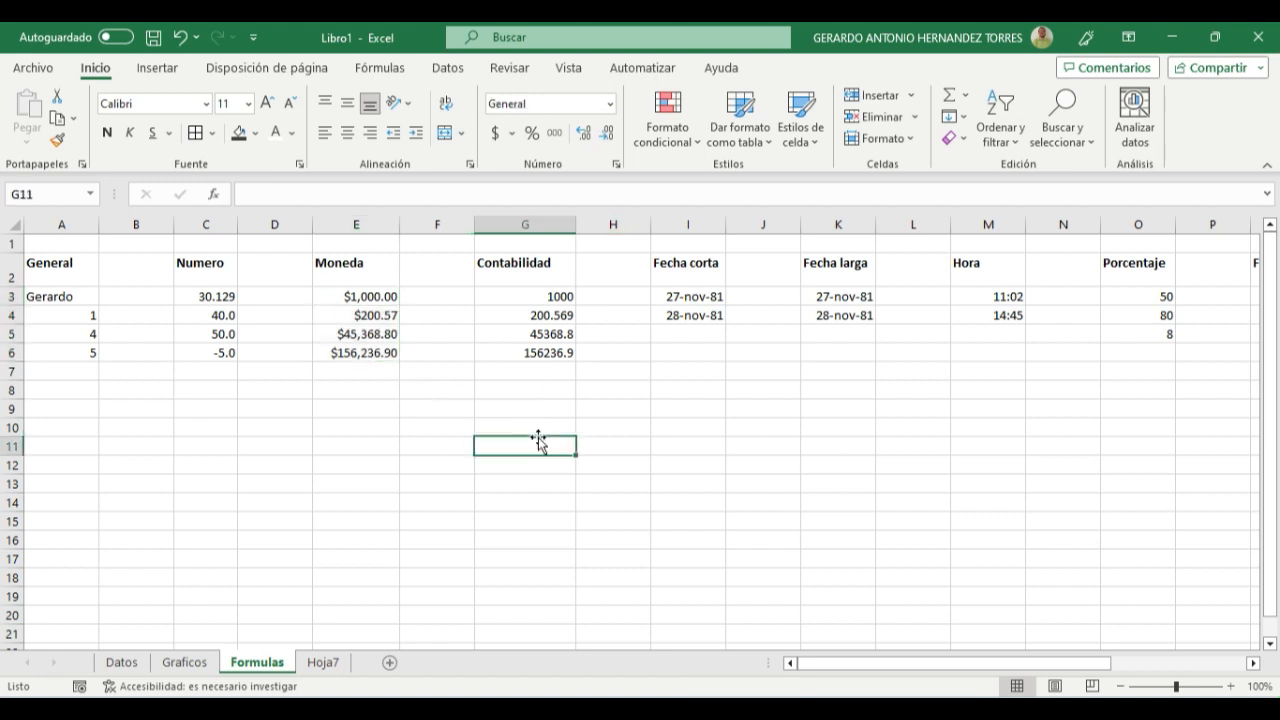
- Apply the Contabilidad format to cells G3:G6 in the Contabilidad column
left_click_drag(512, 296, 517, 352)
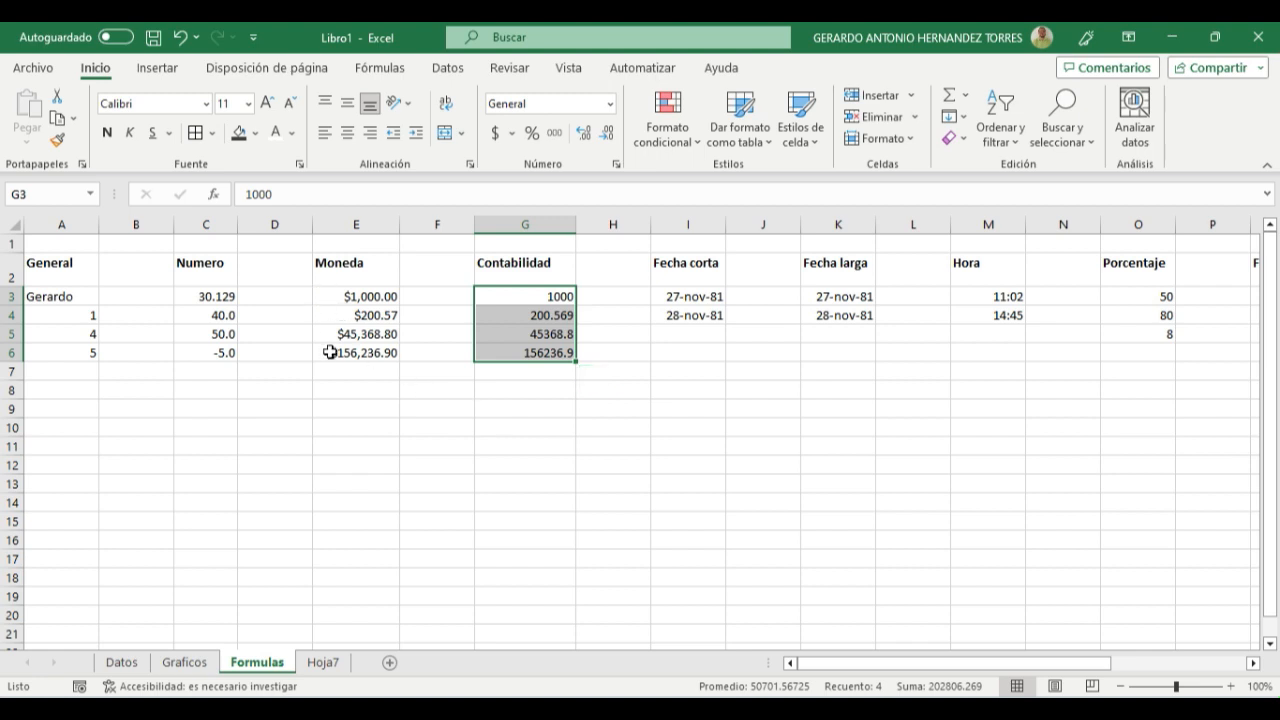
left_click(610, 104)
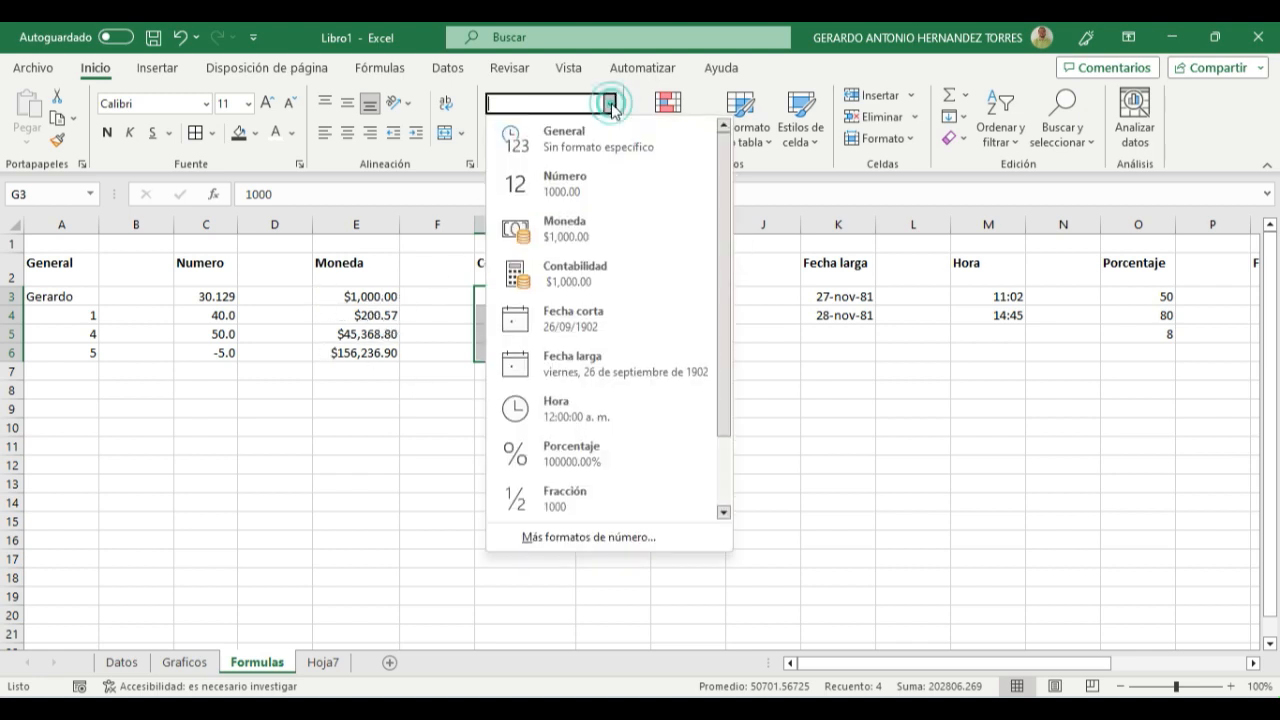
left_click(585, 280)
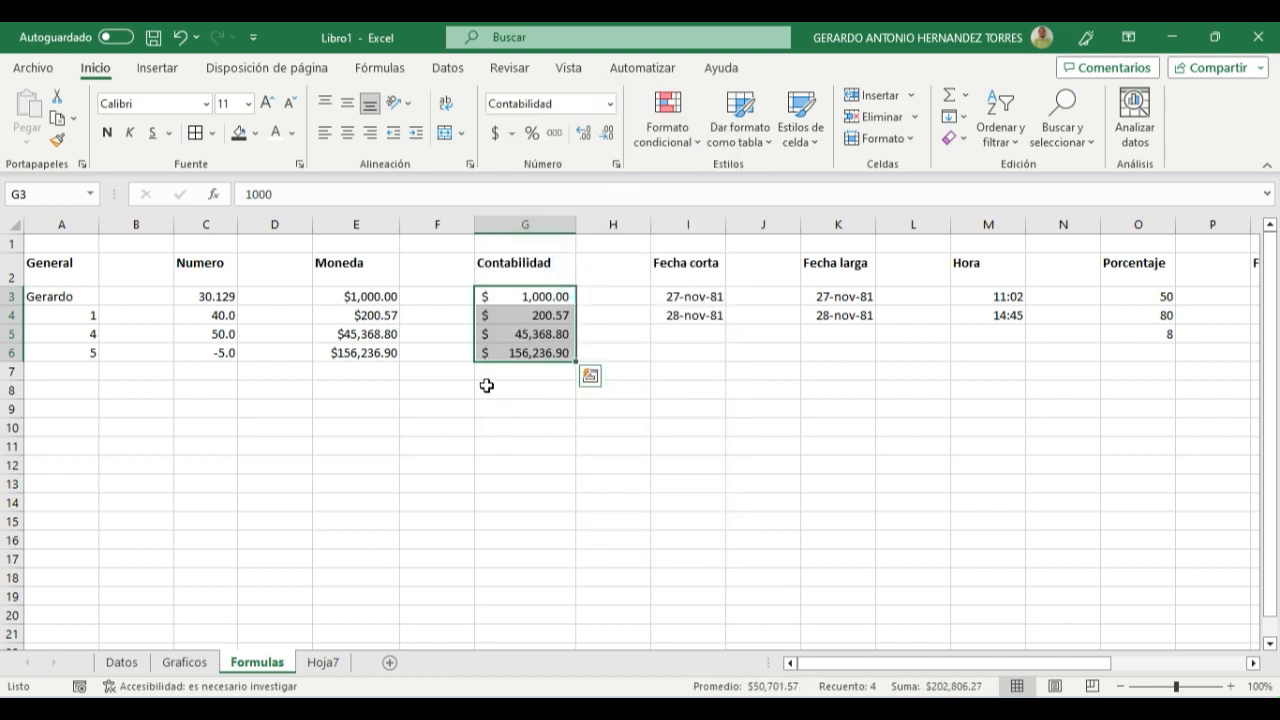
left_click(505, 427)
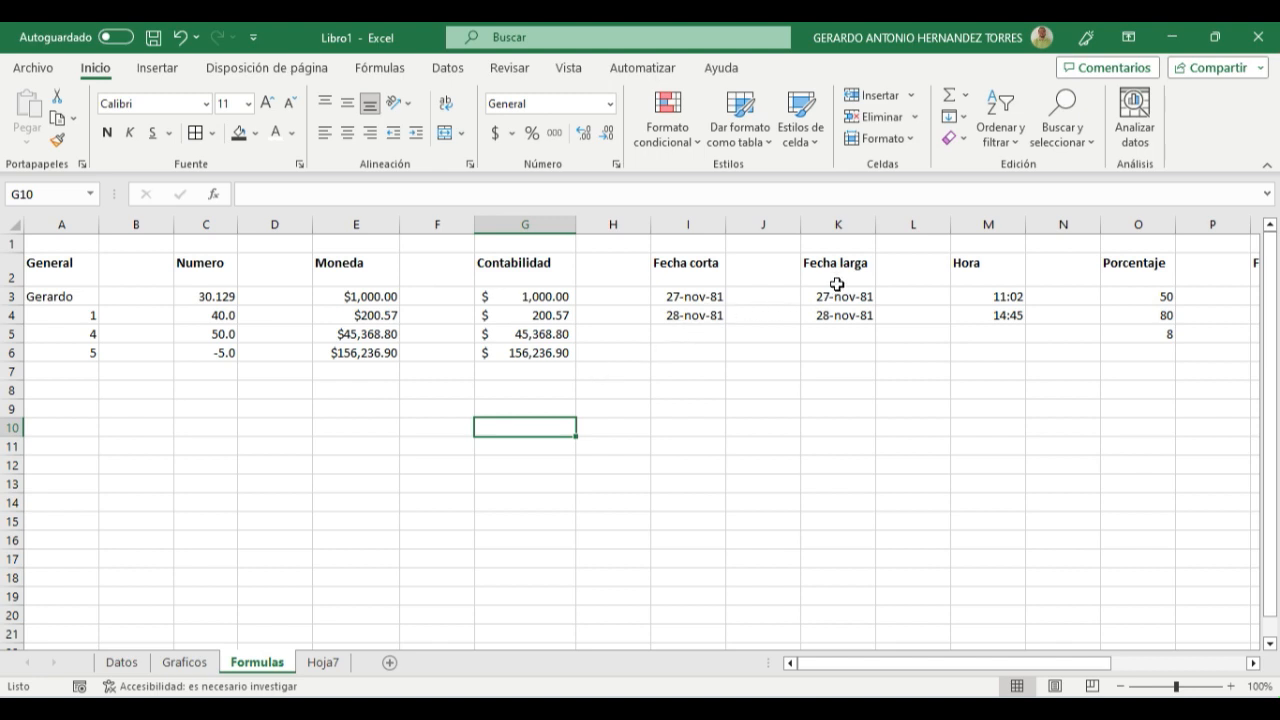
- Enter the date 27 noviembre 1981 in cell I6 below the Fecha corta dates
left_click(688, 350)
left_click(717, 332)
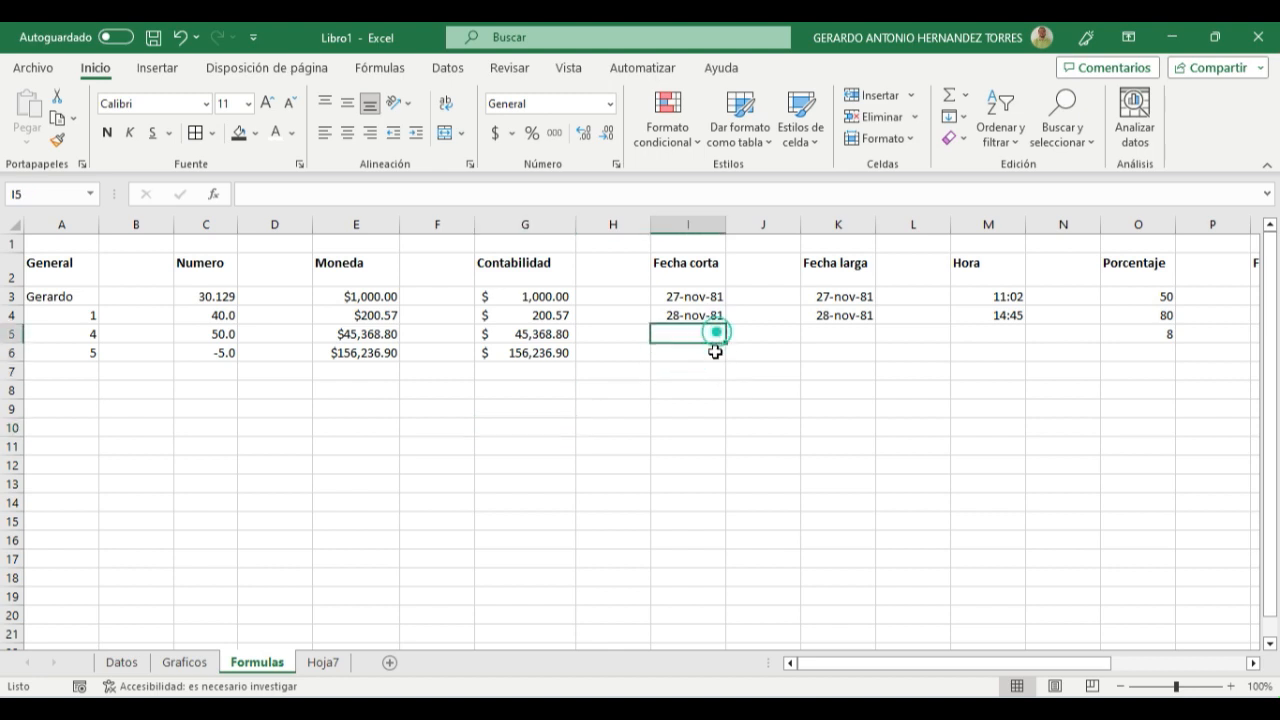
left_click(702, 354)
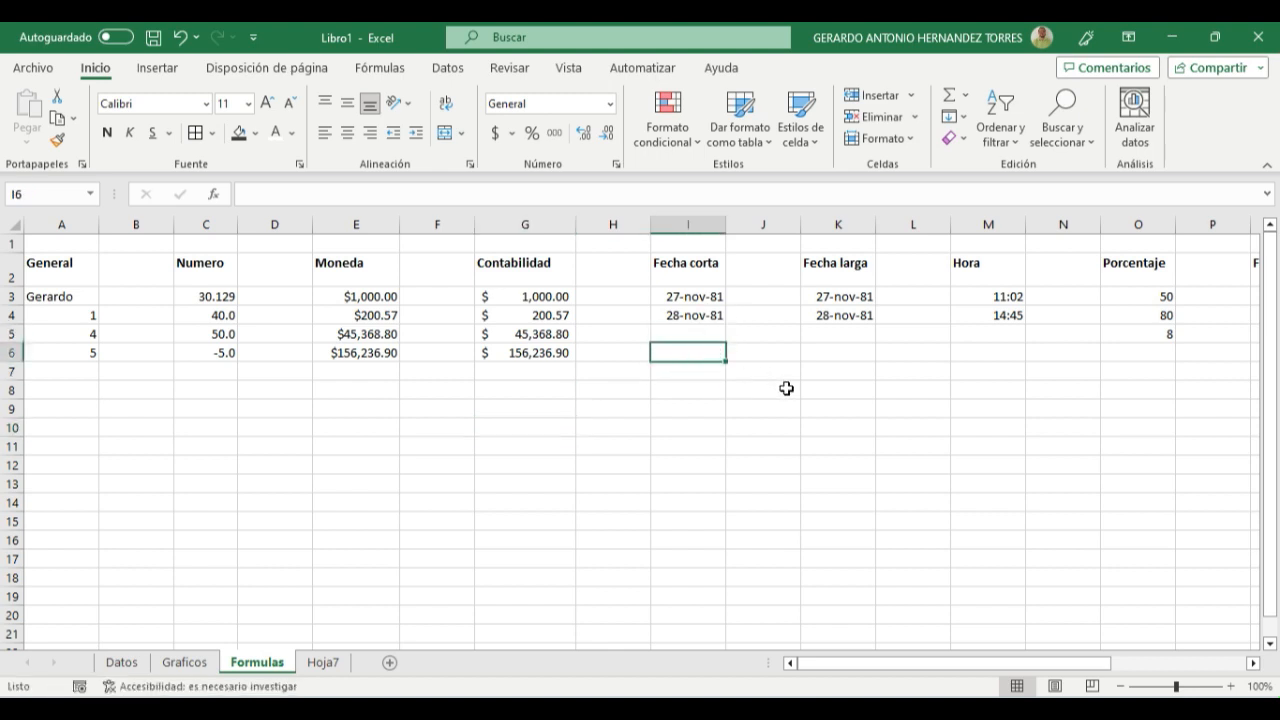
type("2")
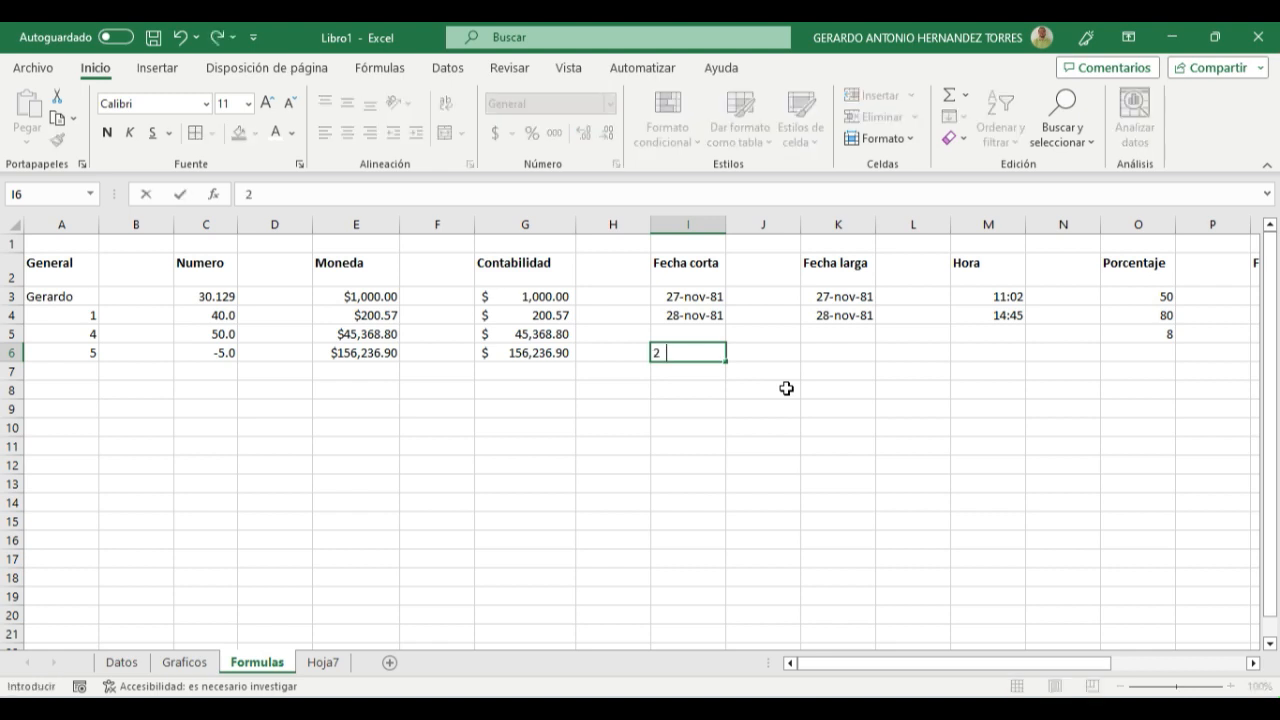
type("7 noviemb")
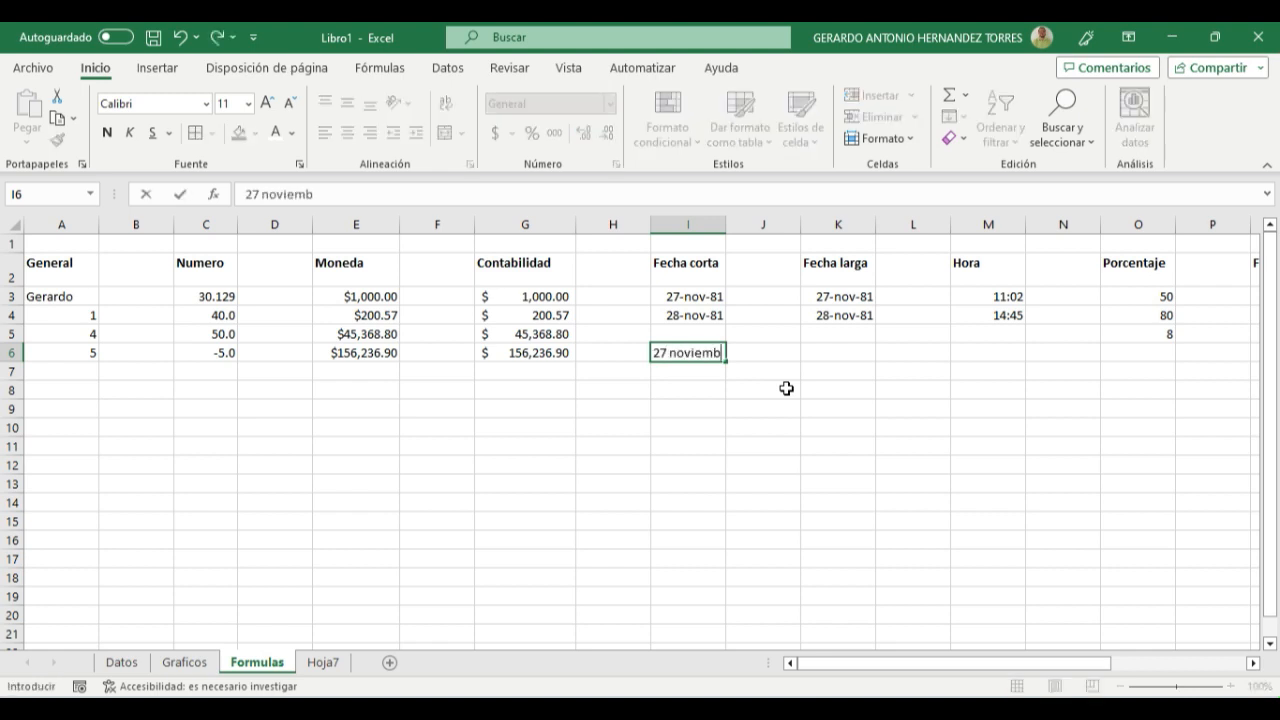
type("re 1981")
key("Return")
key("Up")
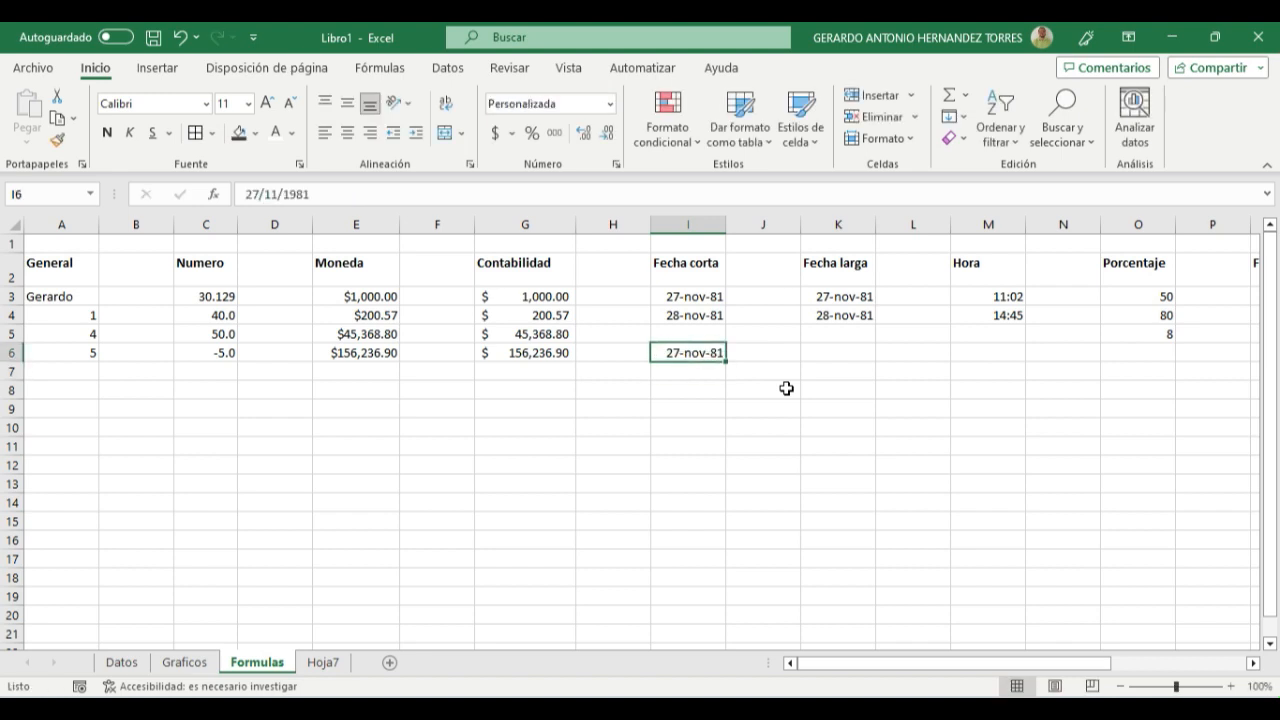
- Apply the Fecha corta format to the two dates in cells I3:I4
left_click(694, 316)
left_click(694, 295)
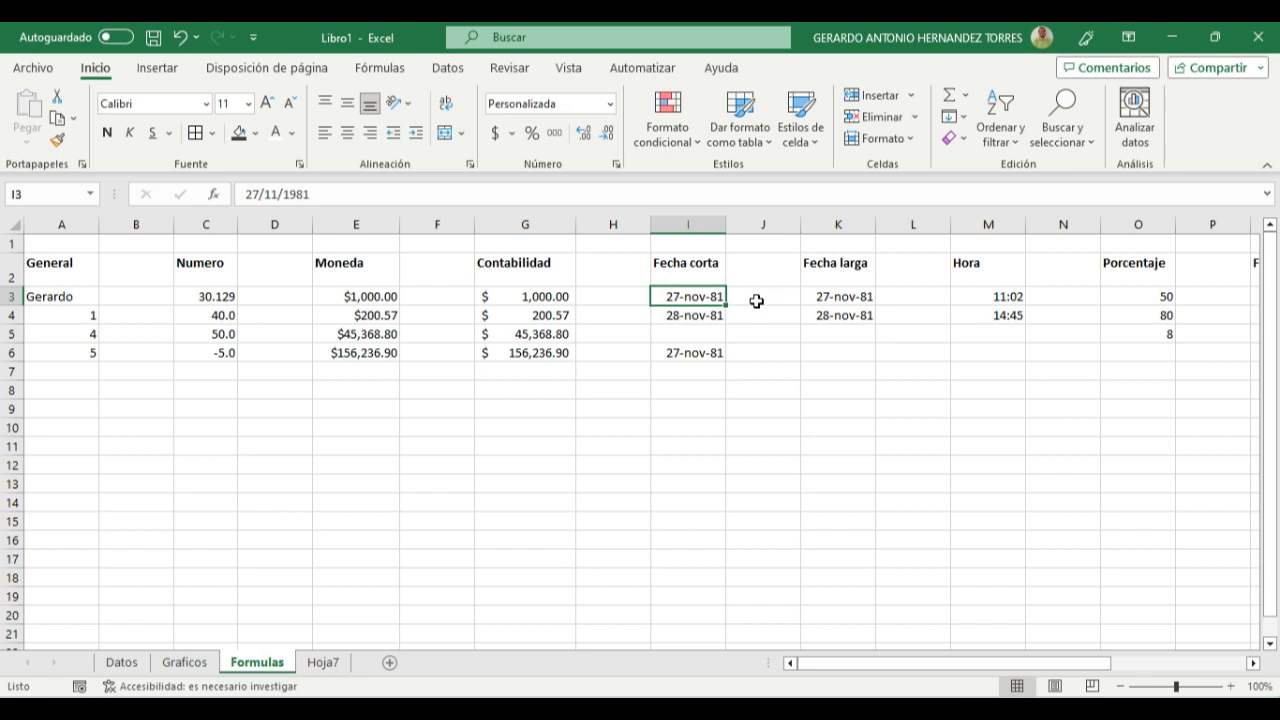
left_click_drag(691, 293, 694, 316)
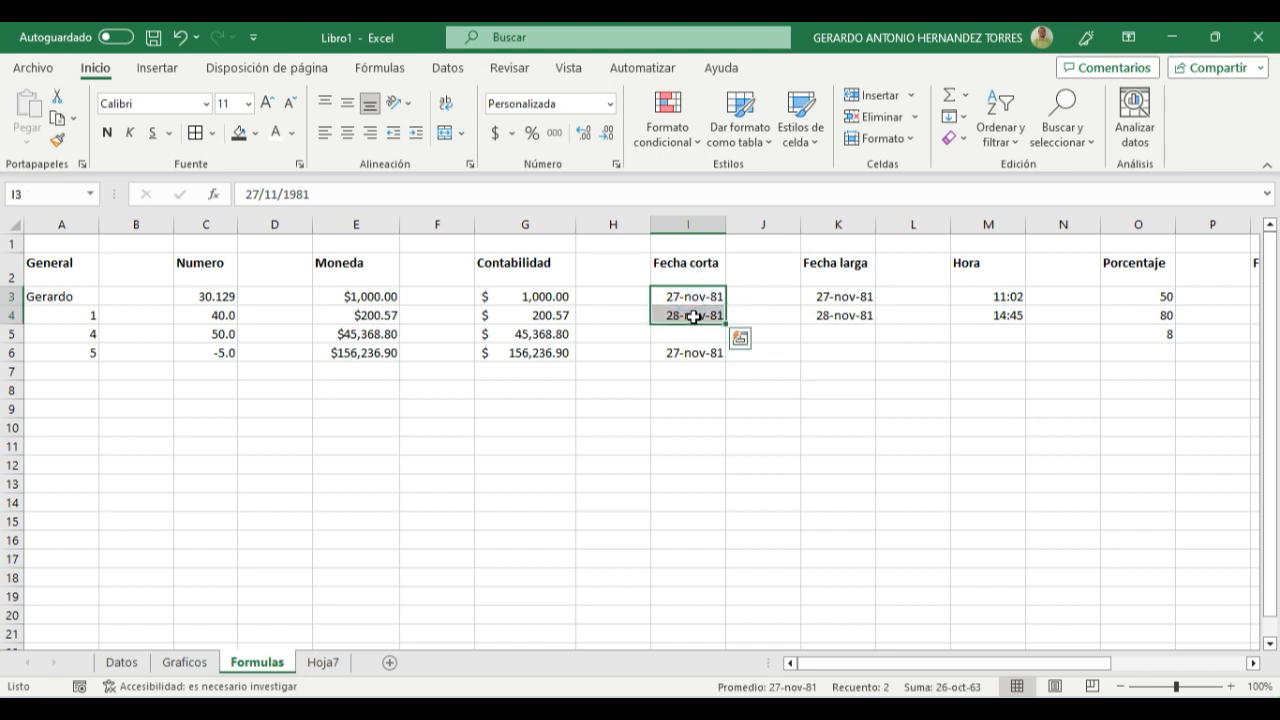
left_click(609, 104)
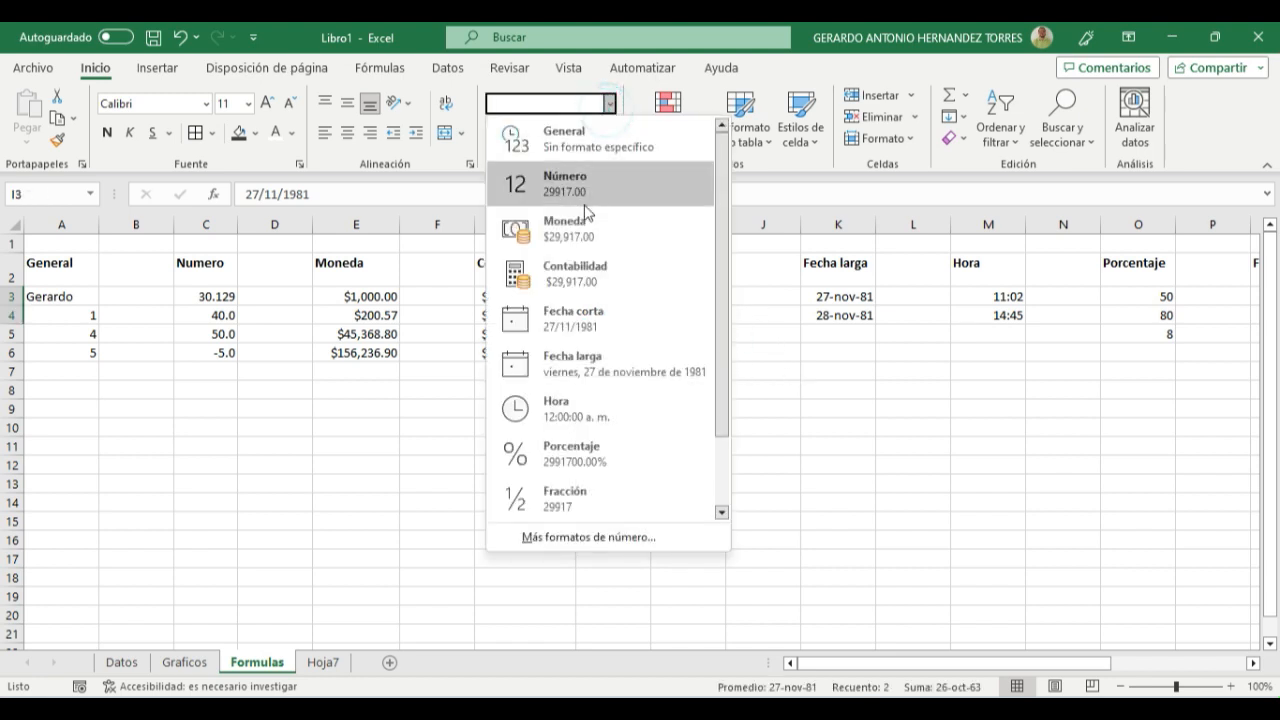
left_click(570, 336)
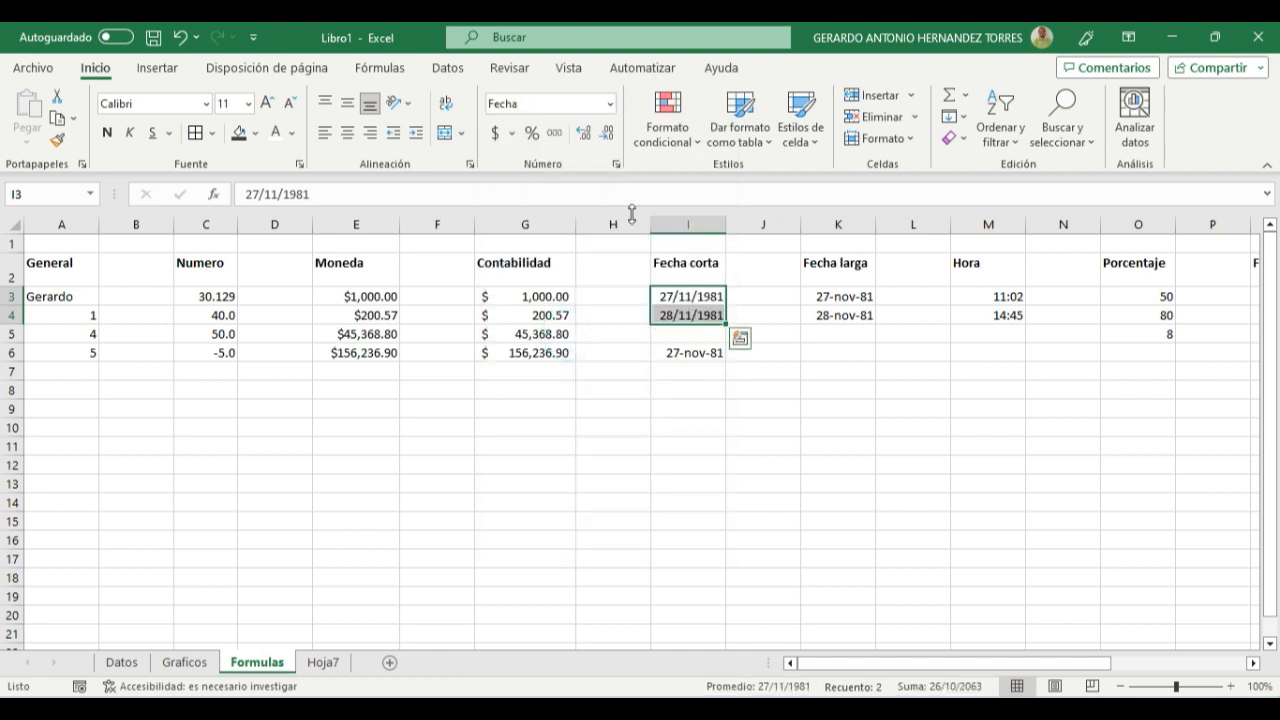
- Review the available date formats and compare the dates in the Fecha corta and Fecha larga columns
left_click(608, 104)
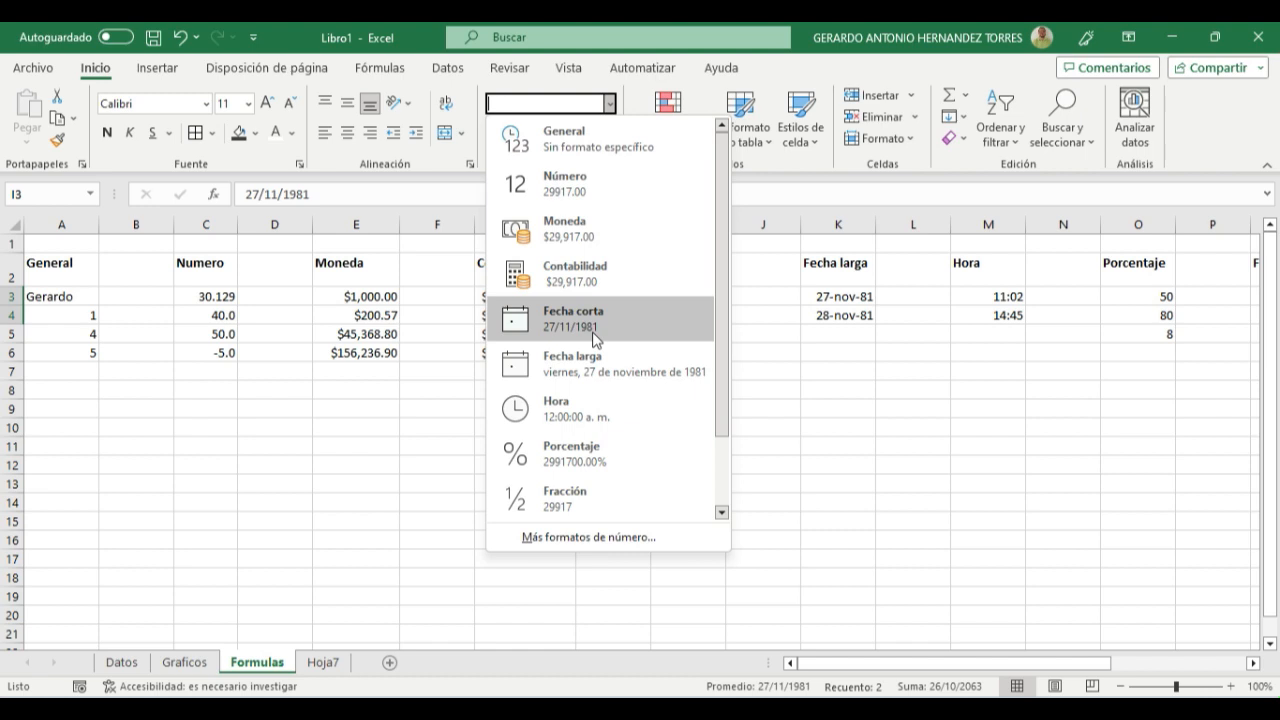
left_click(821, 412)
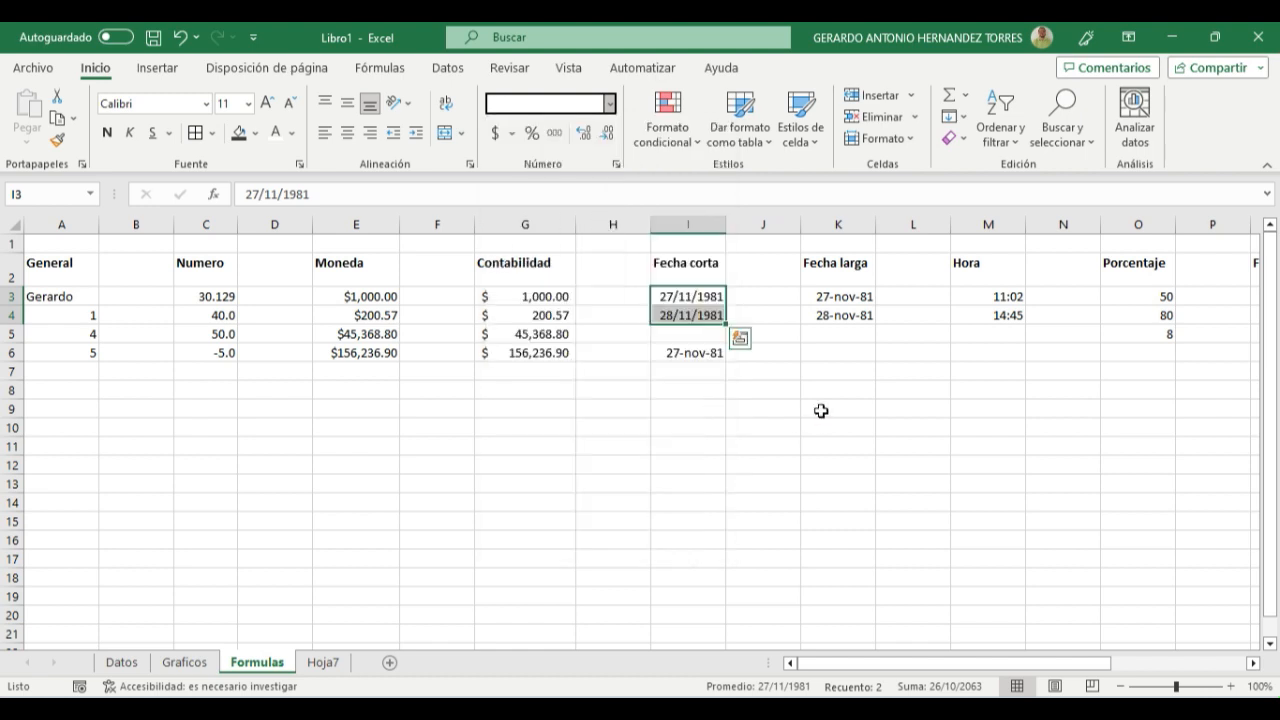
left_click(666, 352)
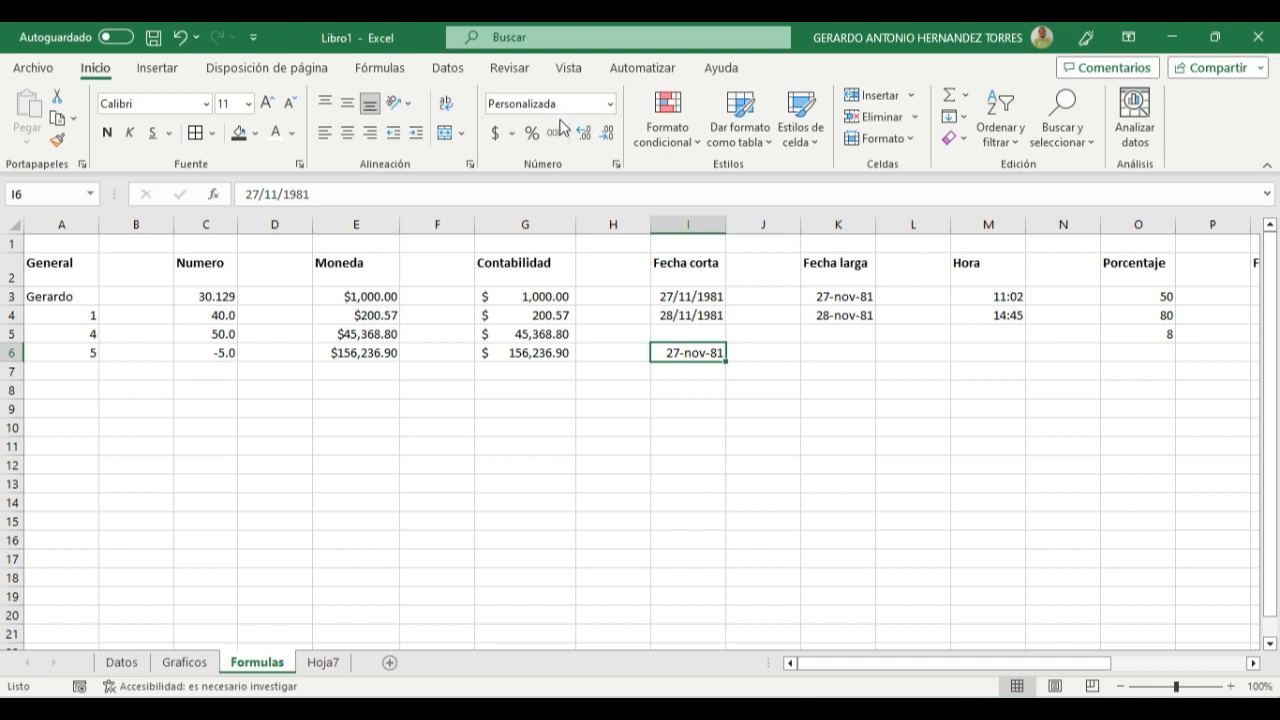
left_click(846, 297)
left_click(846, 329)
left_click(832, 297)
left_click(851, 386)
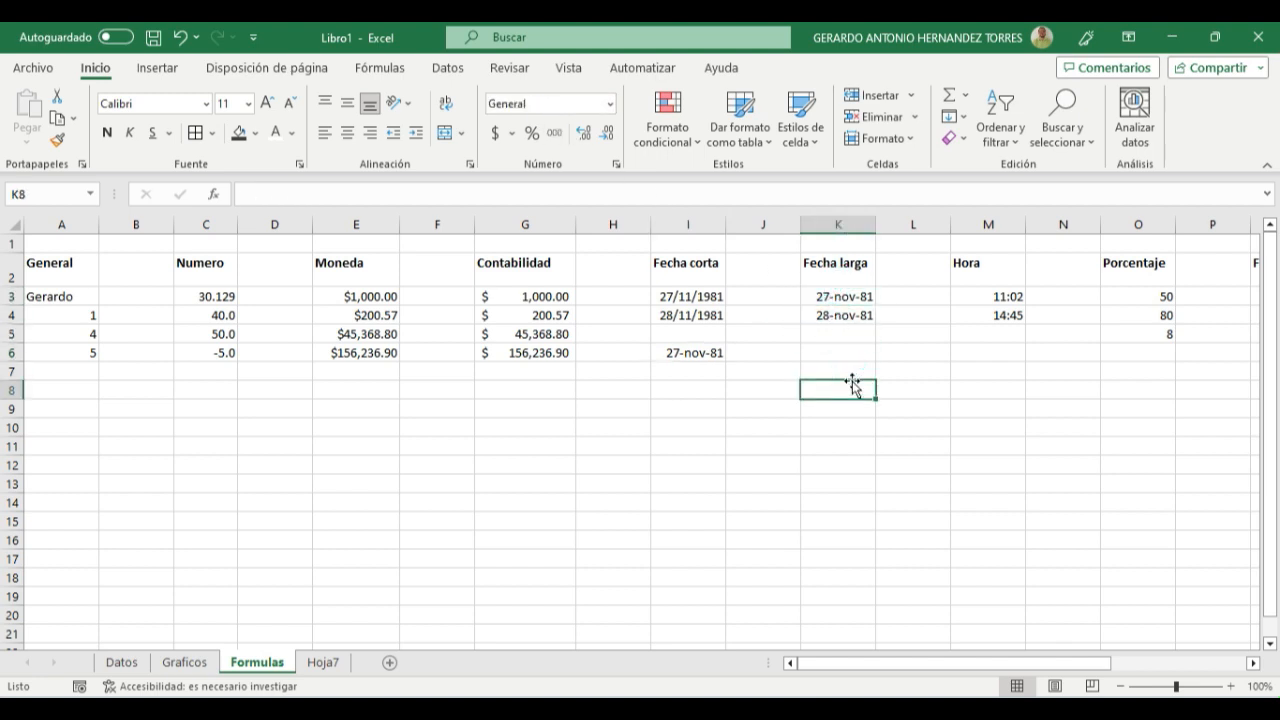
left_click(680, 299)
left_click_drag(680, 299, 682, 317)
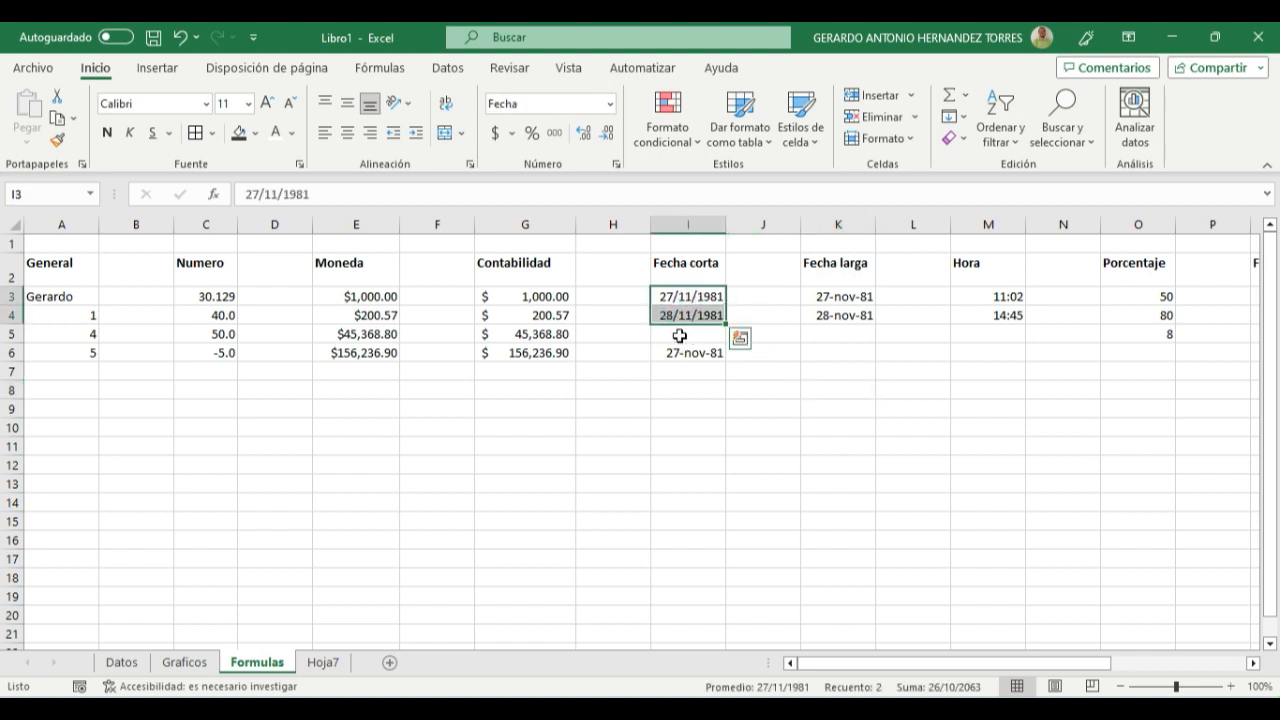
- Apply the Fecha larga format to the two dates in cells K3:K4
left_click_drag(828, 297, 834, 328)
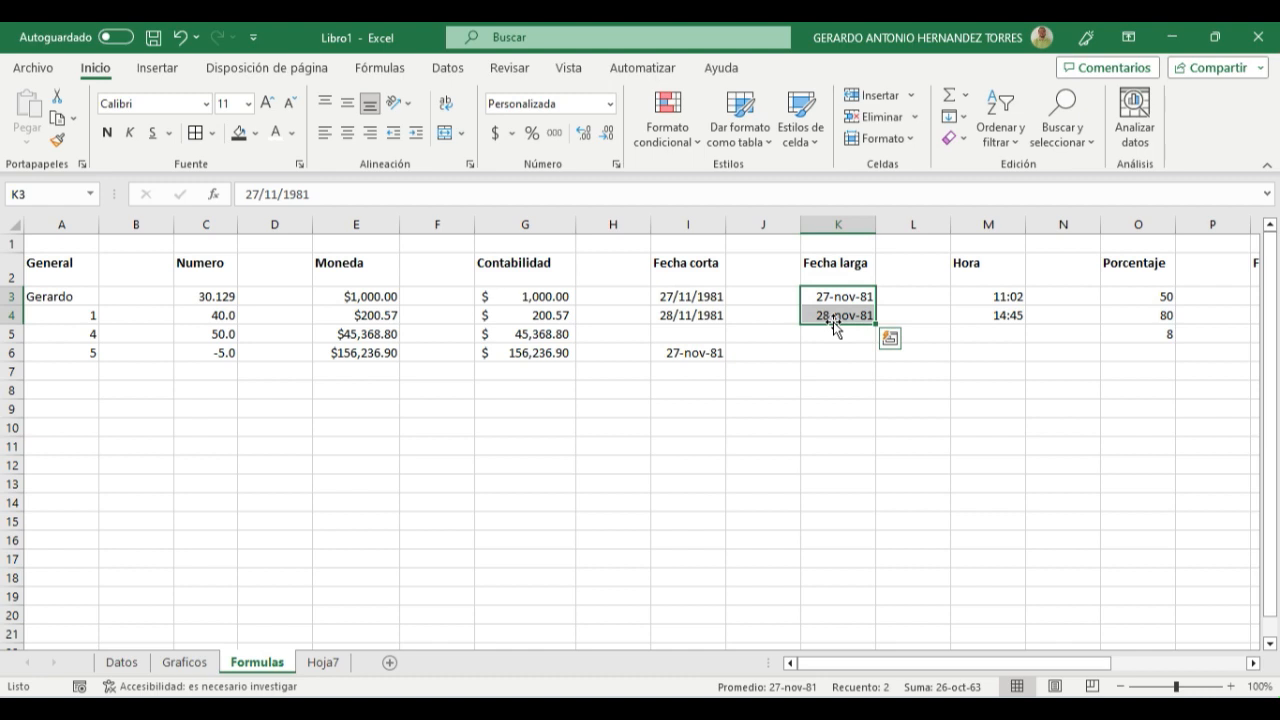
left_click(609, 103)
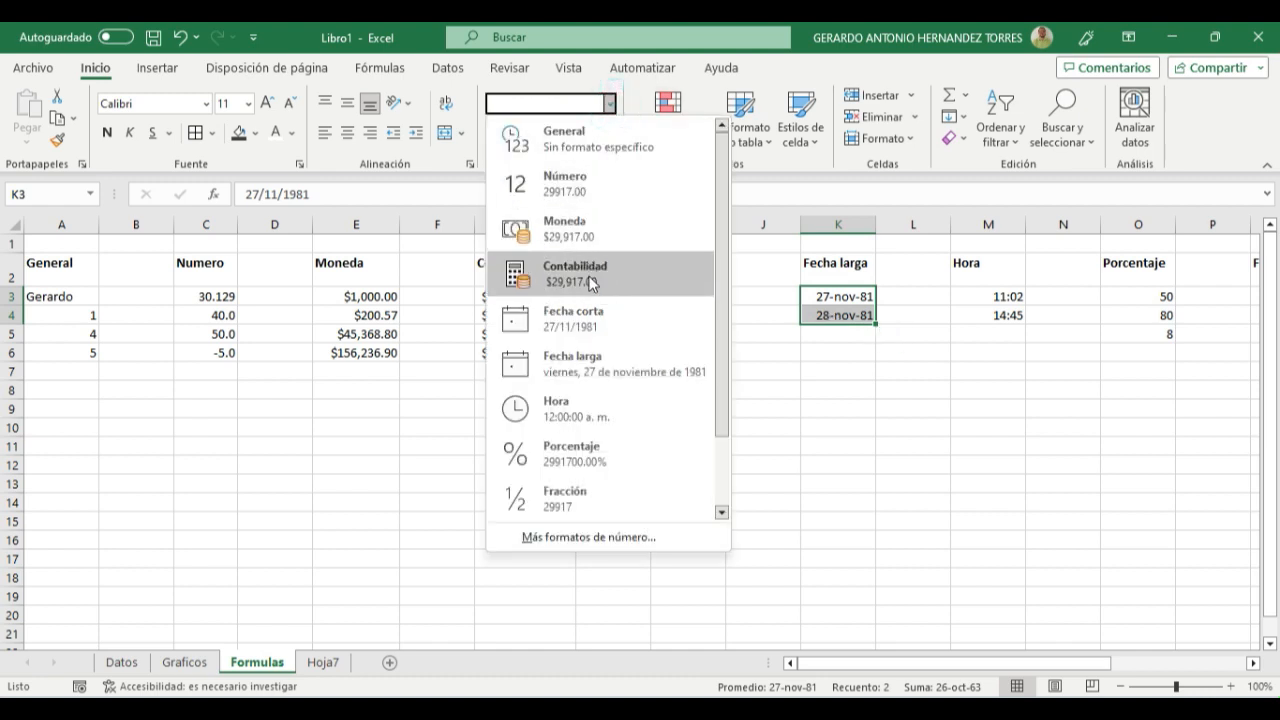
left_click(573, 376)
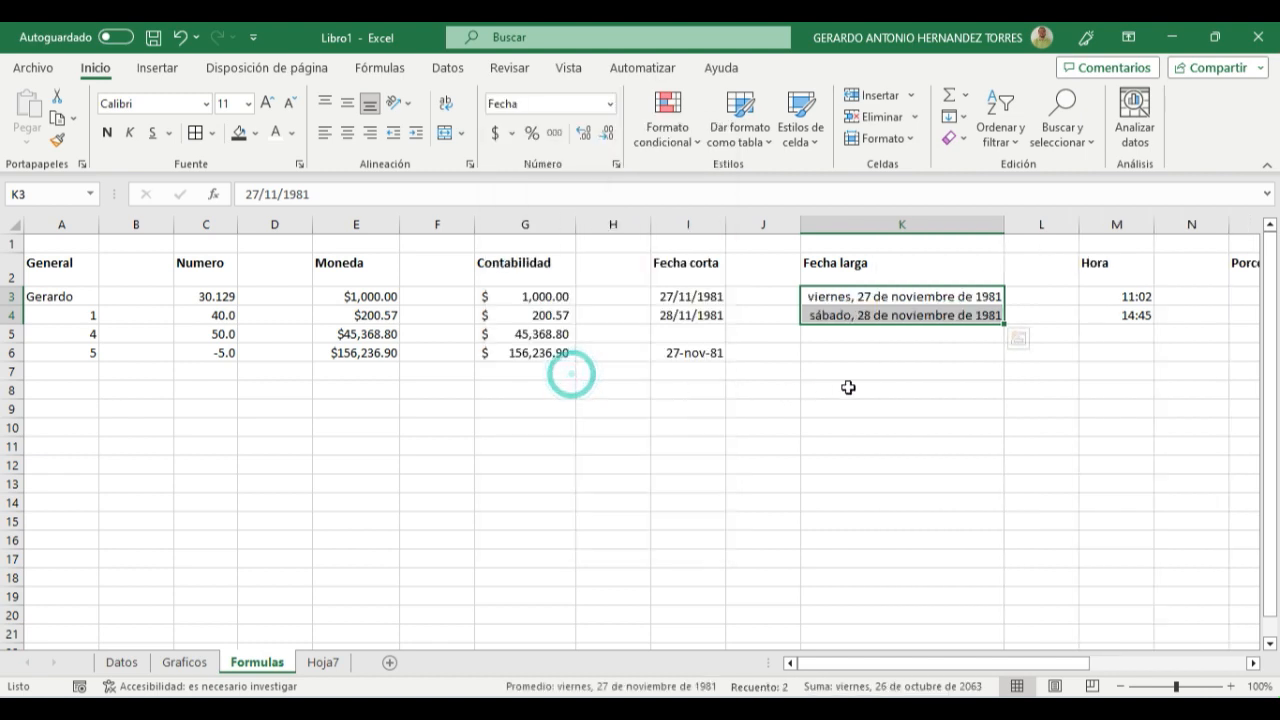
left_click(890, 382)
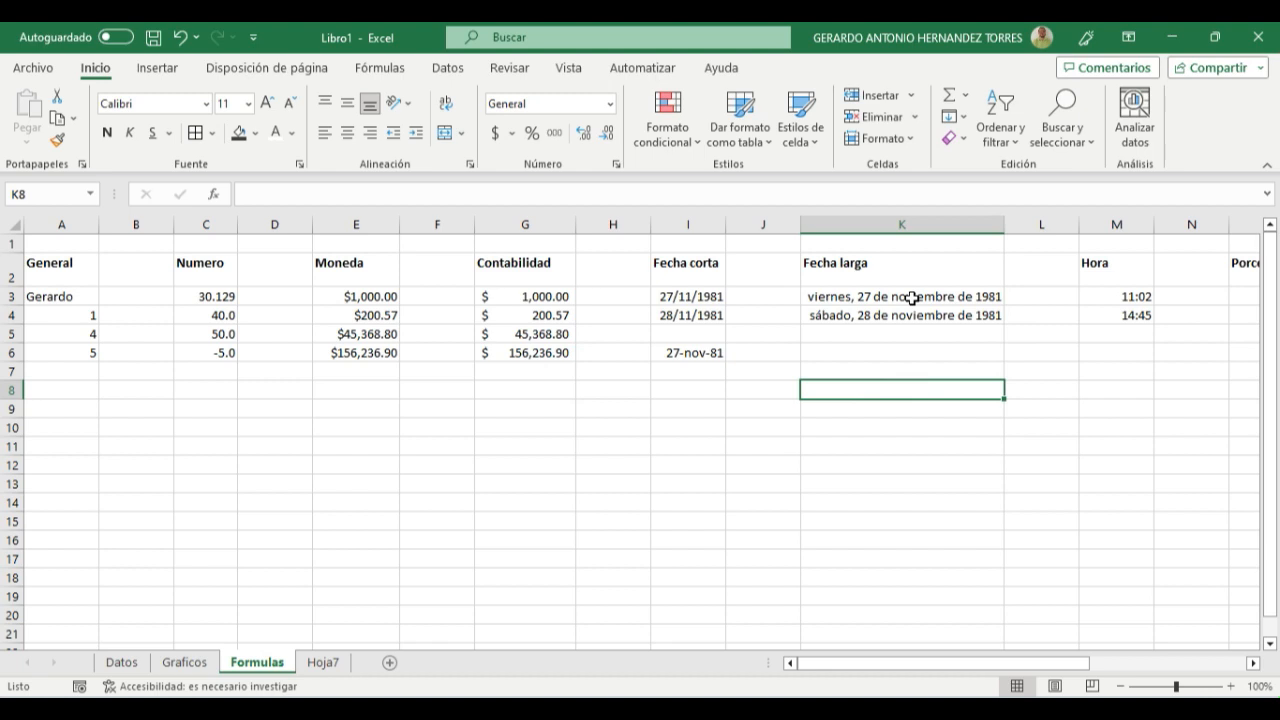
left_click_drag(894, 316, 895, 296)
left_click(909, 385)
- Apply the Hora format to the two times in cells M3:M4
left_click_drag(966, 662, 1089, 663)
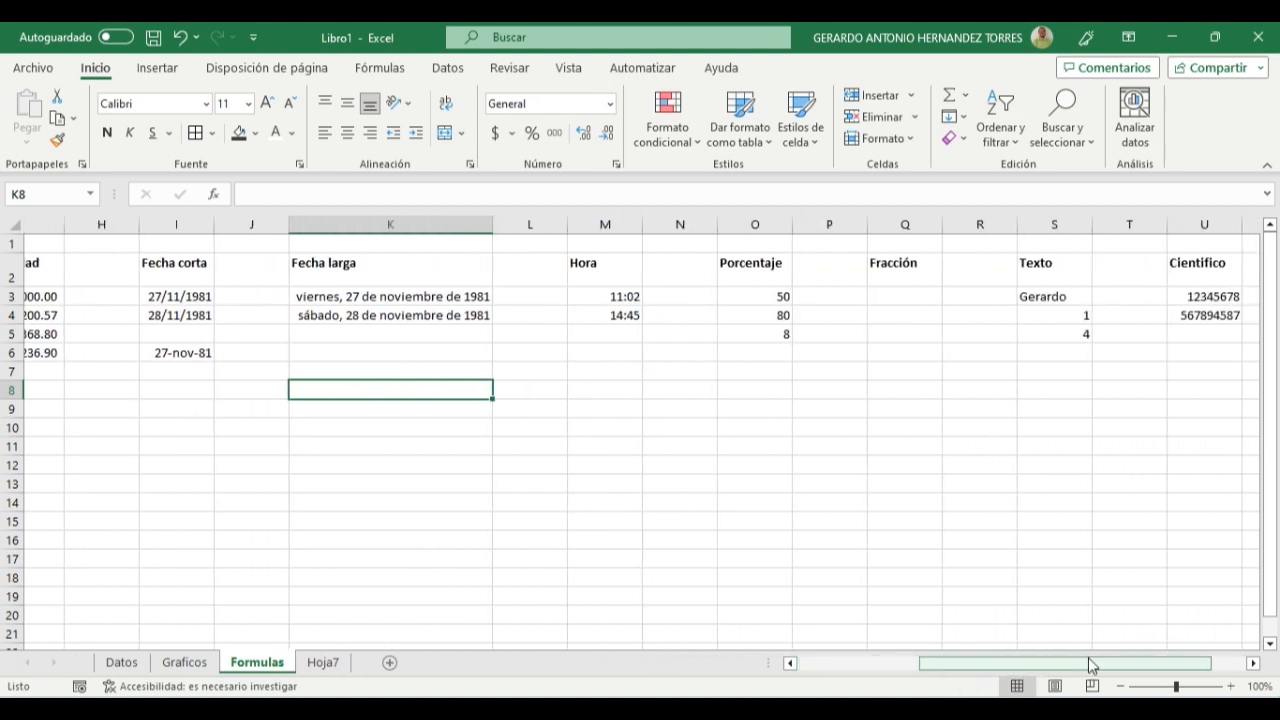
left_click_drag(601, 298, 609, 312)
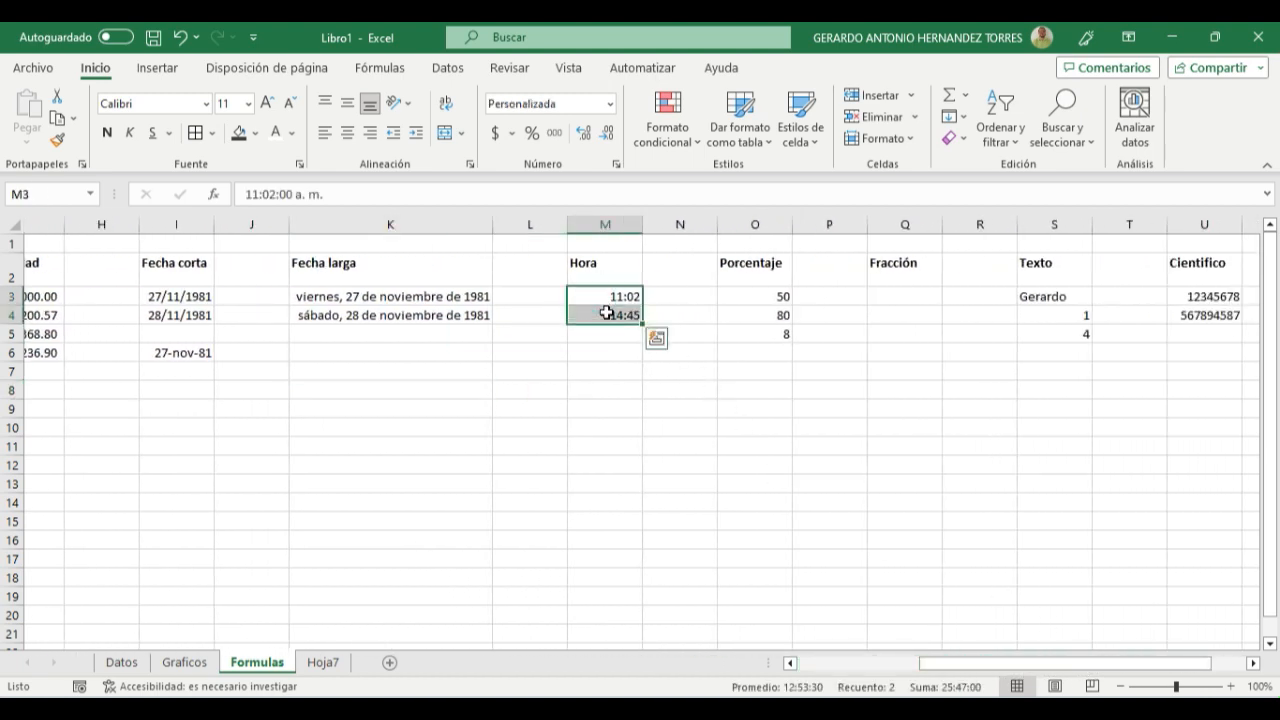
left_click(607, 110)
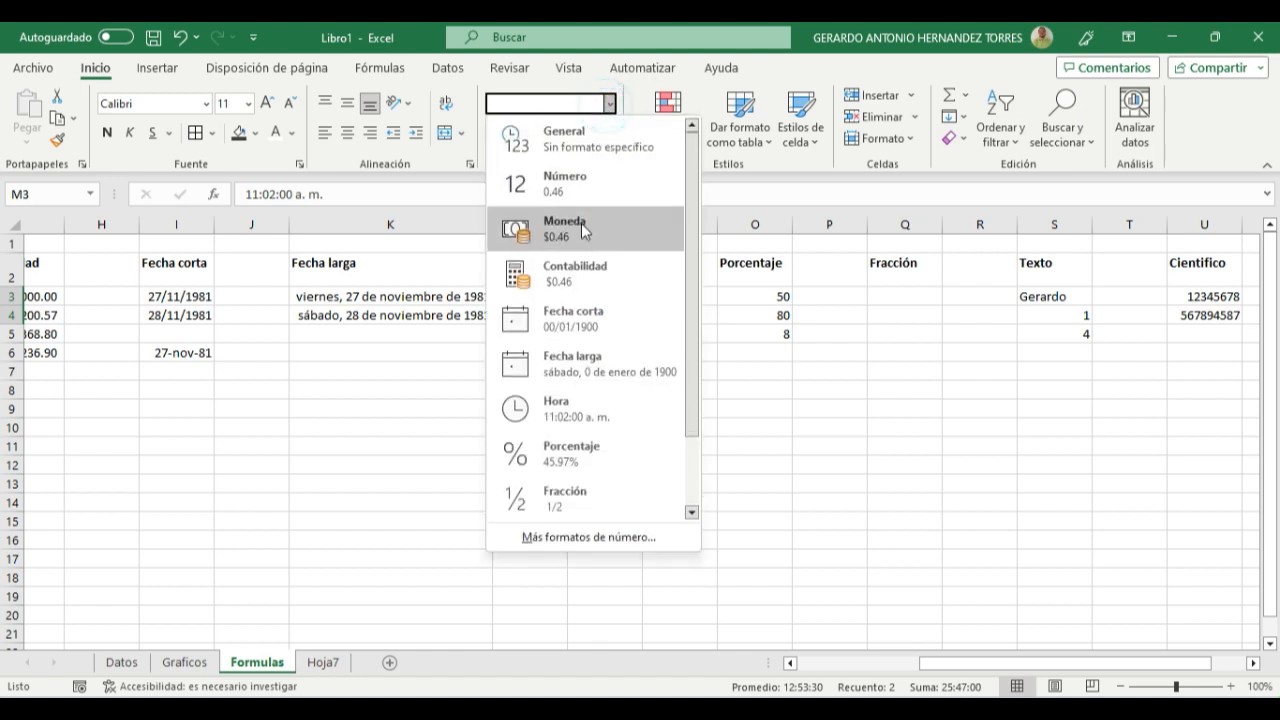
left_click(580, 420)
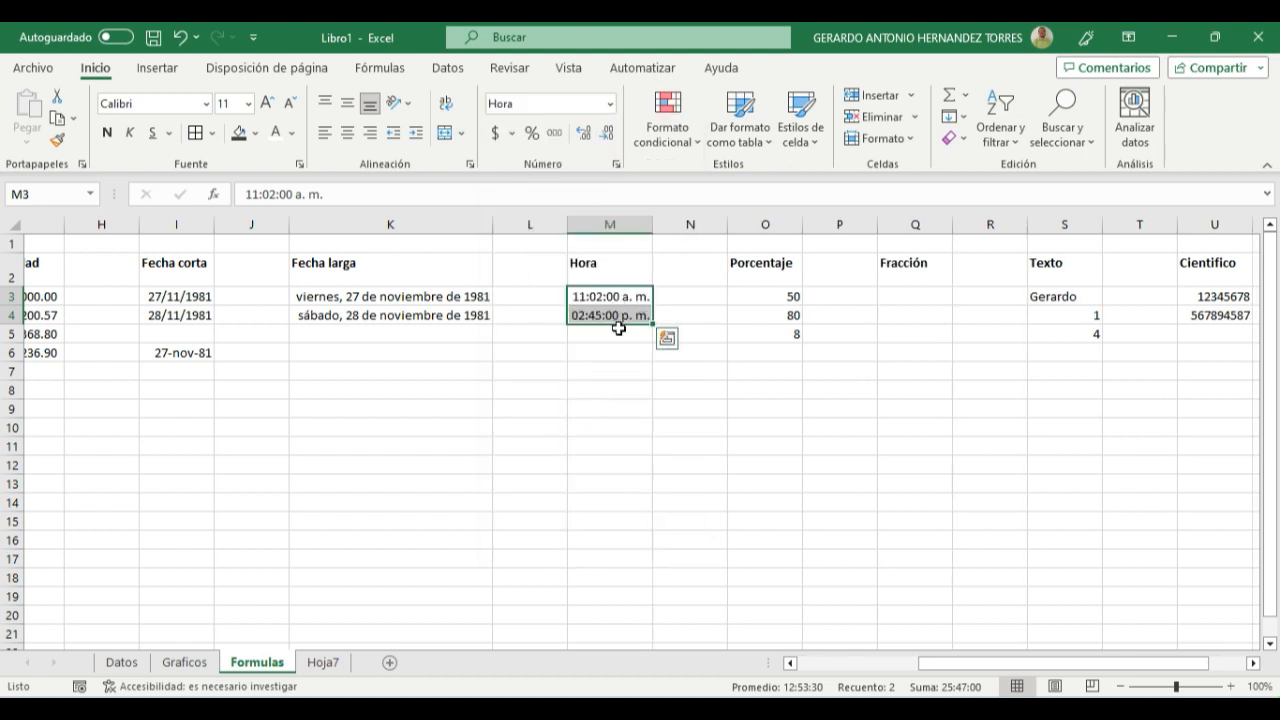
left_click(620, 358)
left_click_drag(594, 300, 600, 318)
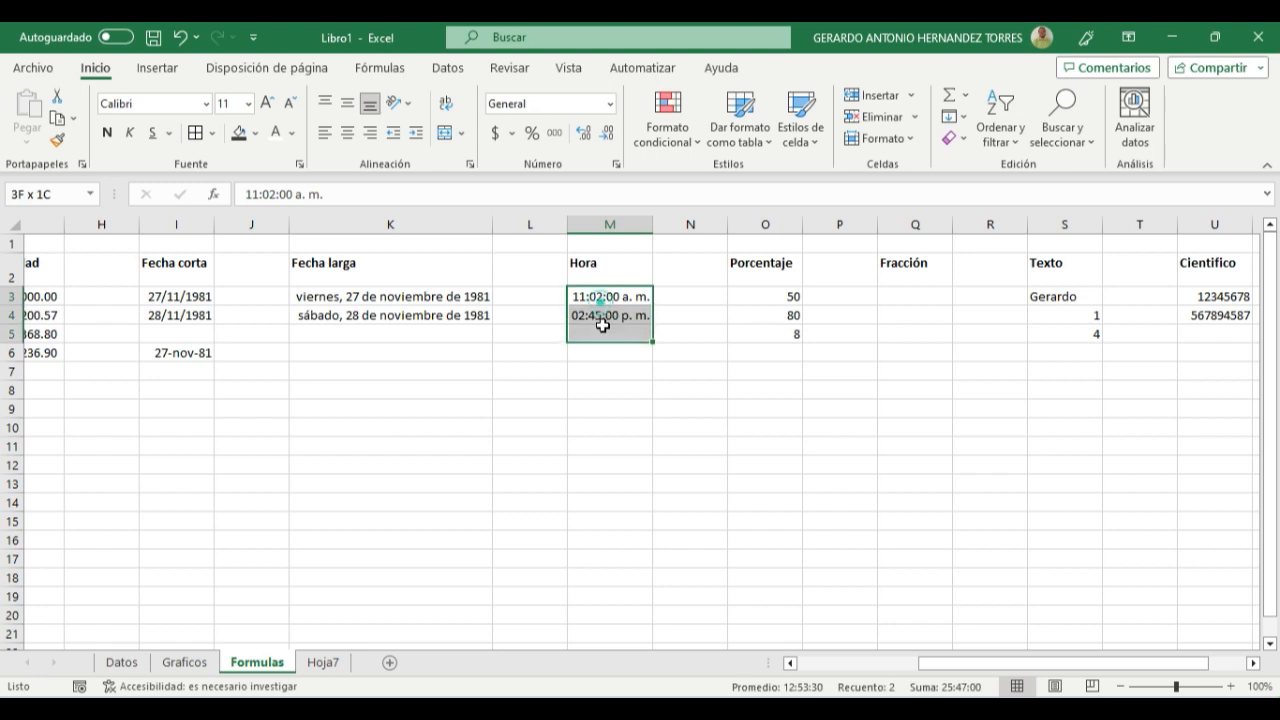
left_click(614, 389)
left_click(600, 334)
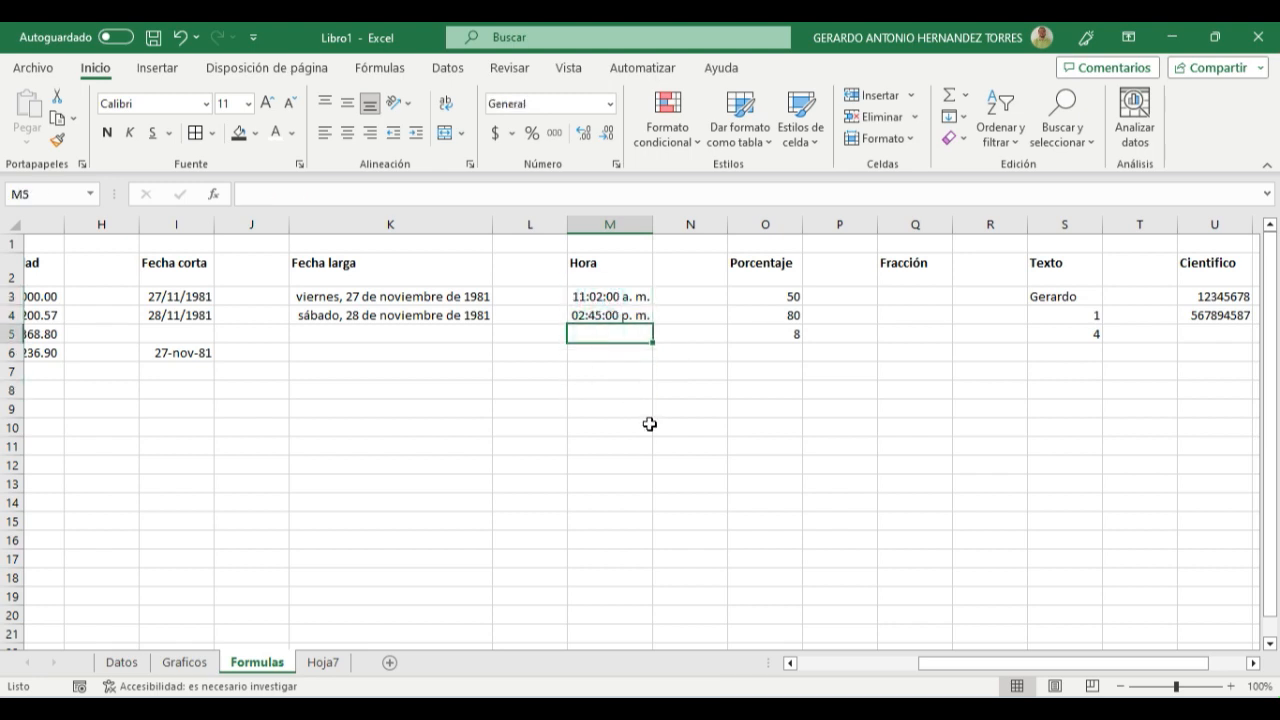
- Replace the time in cell M4 of the Hora column with 15:50:25
left_click(620, 320)
type("104")
key("BackSpace")
key("BackSpace")
type("5:")
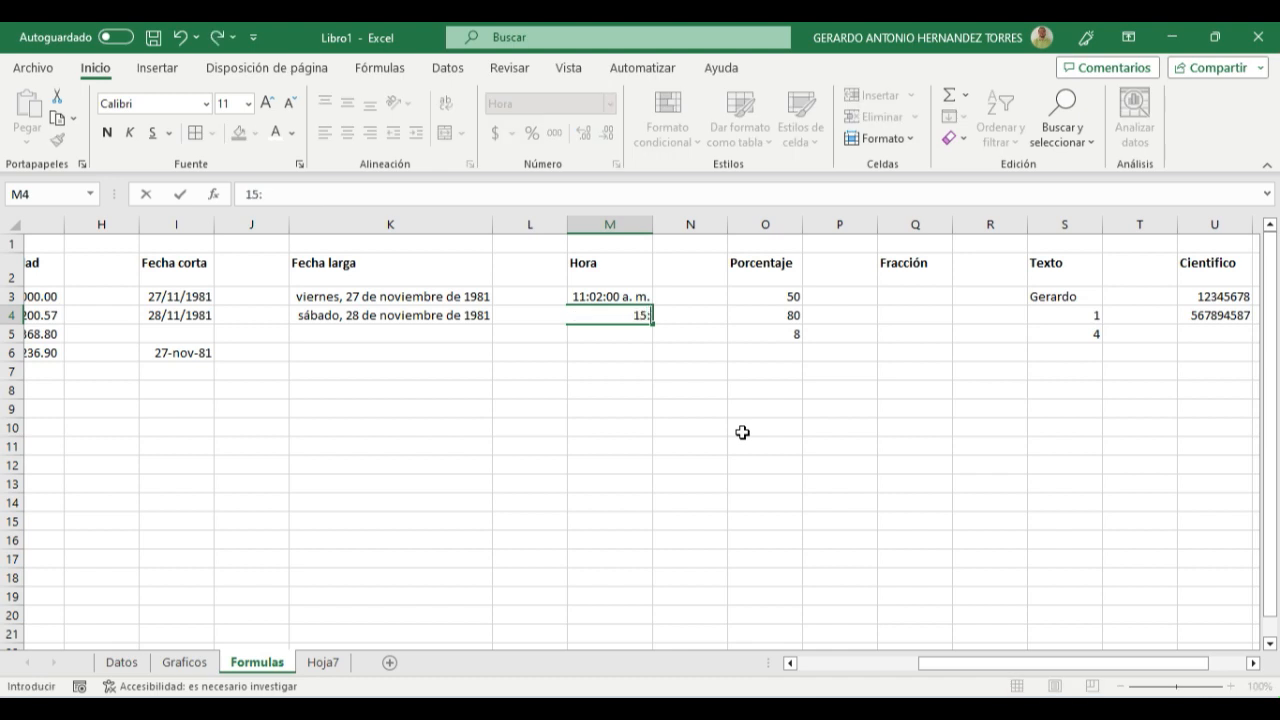
type("50")
type(":25")
key("Return")
key("Up")
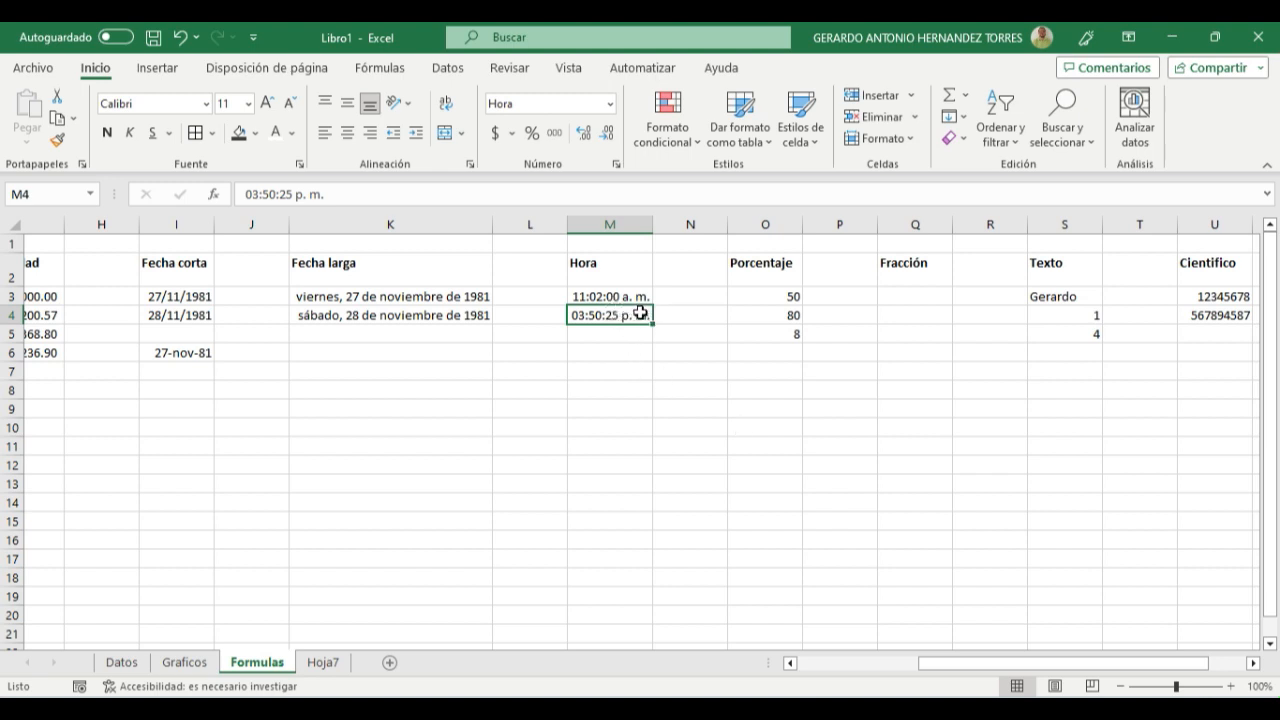
left_click(620, 368)
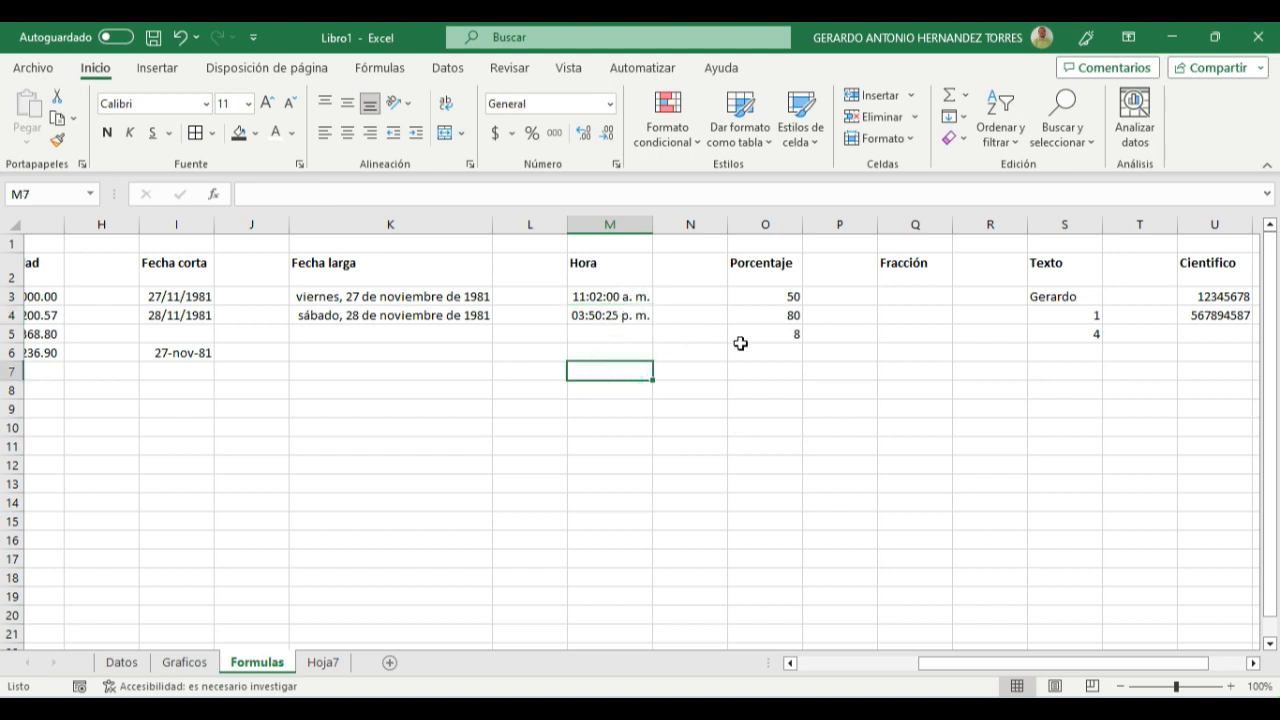
- Apply the Porcentaje format to the values in cells O3:O5
left_click_drag(755, 296, 763, 337)
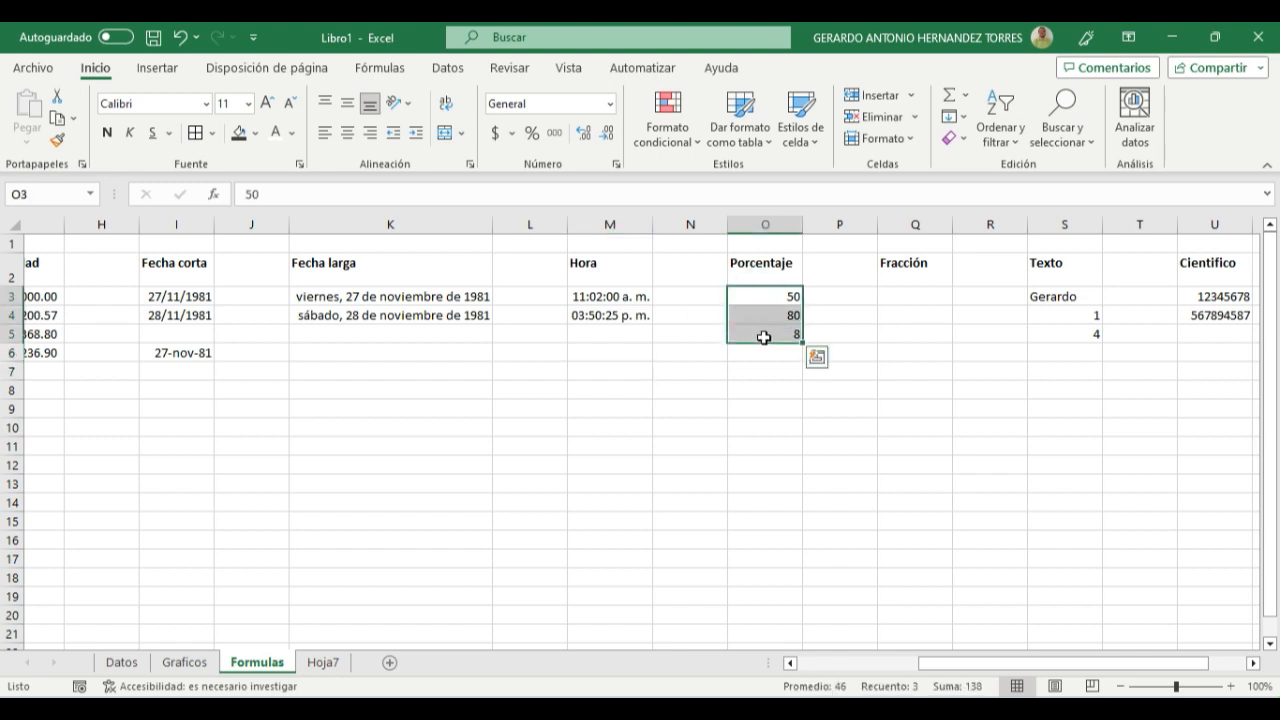
left_click(611, 106)
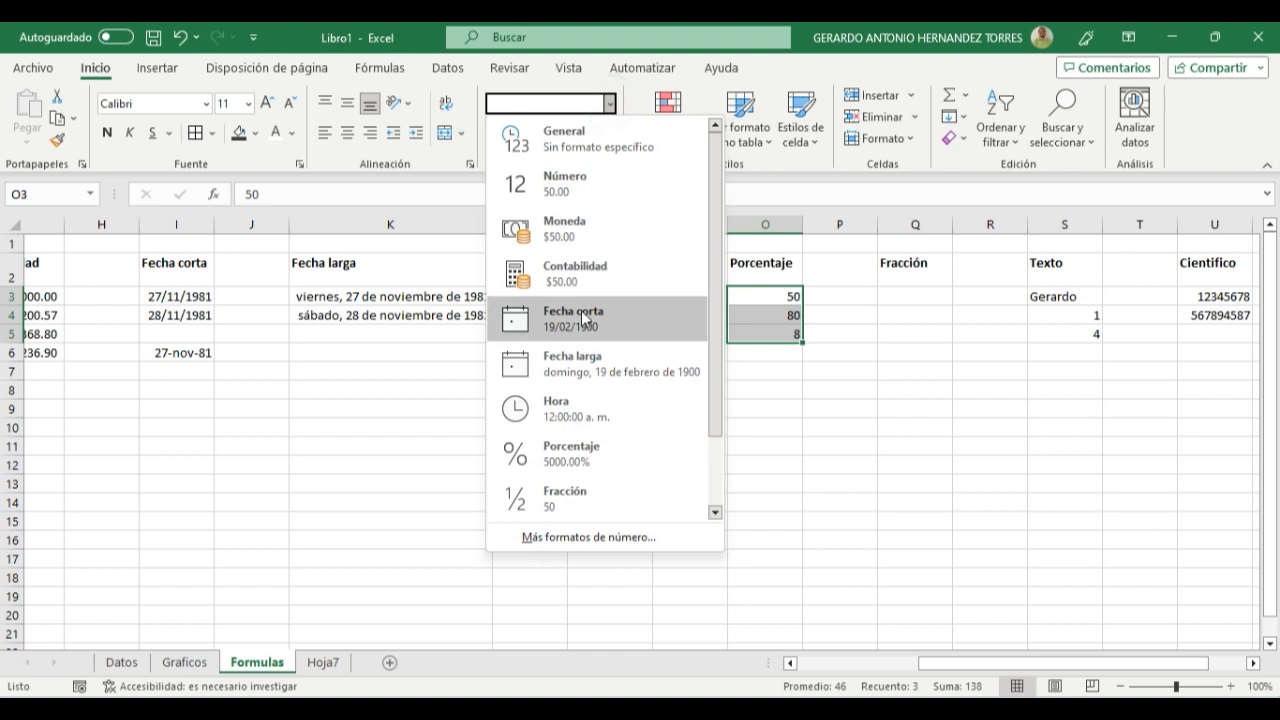
scroll(570, 395, "down", 2)
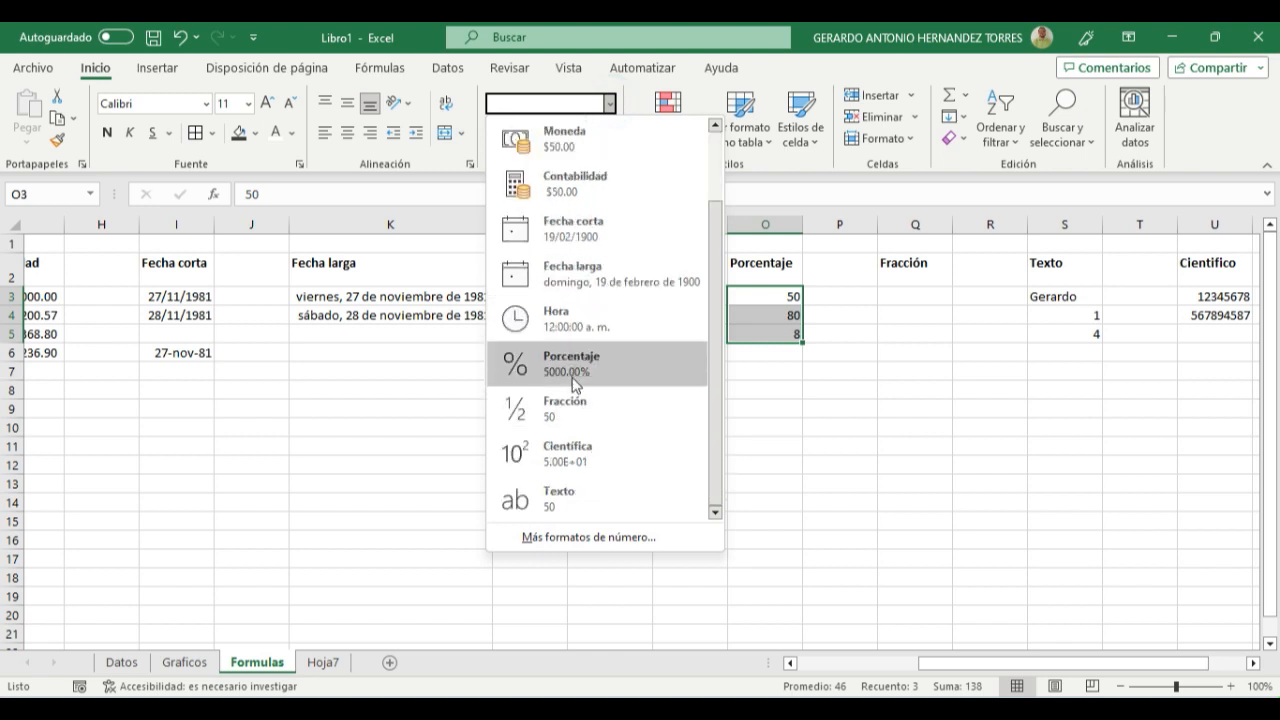
left_click(575, 385)
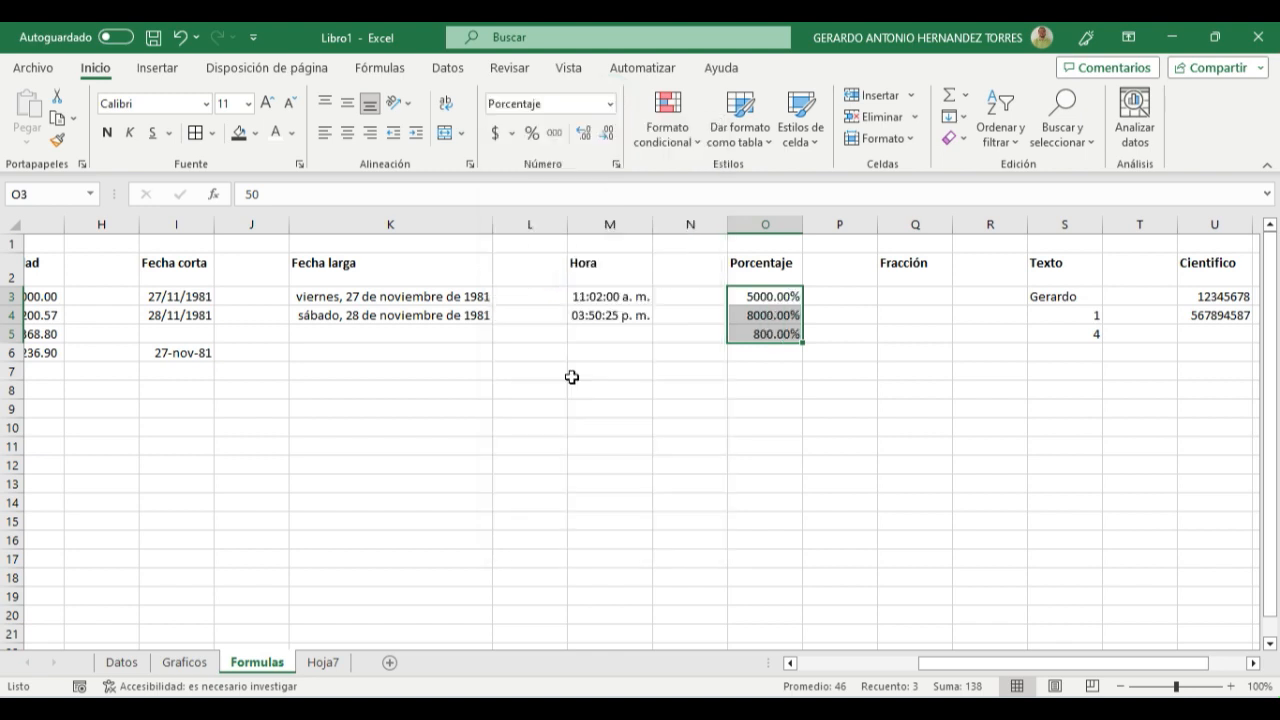
- Enter .2 in cell O6 and .5 in cell O7 below the existing percentages
left_click(763, 352)
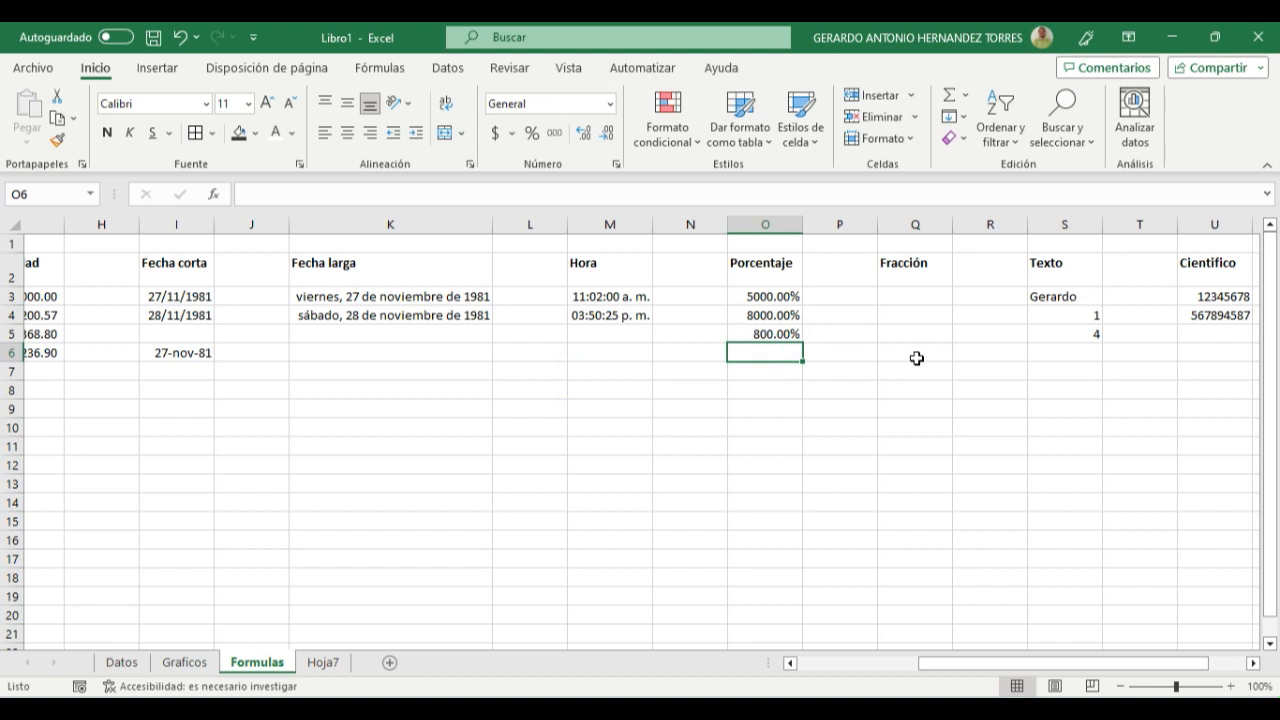
type(".2")
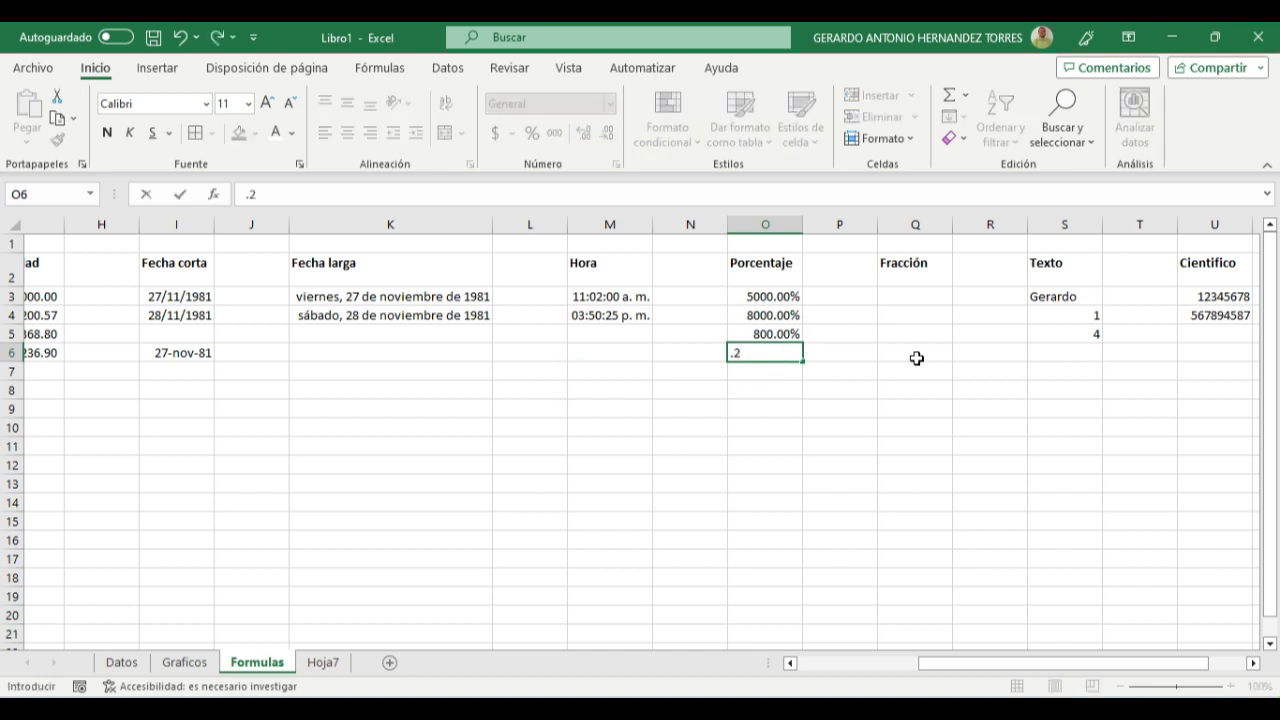
key("Return")
type(".5")
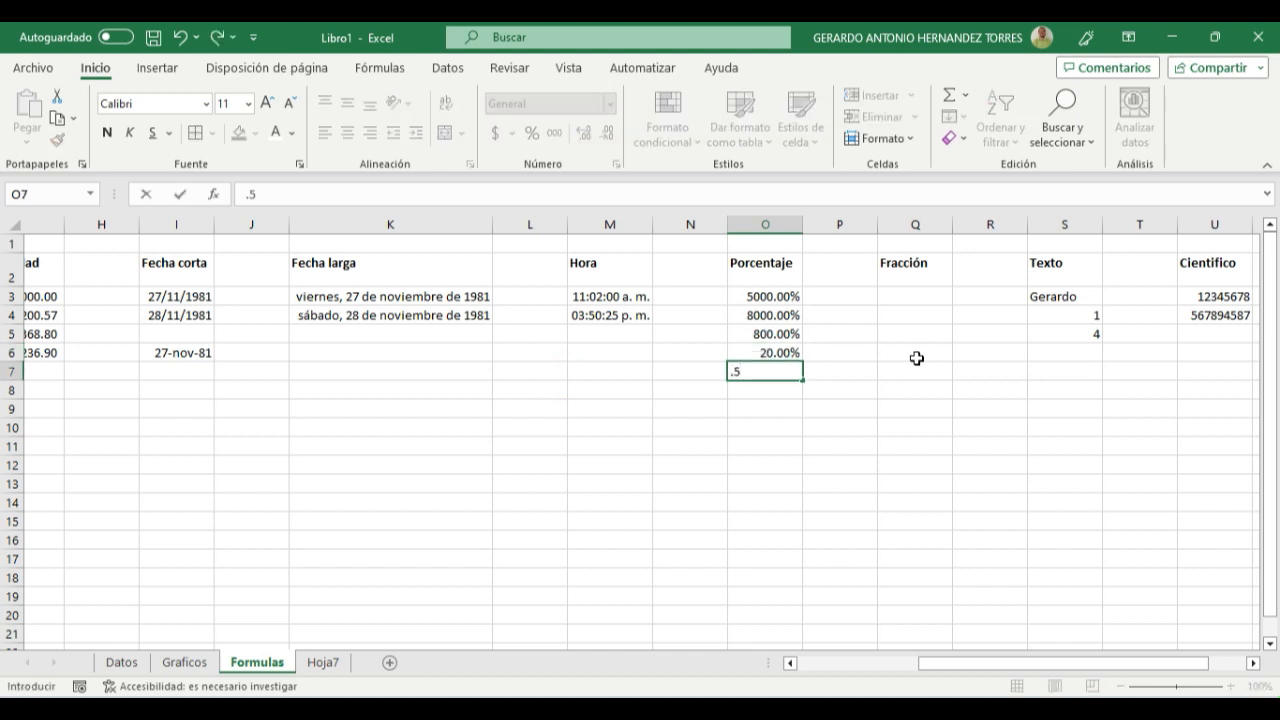
key("Return")
left_click_drag(743, 350, 748, 372)
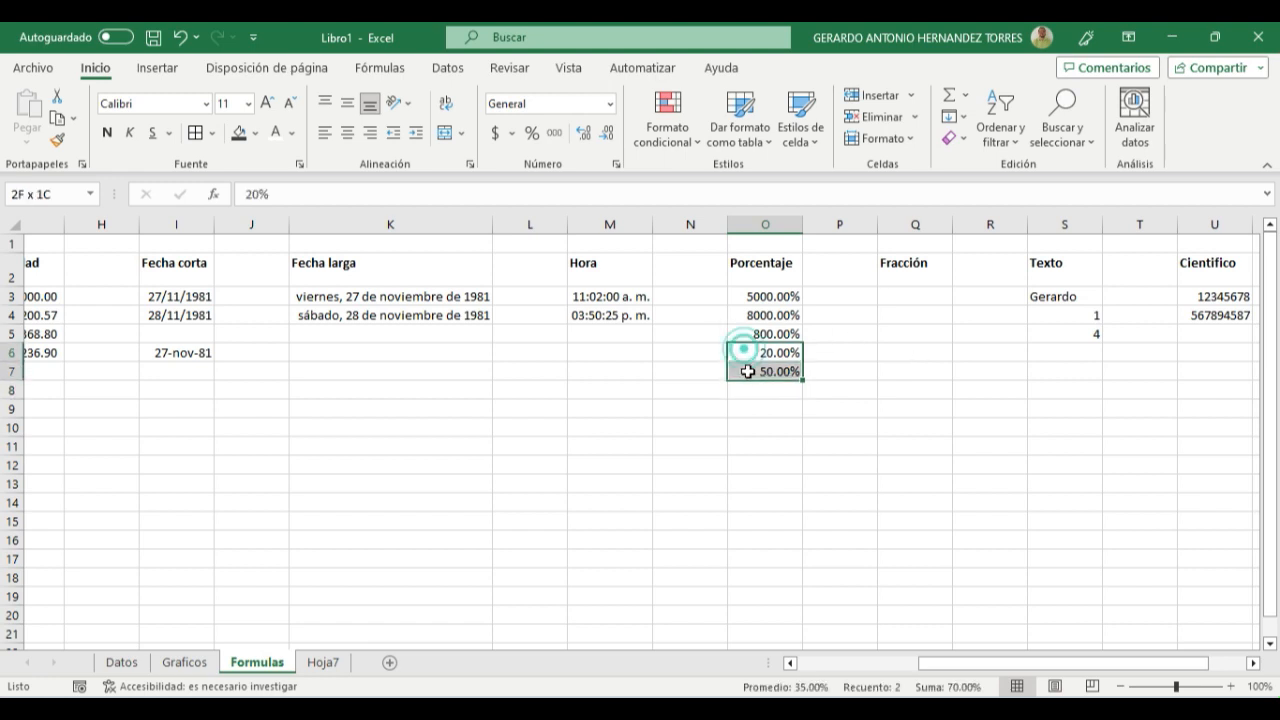
left_click(743, 430)
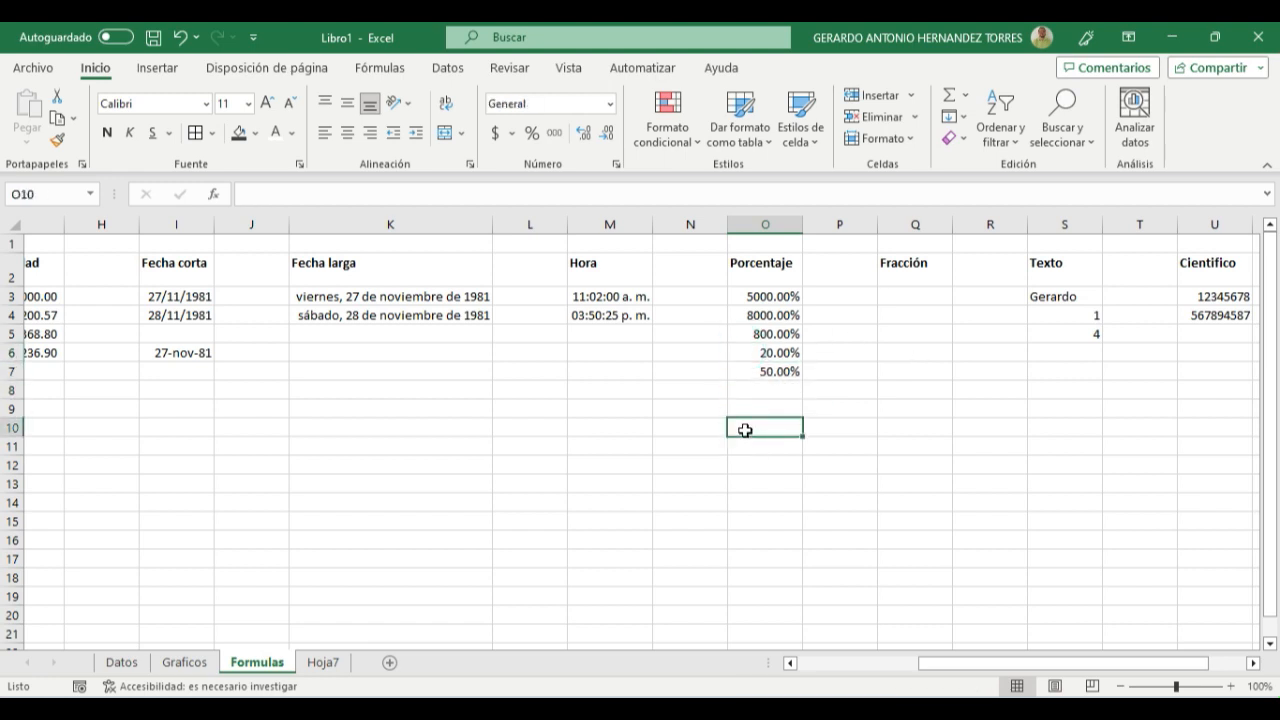
left_click(744, 284)
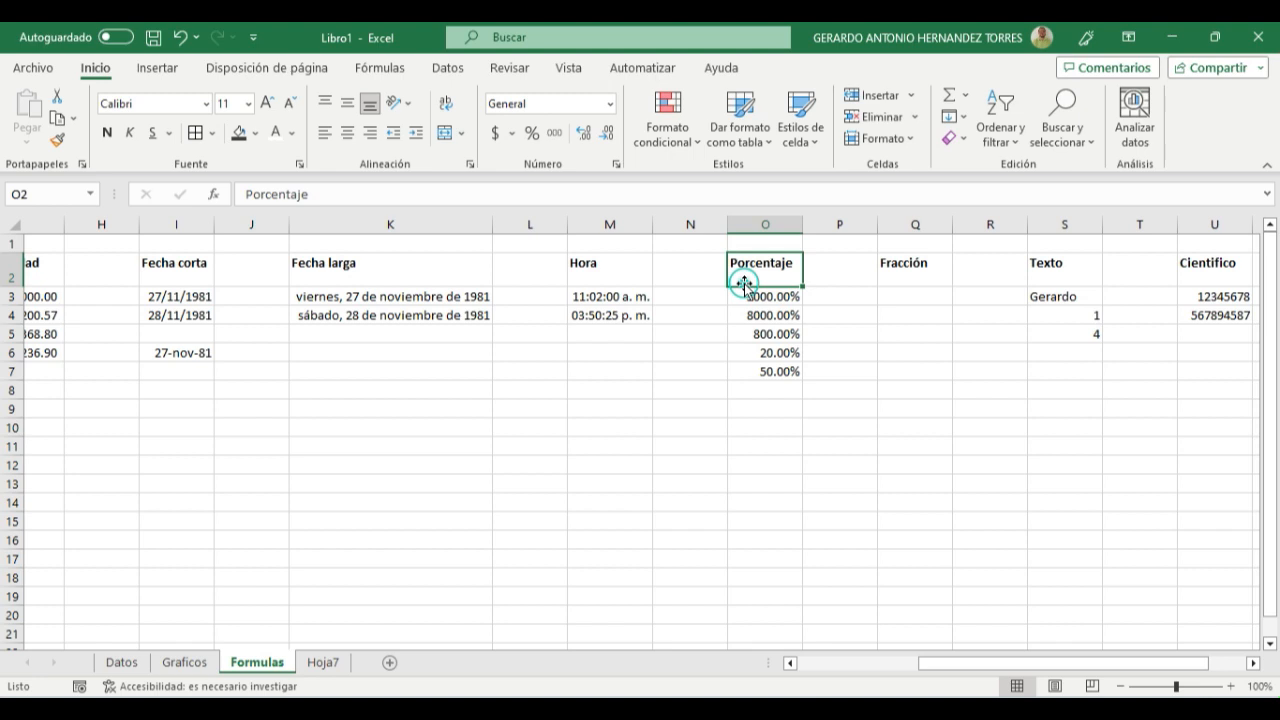
left_click_drag(747, 292, 758, 372)
left_click(757, 449)
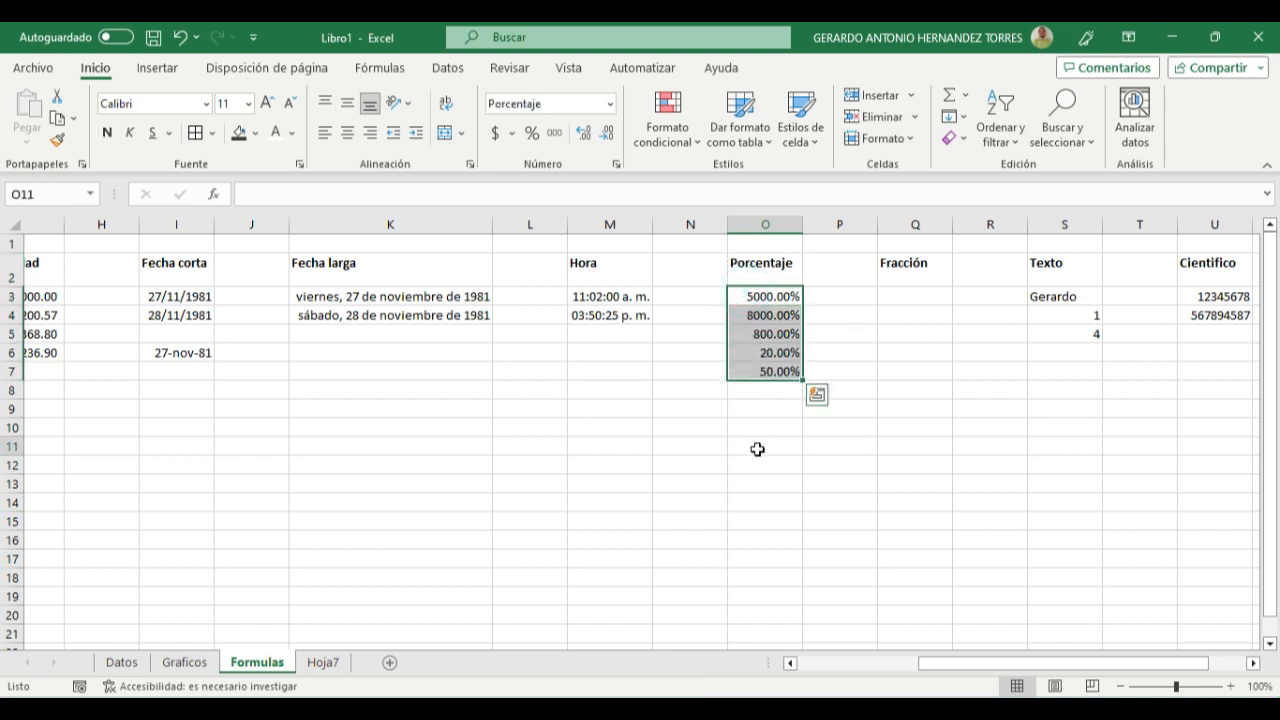
- Enter 1/4 in cell Q3 and 2/5 in cell Q4 under the Fracción heading
left_click(891, 296)
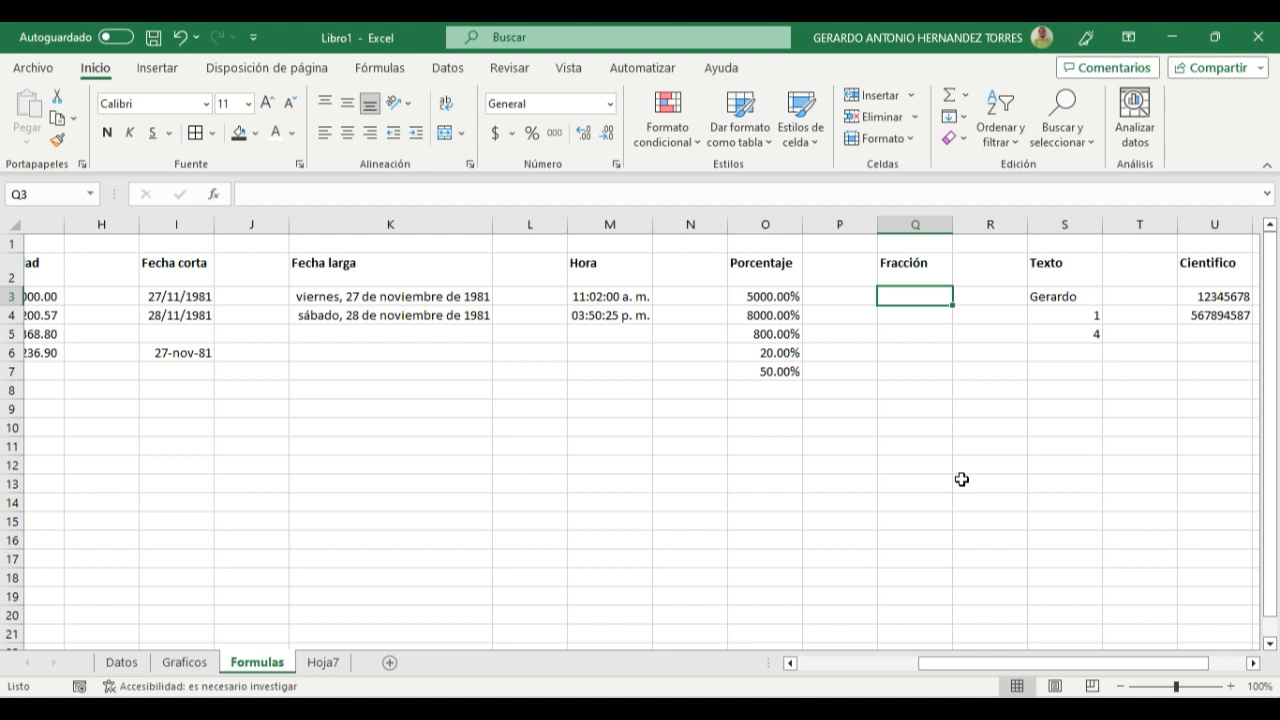
type("1/")
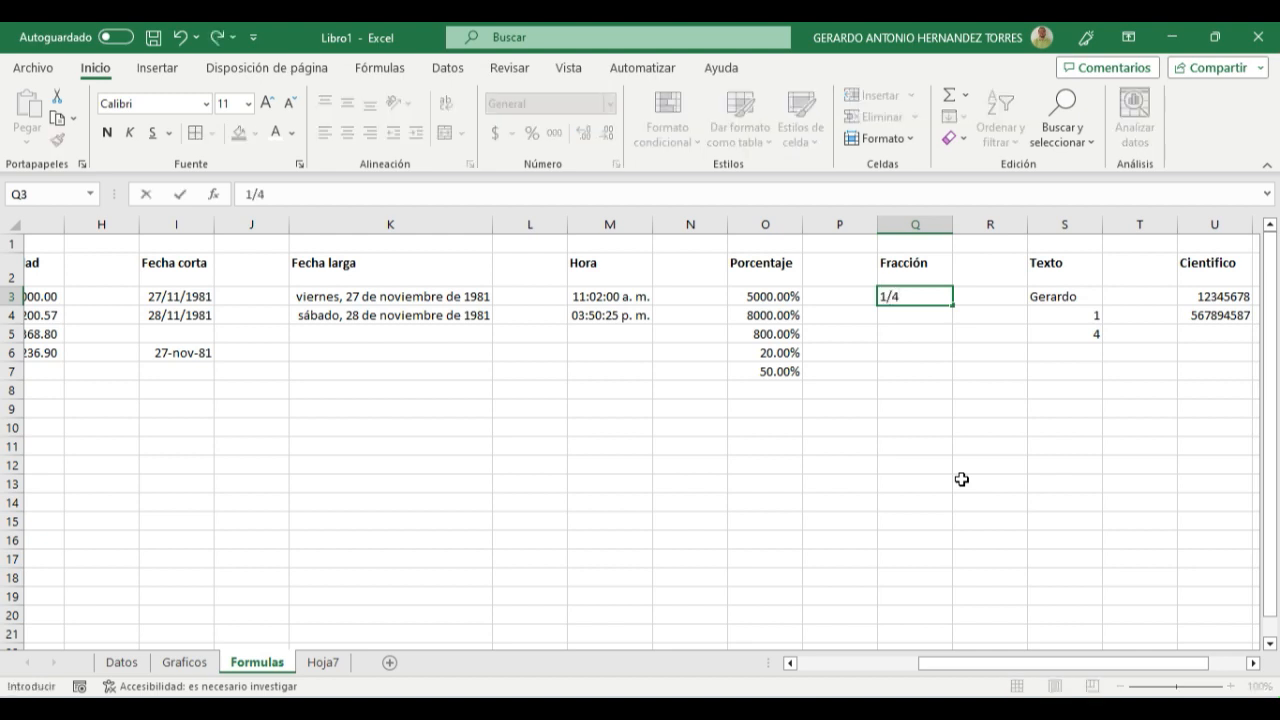
type("4")
key("Return")
type("2")
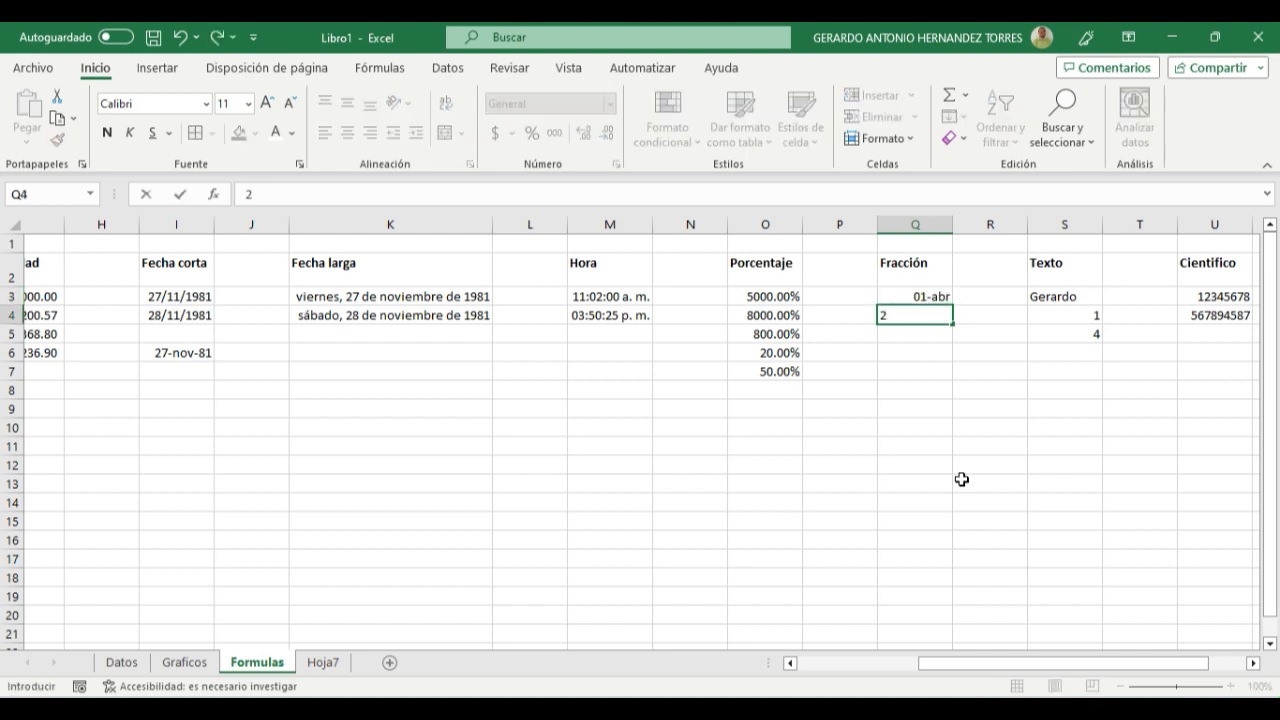
key("Return")
key("Up")
key("Up")
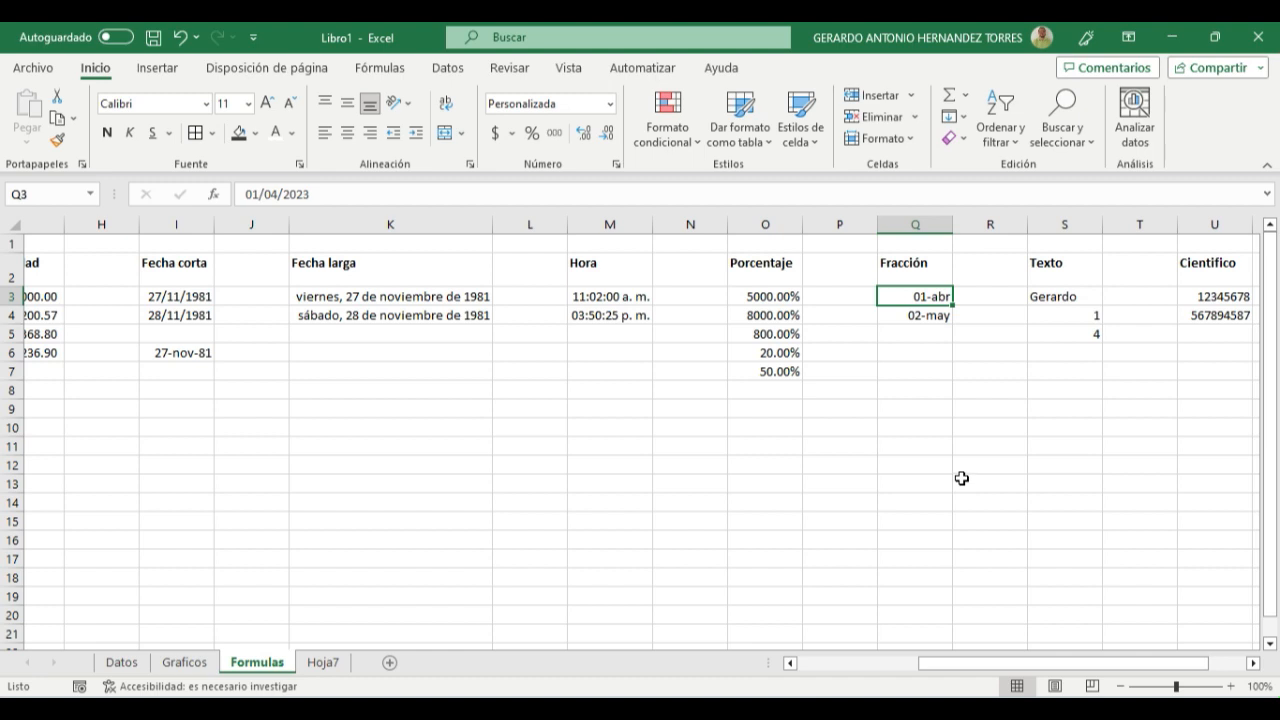
- Apply the Fracción format to the two entries in cells Q3:Q4
left_click(915, 446)
left_click_drag(915, 296, 916, 315)
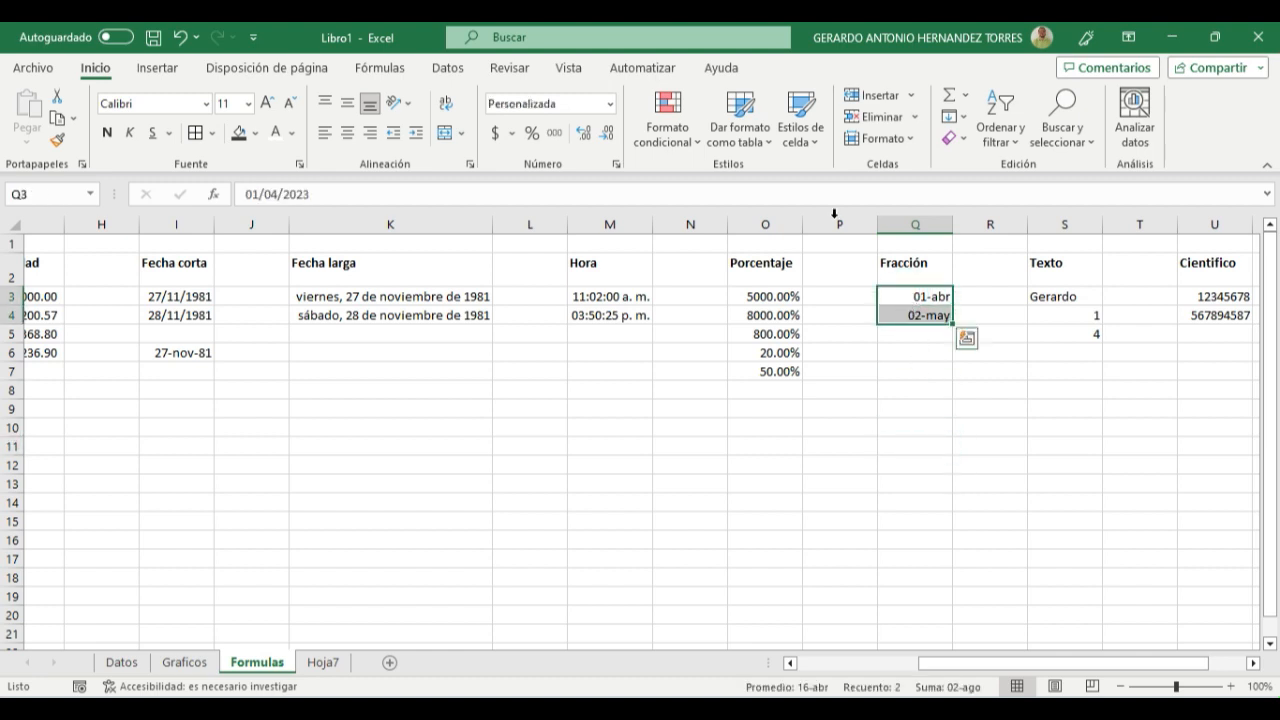
left_click(609, 104)
scroll(604, 376, "down", 1)
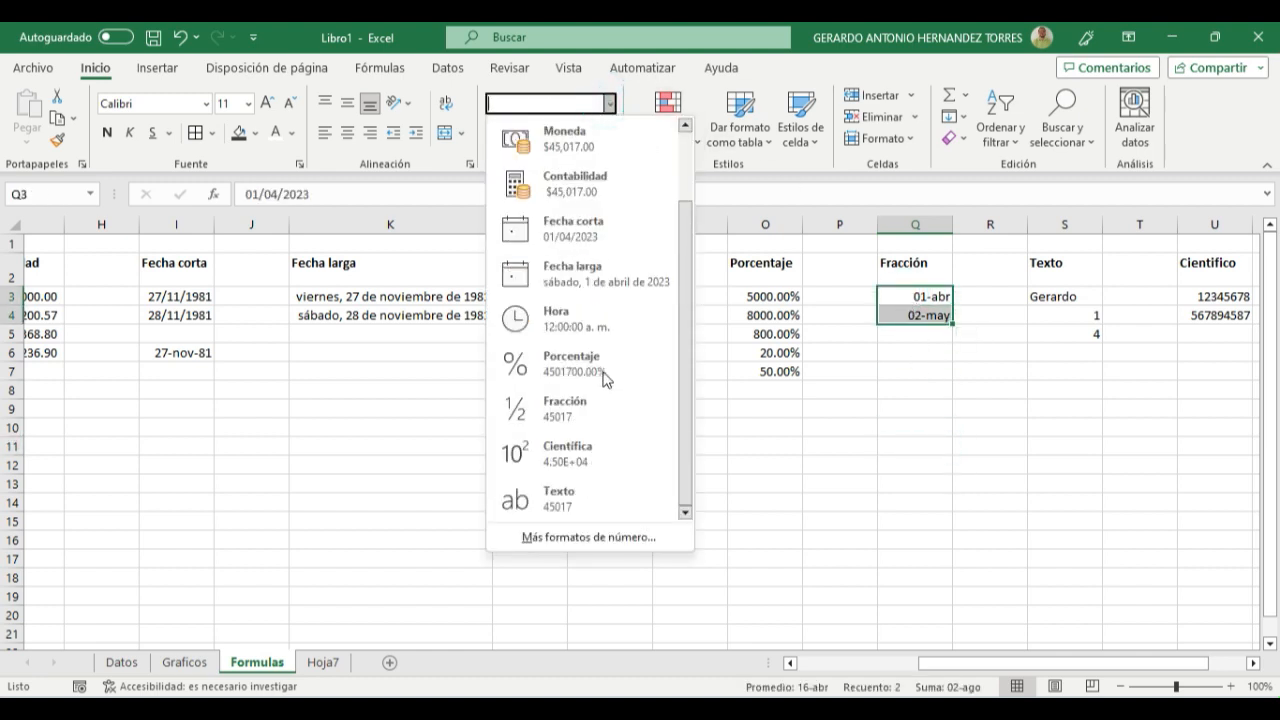
left_click(560, 406)
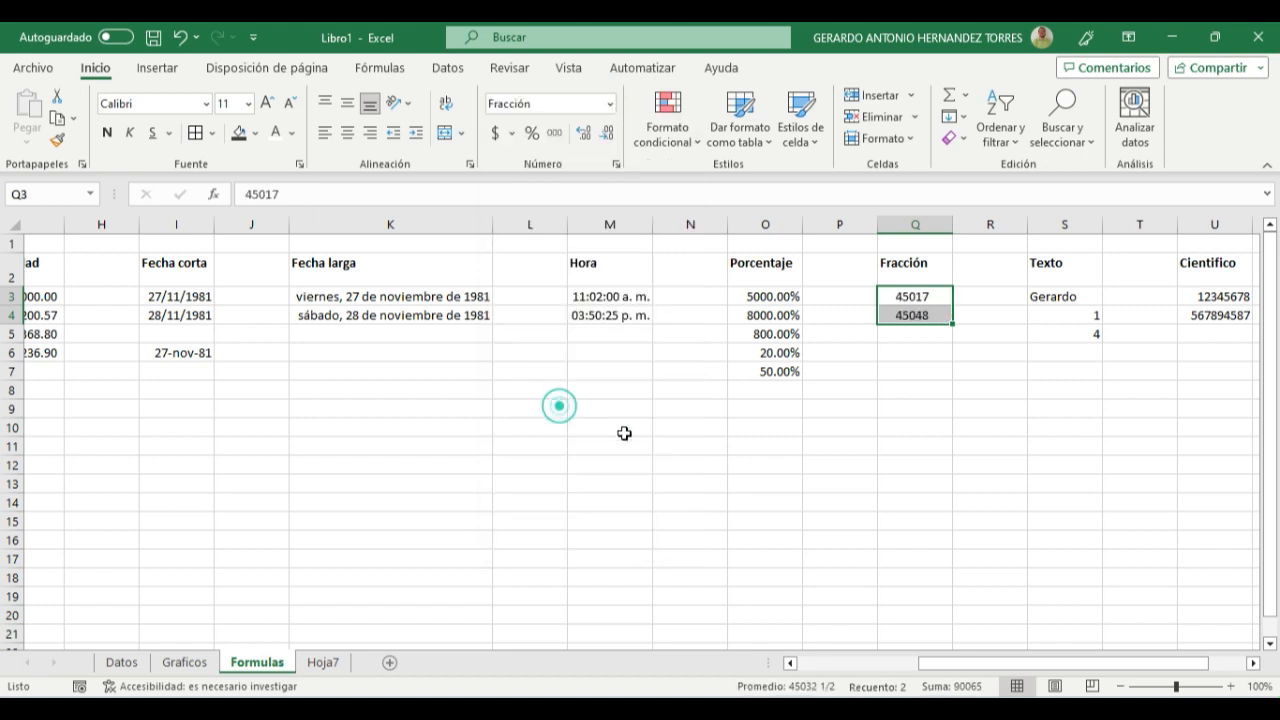
left_click(884, 442)
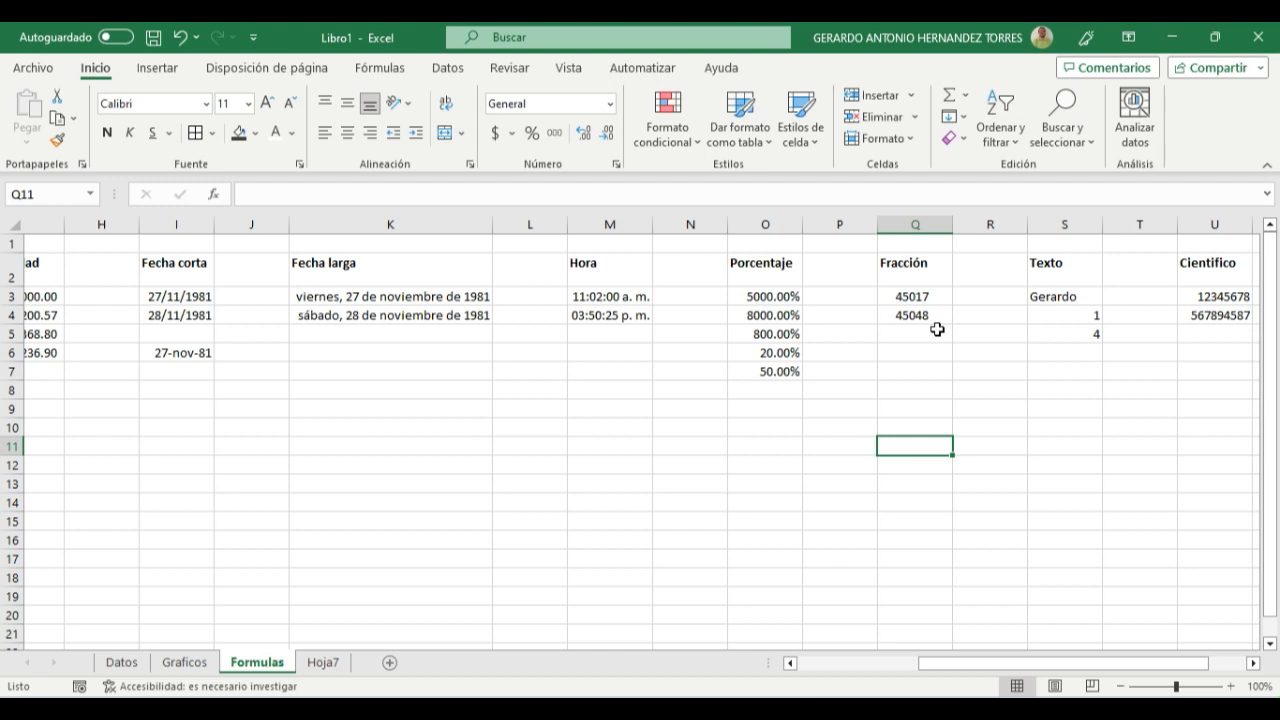
left_click(925, 294)
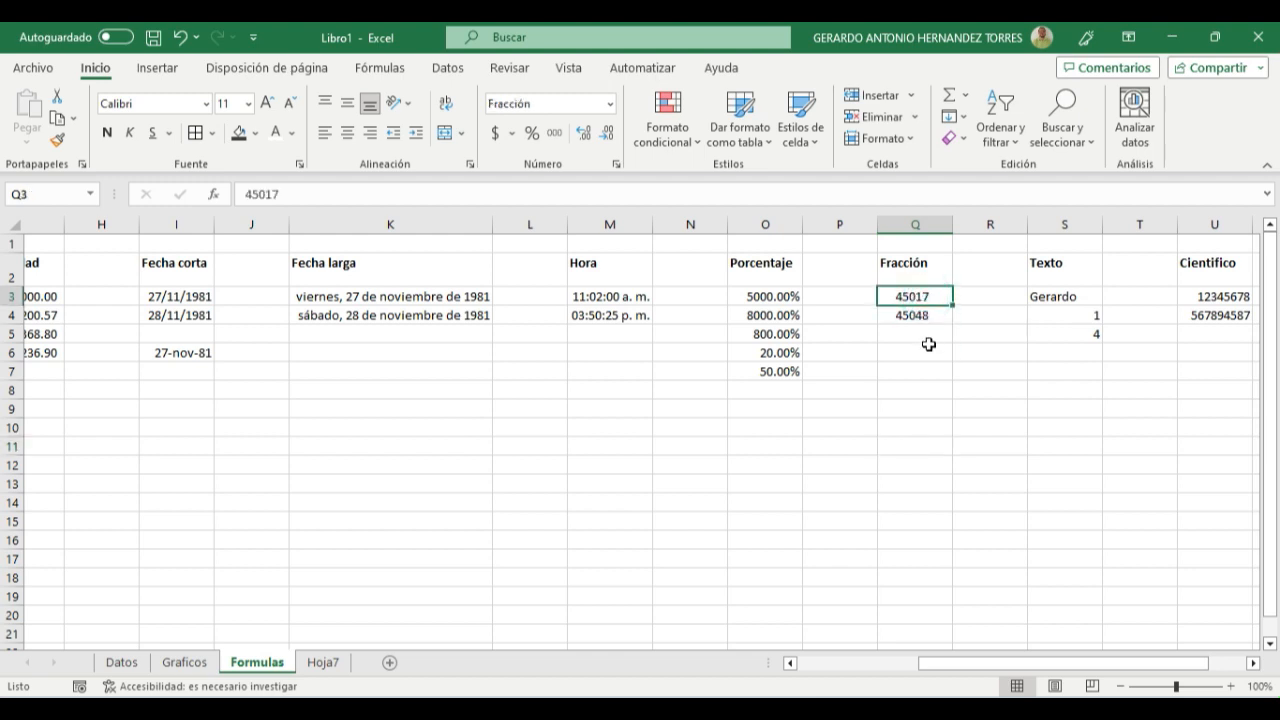
left_click(929, 344)
- Clear the contents of cells Q3:Q4 in the Fracción column
left_click(916, 299)
left_click_drag(916, 300, 920, 317)
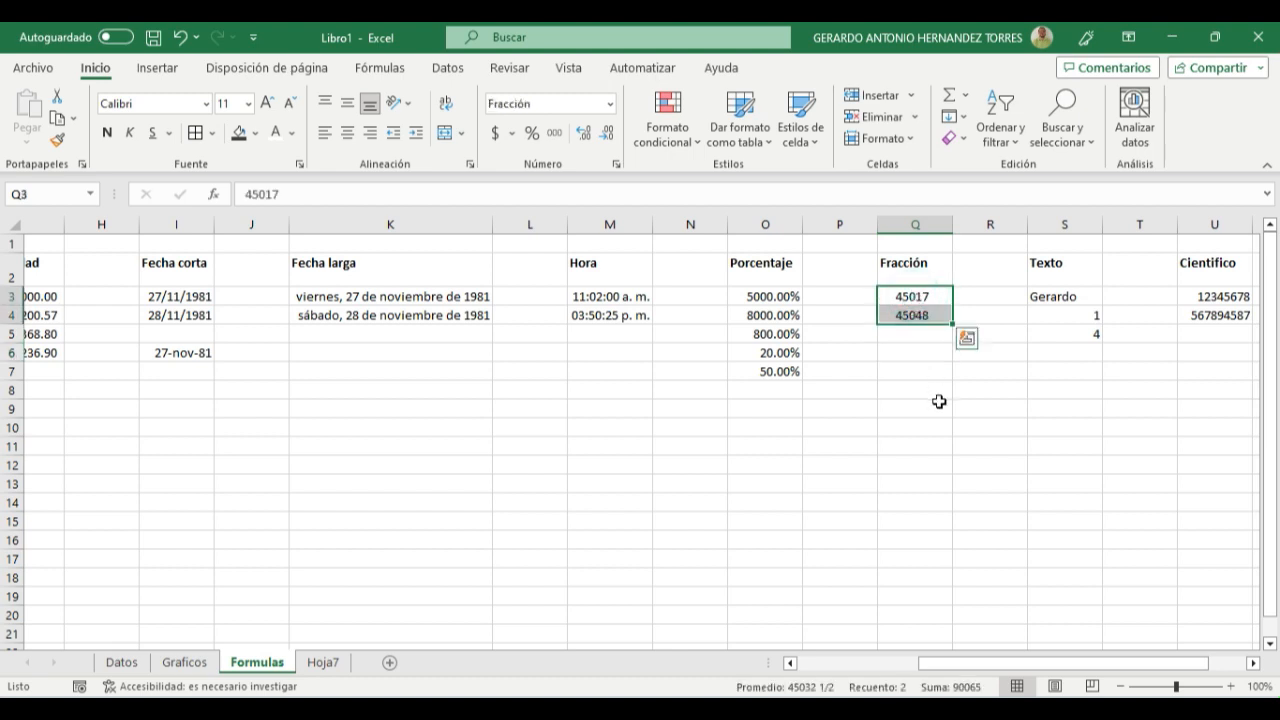
key("Delete")
key("Up")
key("Down")
- Apply the Fracción number format to the empty cells Q3:Q6 under the Fracción heading
left_click_drag(932, 293, 937, 348)
left_click(610, 103)
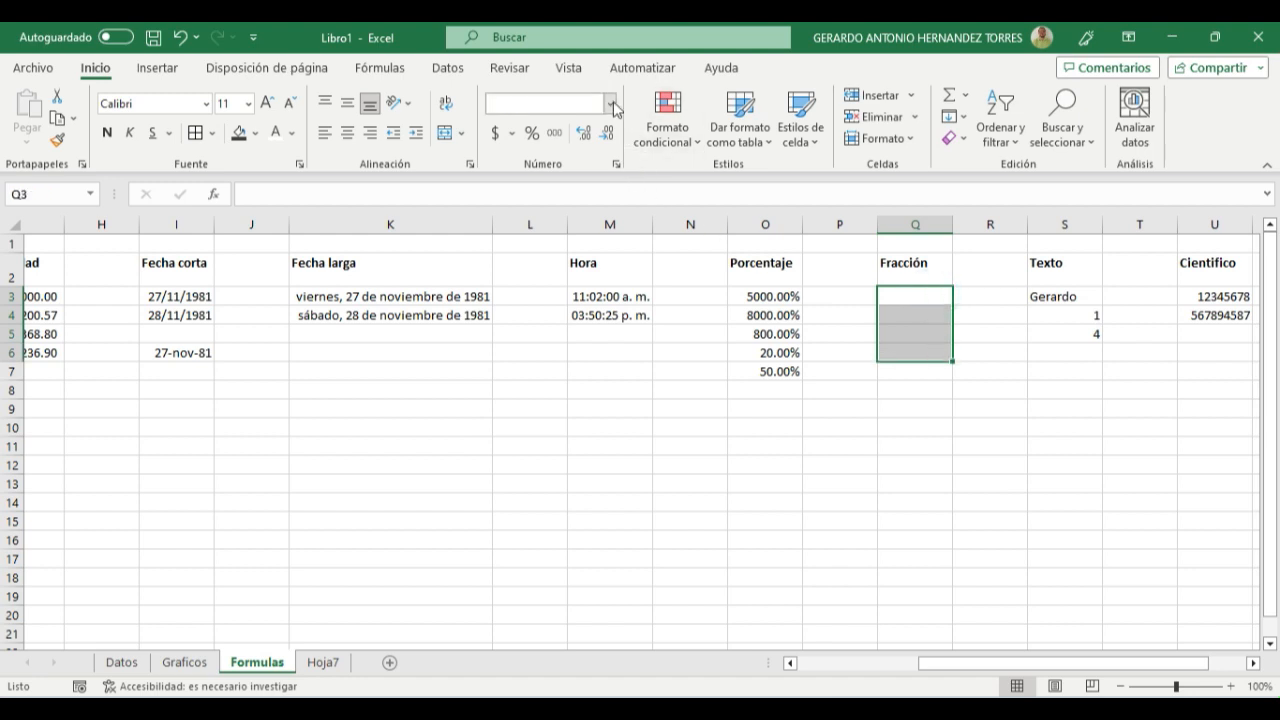
scroll(578, 400, "down", 2)
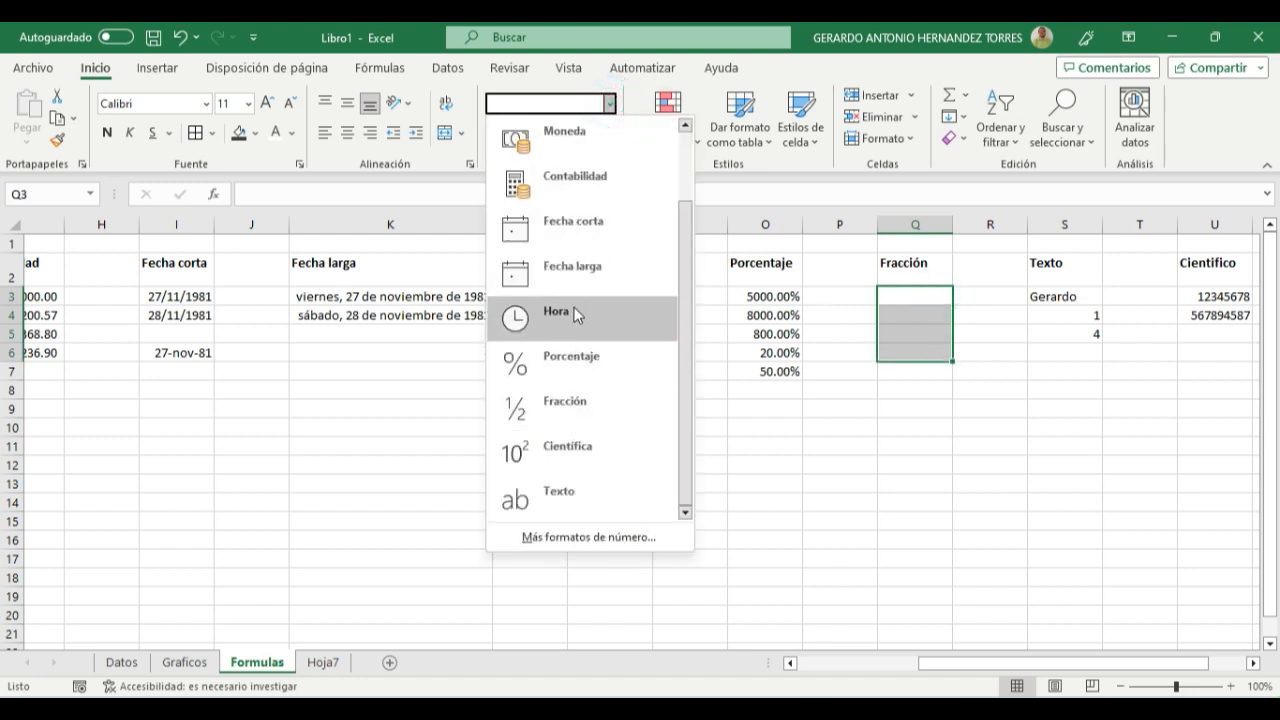
left_click(568, 404)
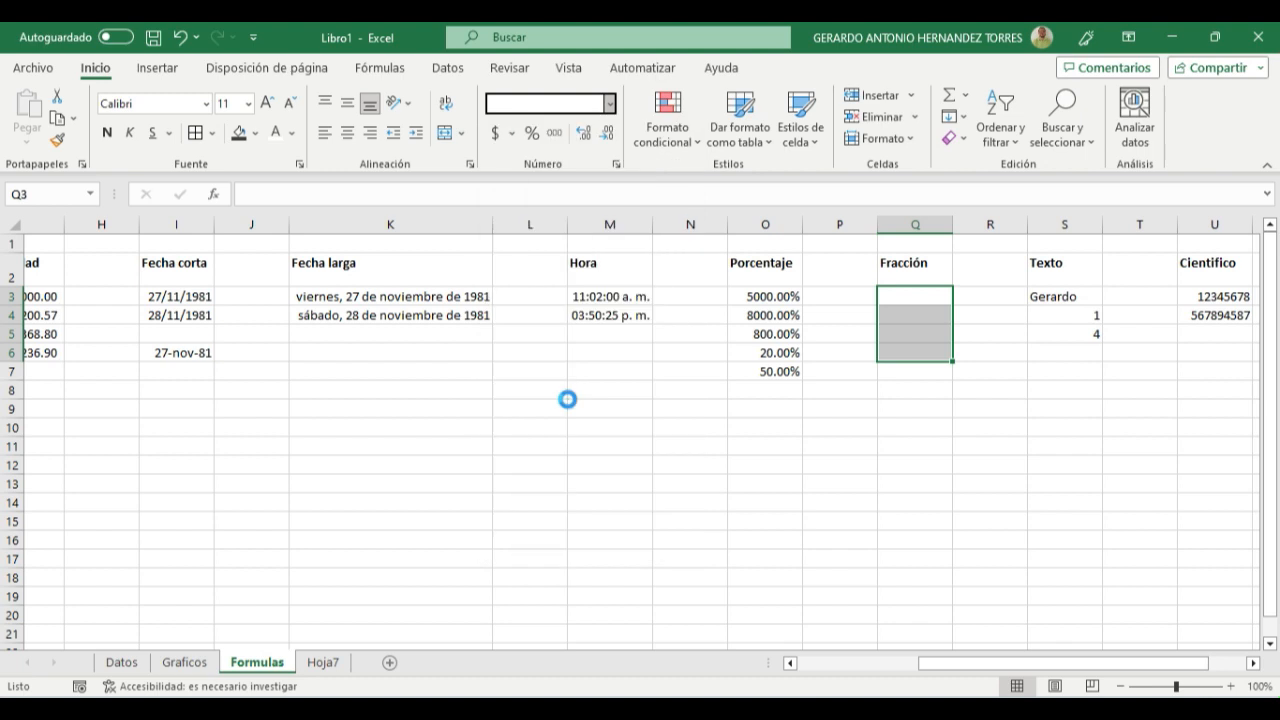
left_click(894, 372)
- Enter 1/4 in cell Q3, 2/5 in Q4 and 3/2 in Q5 under the Fracción heading
left_click(905, 295)
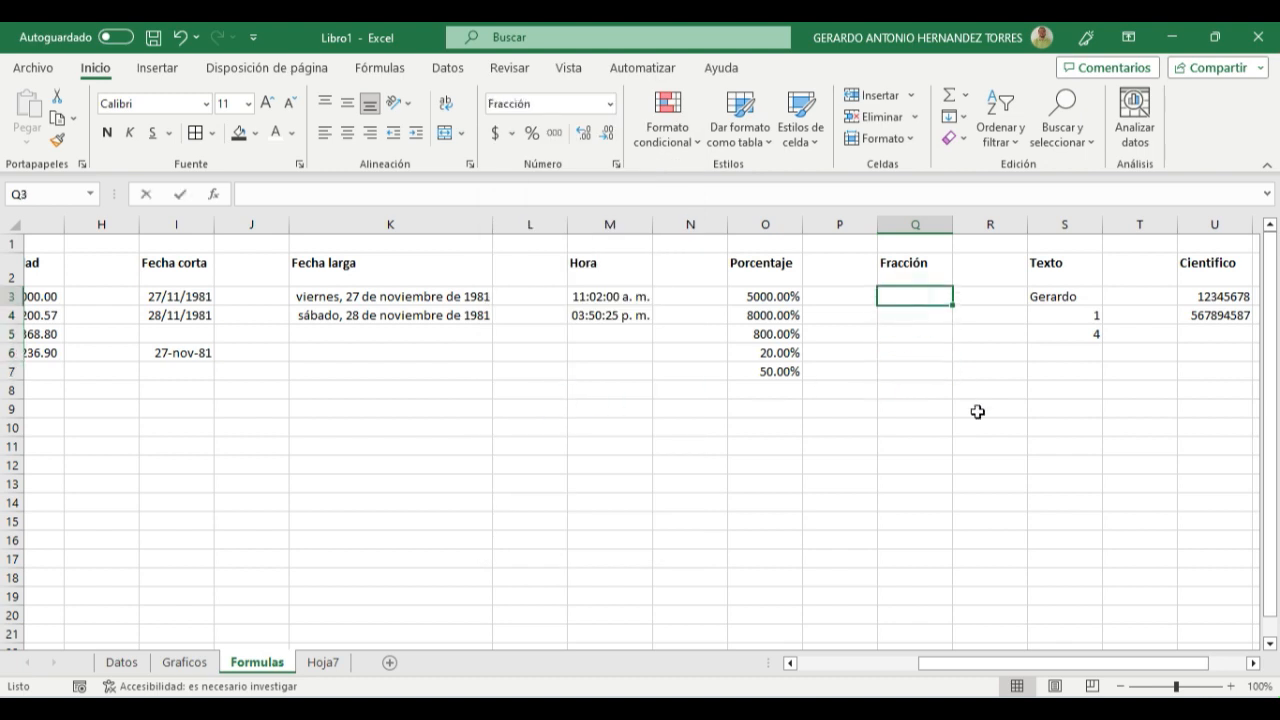
type("1/4")
key("Return")
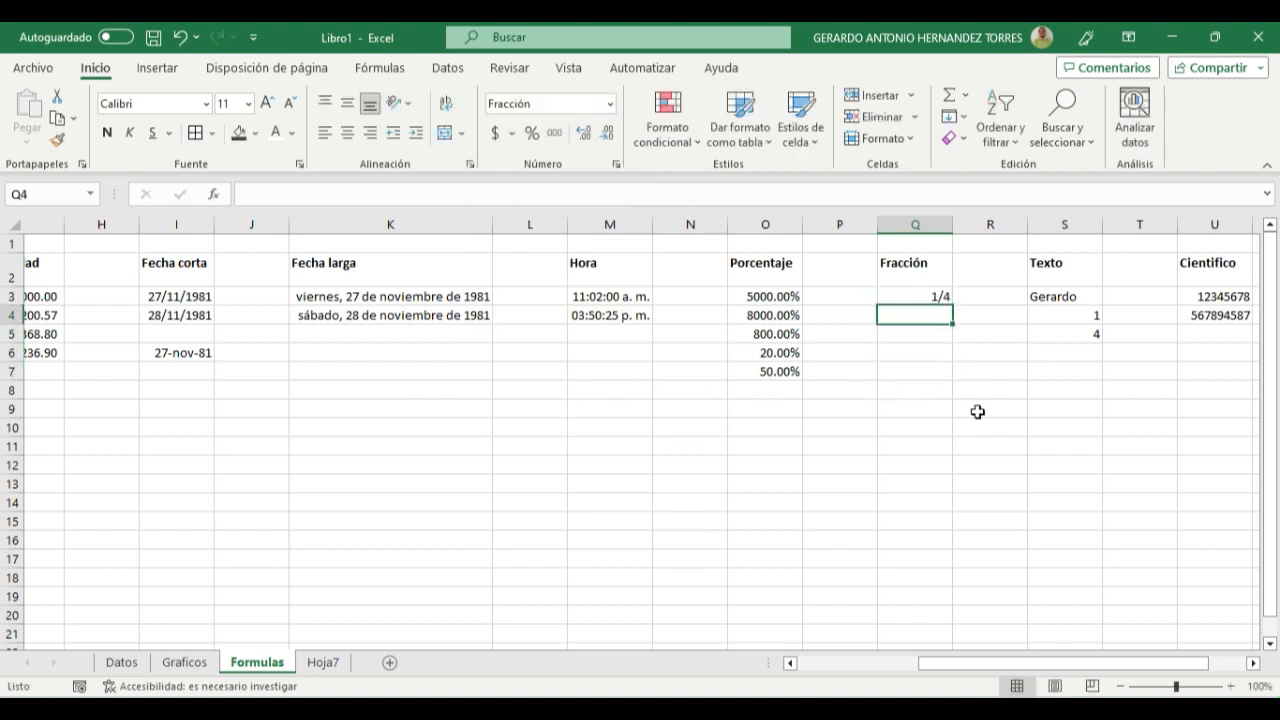
type("2")
key("Return")
type("3/2")
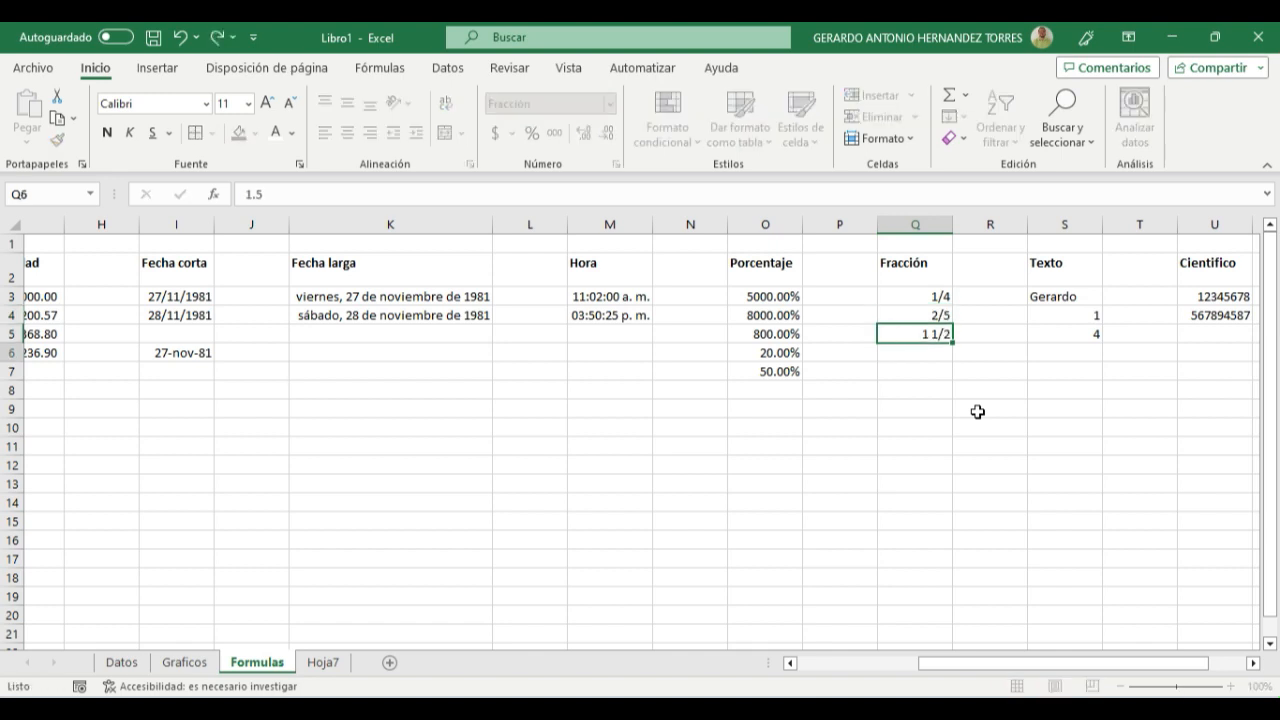
key("Return")
key("Up")
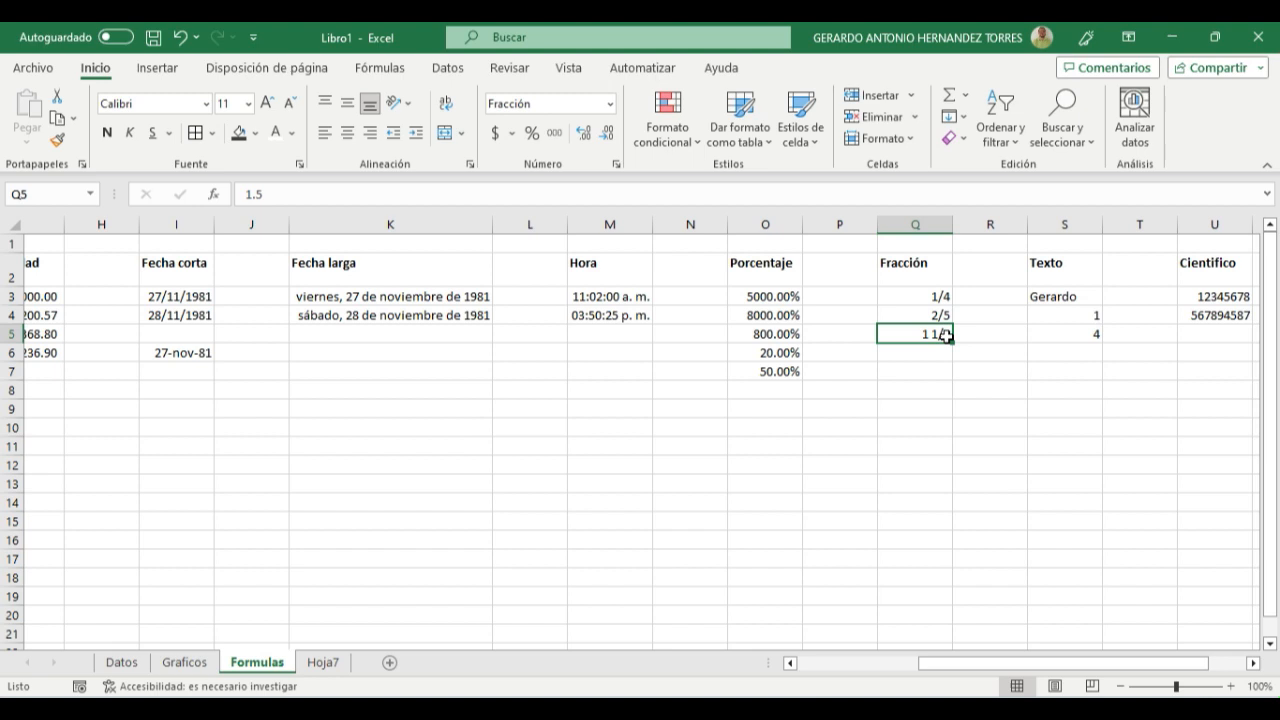
- Apply the Texto number format to the entries in cells S3:S5 of the Texto column
left_click(1060, 292)
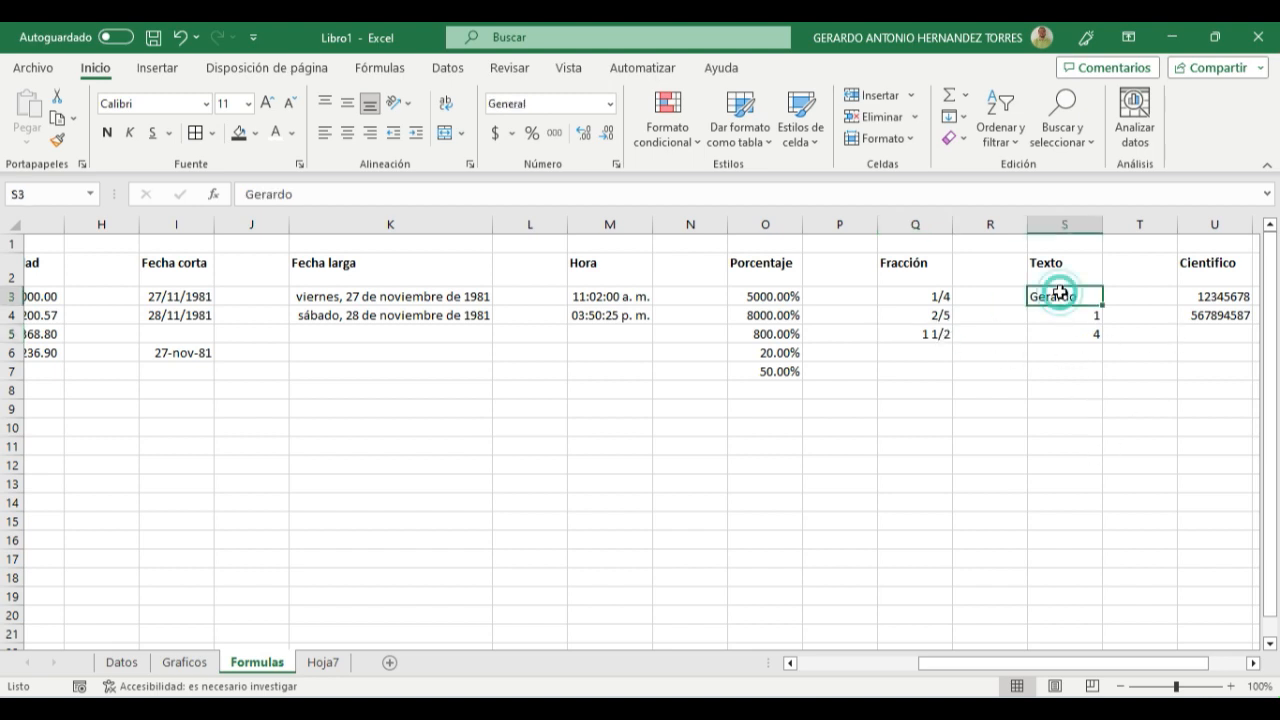
left_click_drag(1060, 292, 1064, 334)
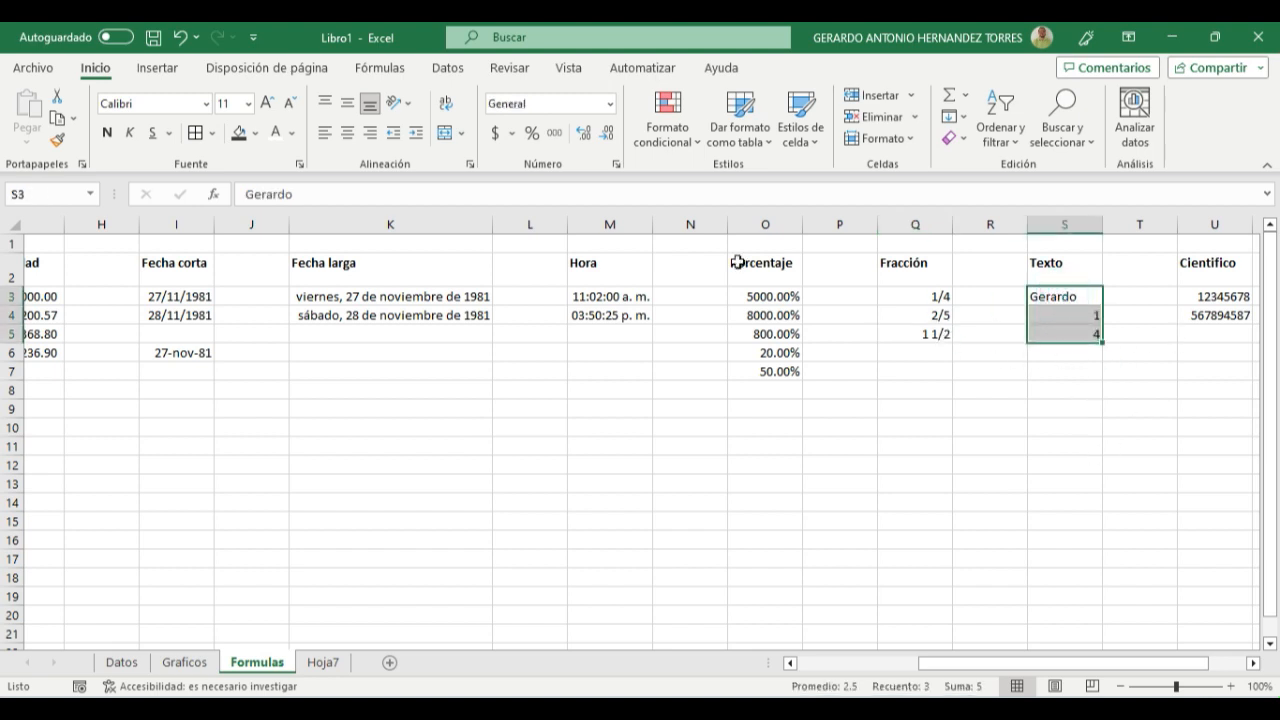
left_click(609, 104)
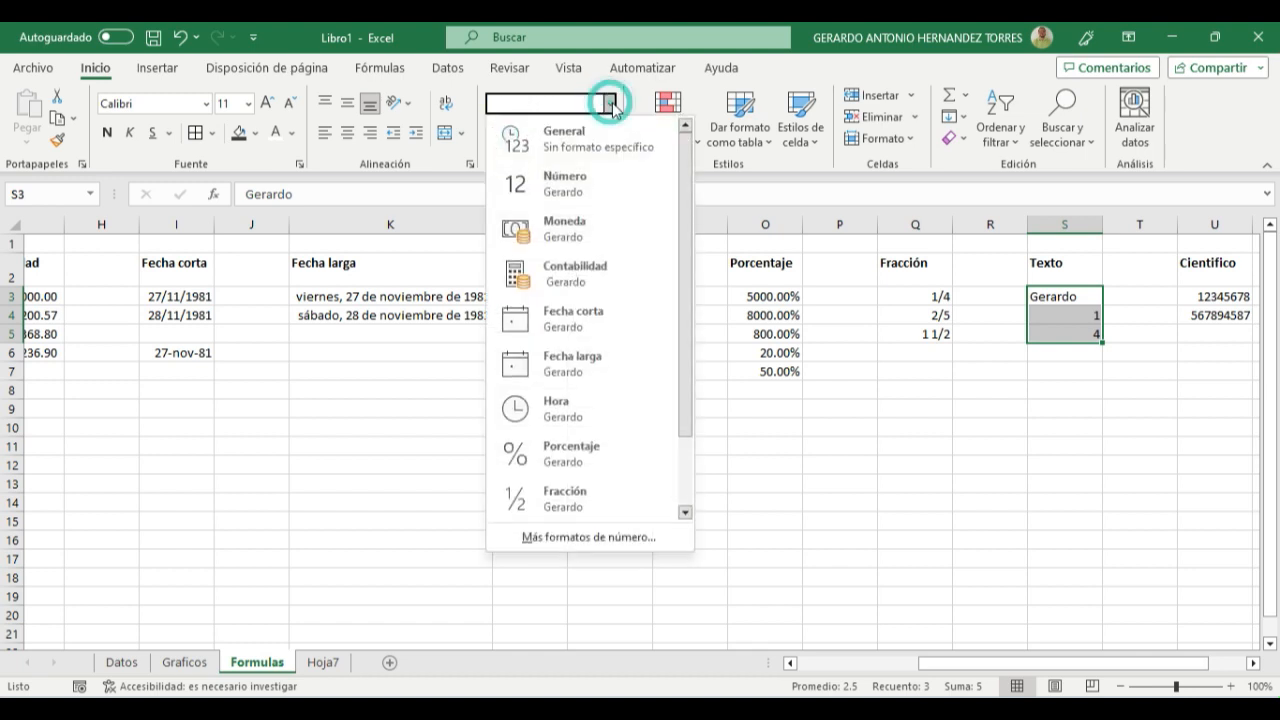
scroll(598, 438, "down", 1)
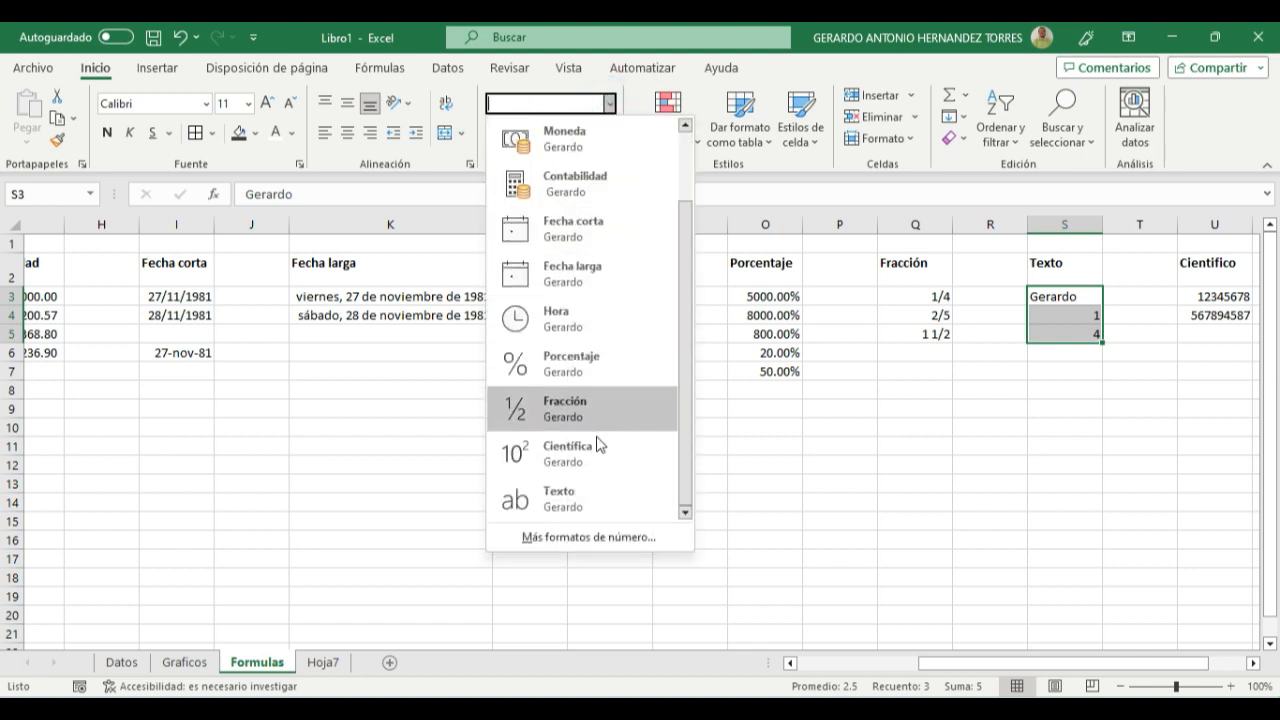
left_click(582, 488)
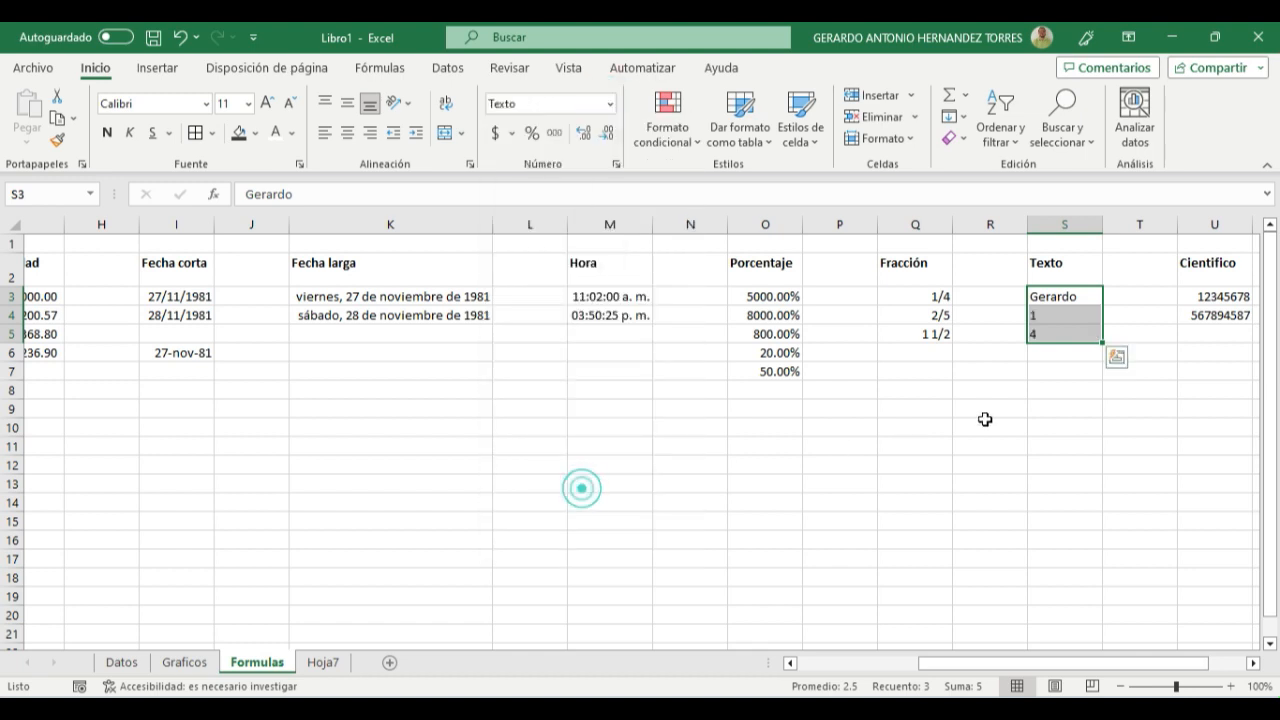
left_click(1064, 371)
left_click(1064, 406)
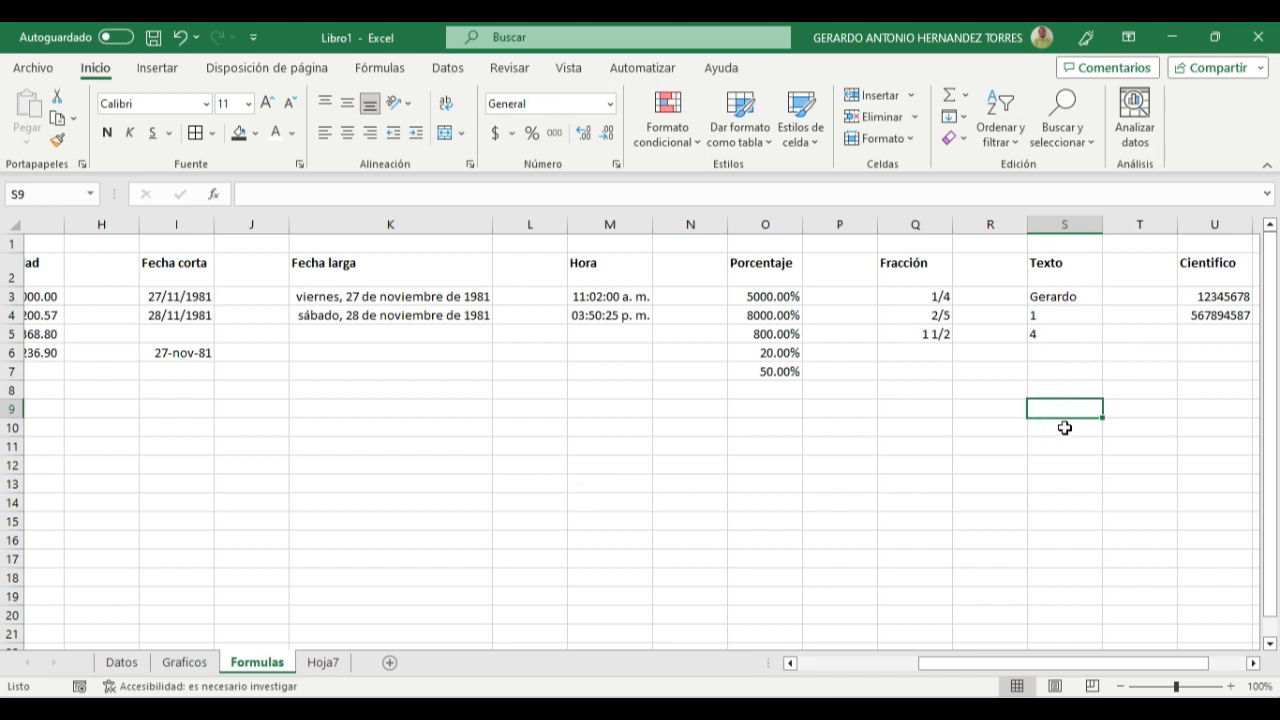
left_click(1054, 294)
left_click(1056, 316)
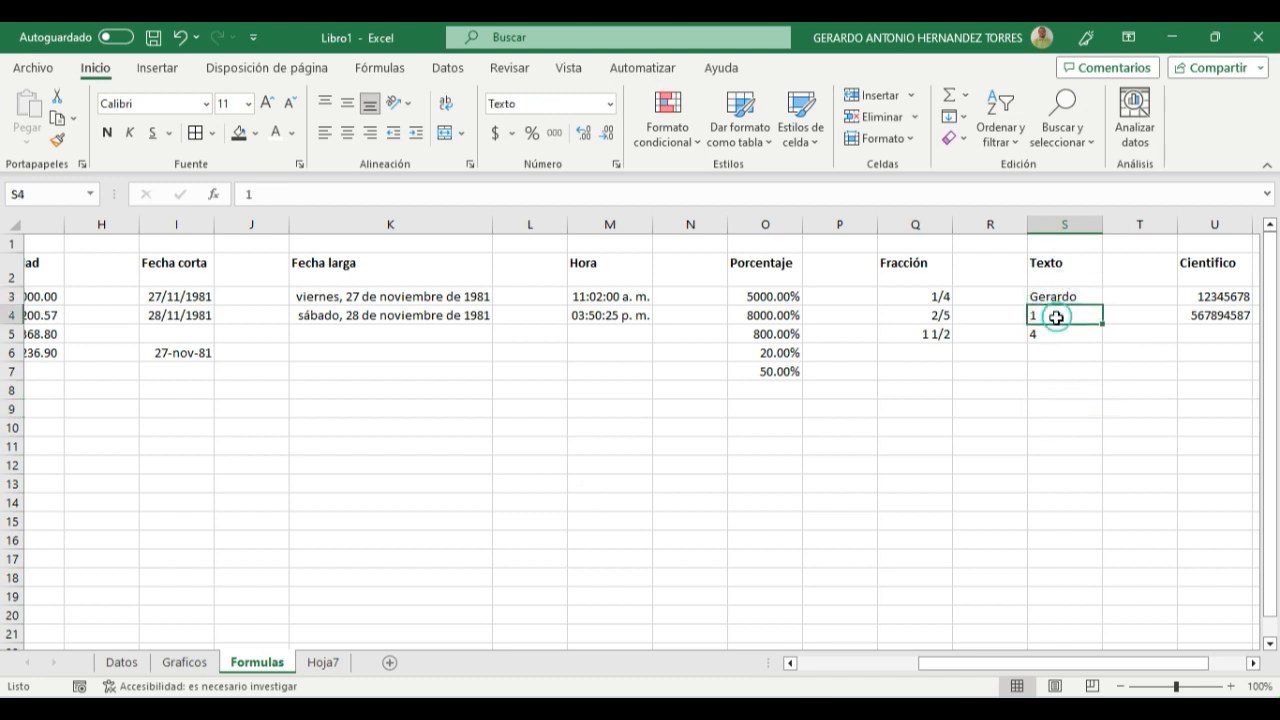
left_click(1054, 340)
left_click(1050, 316)
left_click(1056, 332)
left_click_drag(1063, 336, 1063, 366)
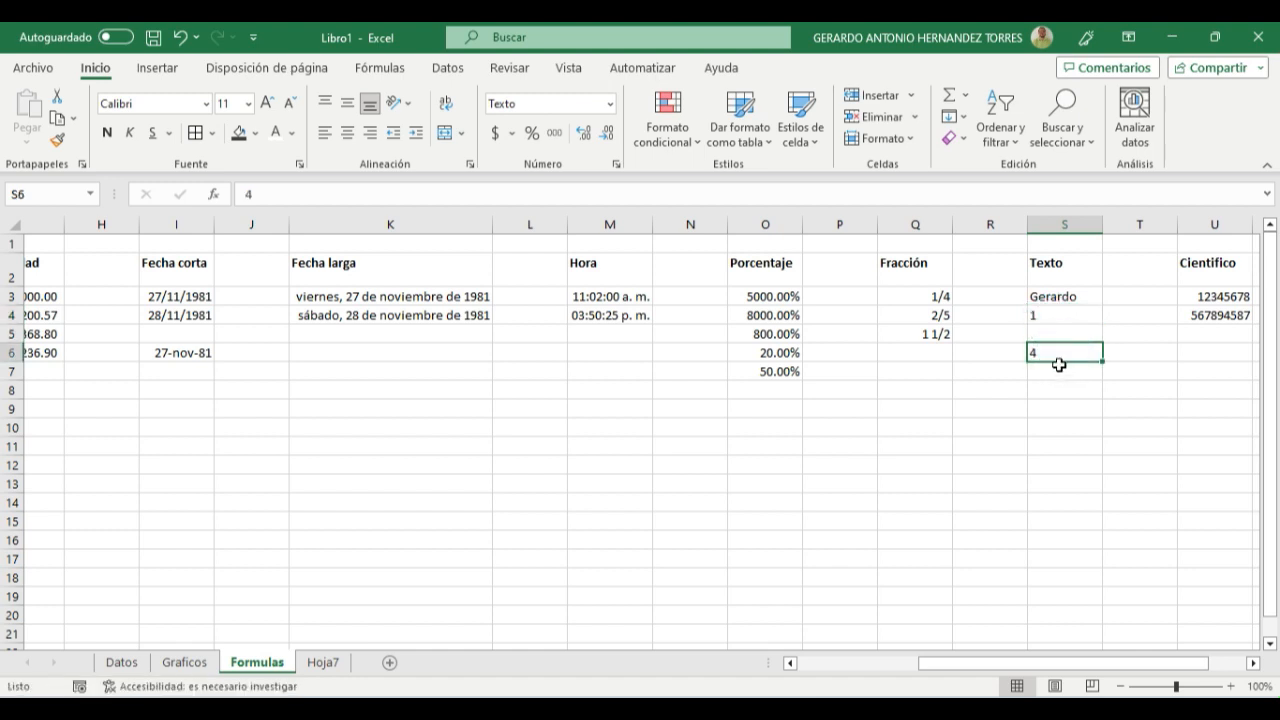
key("ctrl+z")
- Insert an automatic sum of cells S4:S5 in cell S6 below the text-formatted numbers
left_click(1056, 347)
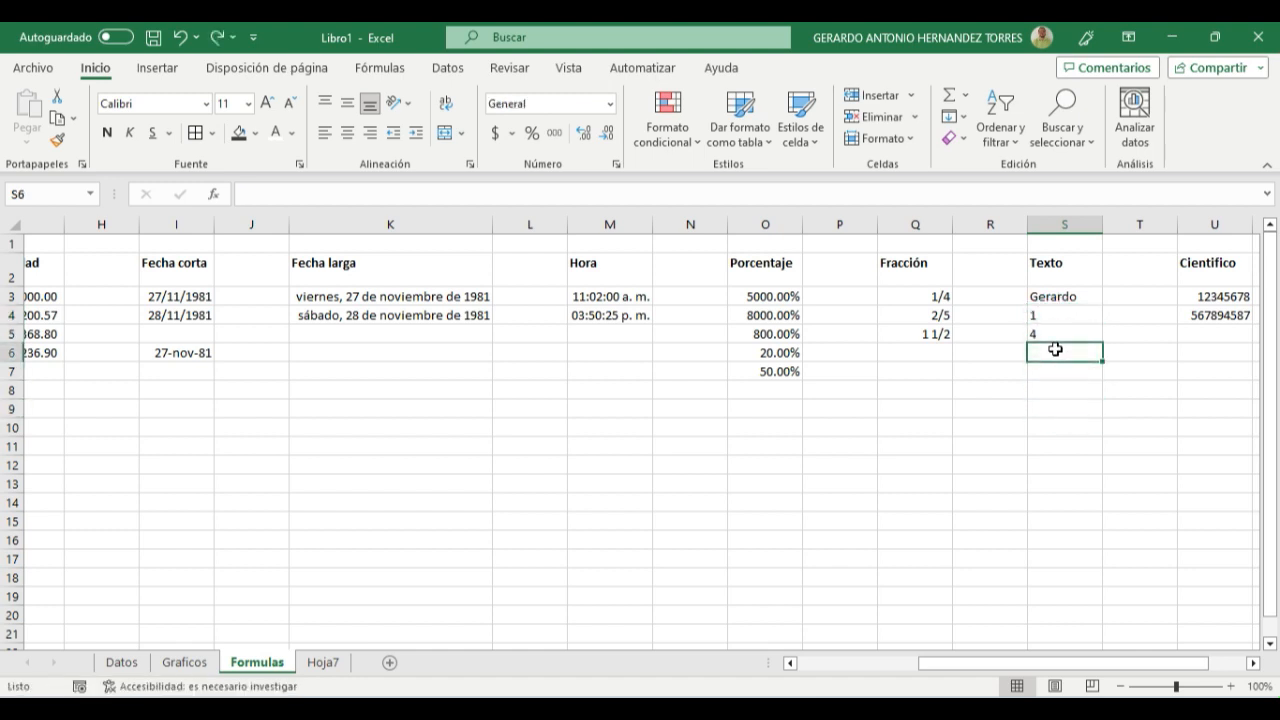
left_click(950, 95)
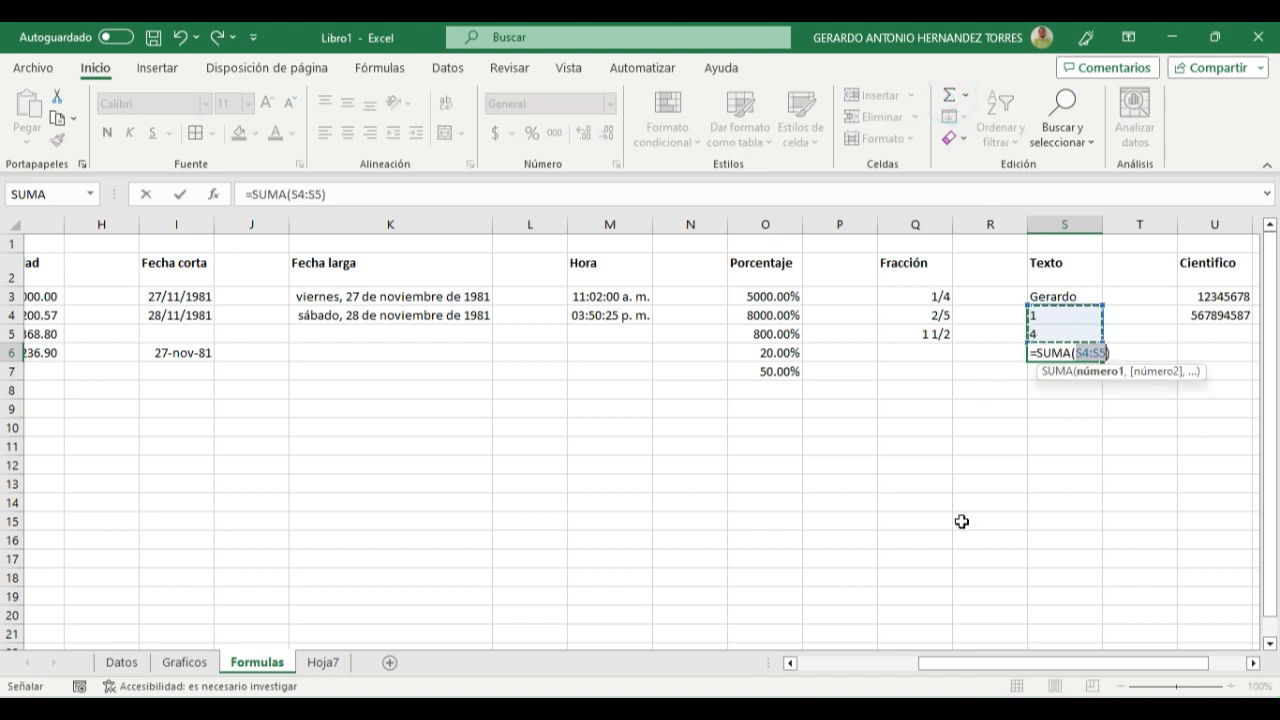
key("Return")
key("Up")
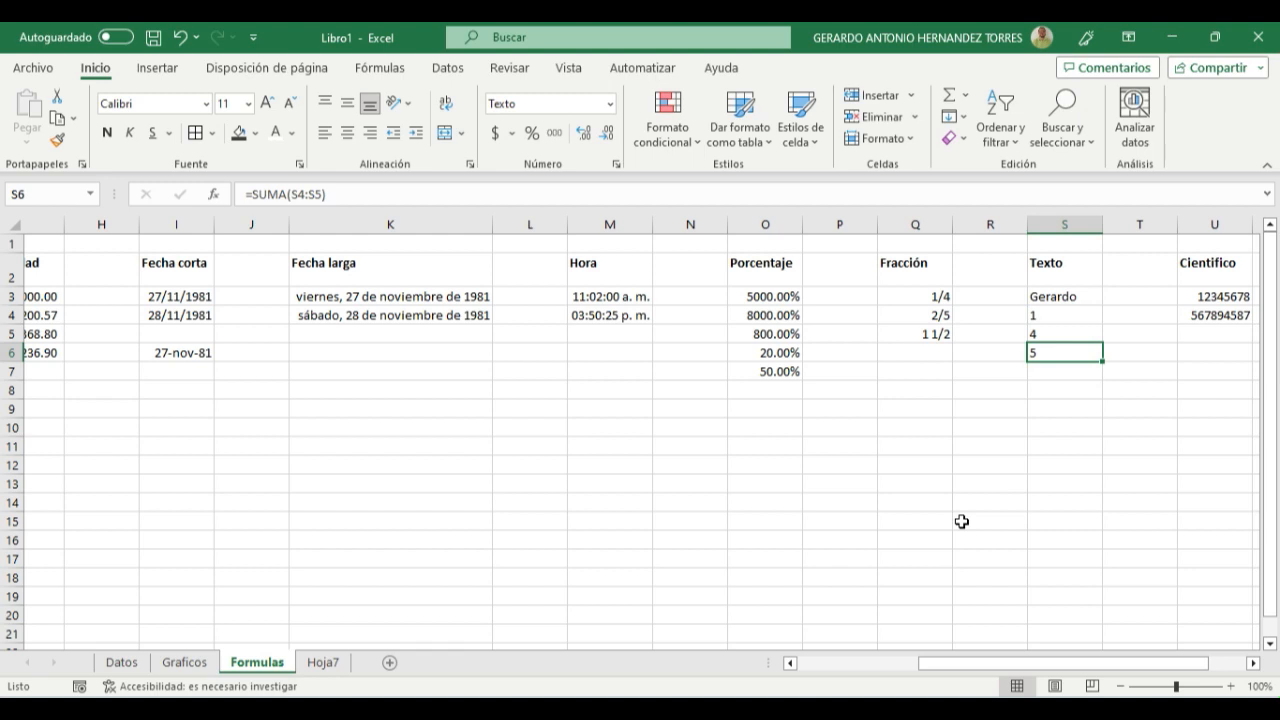
key("Up")
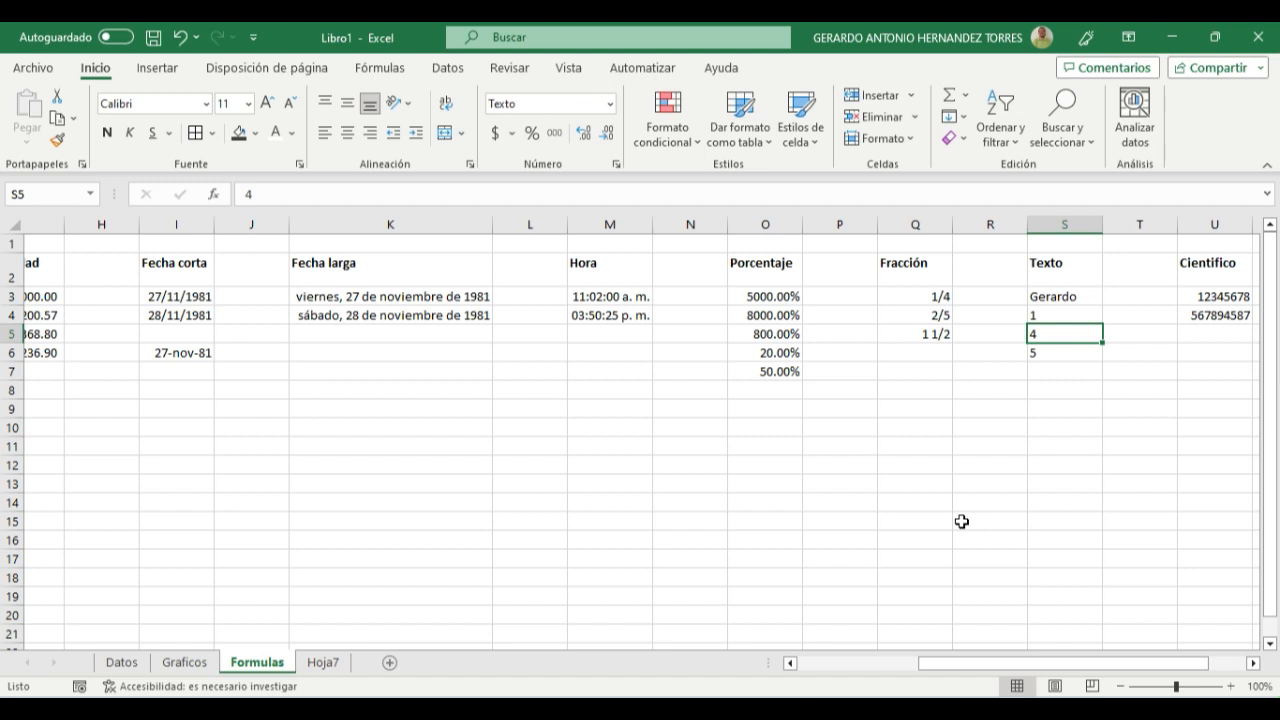
left_click(1040, 467)
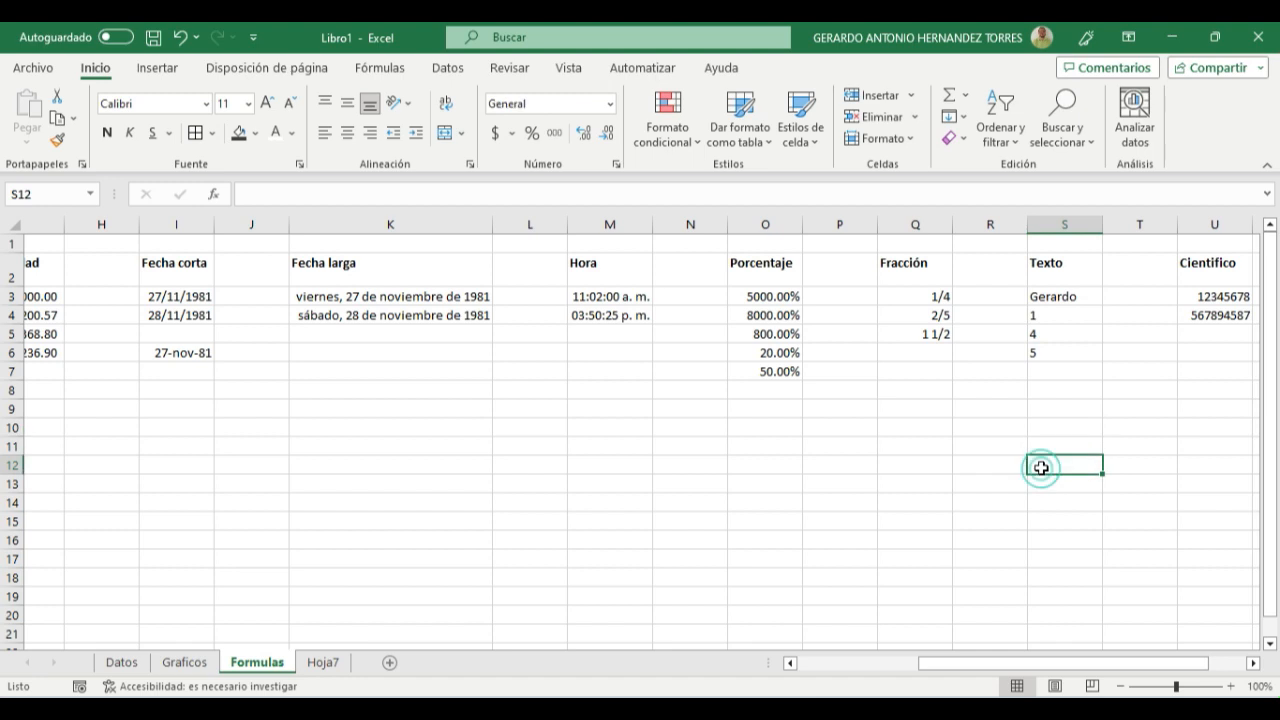
left_click(1050, 354)
- Apply the Científica number format to the two numbers in cells U3:U4 of the Cientifico column
left_click_drag(1130, 662, 1160, 662)
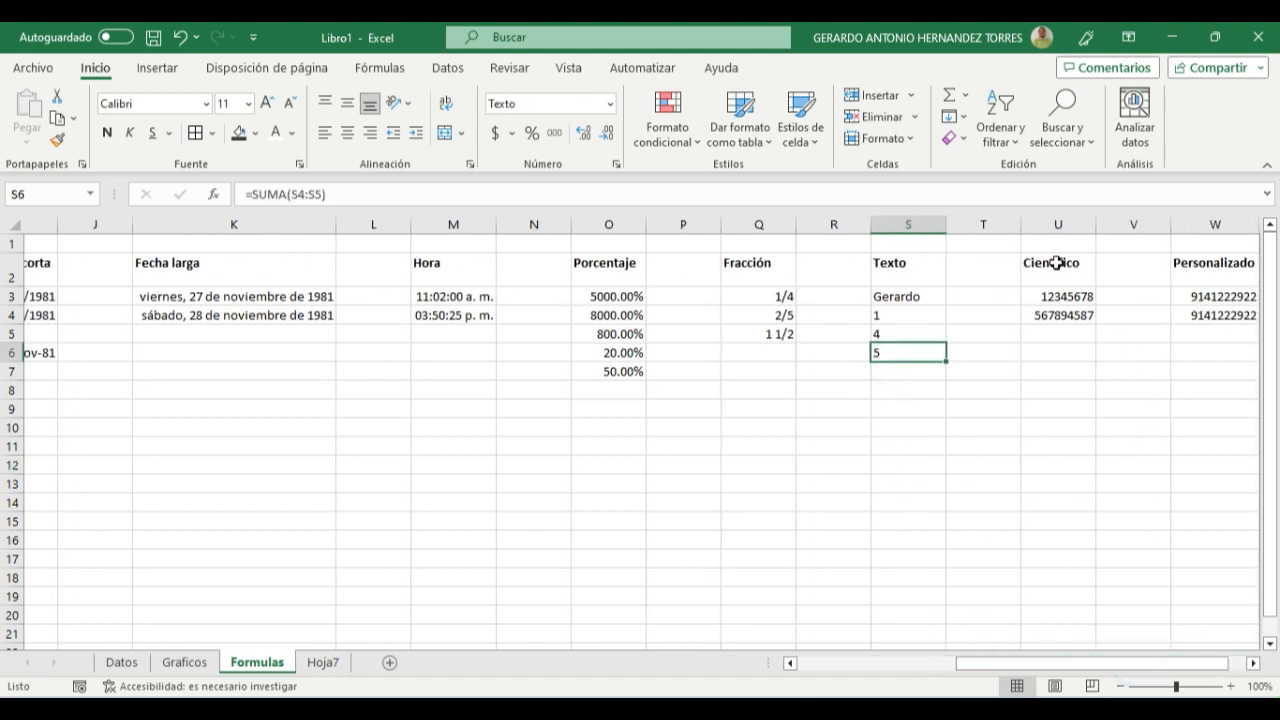
left_click_drag(1052, 296, 1060, 316)
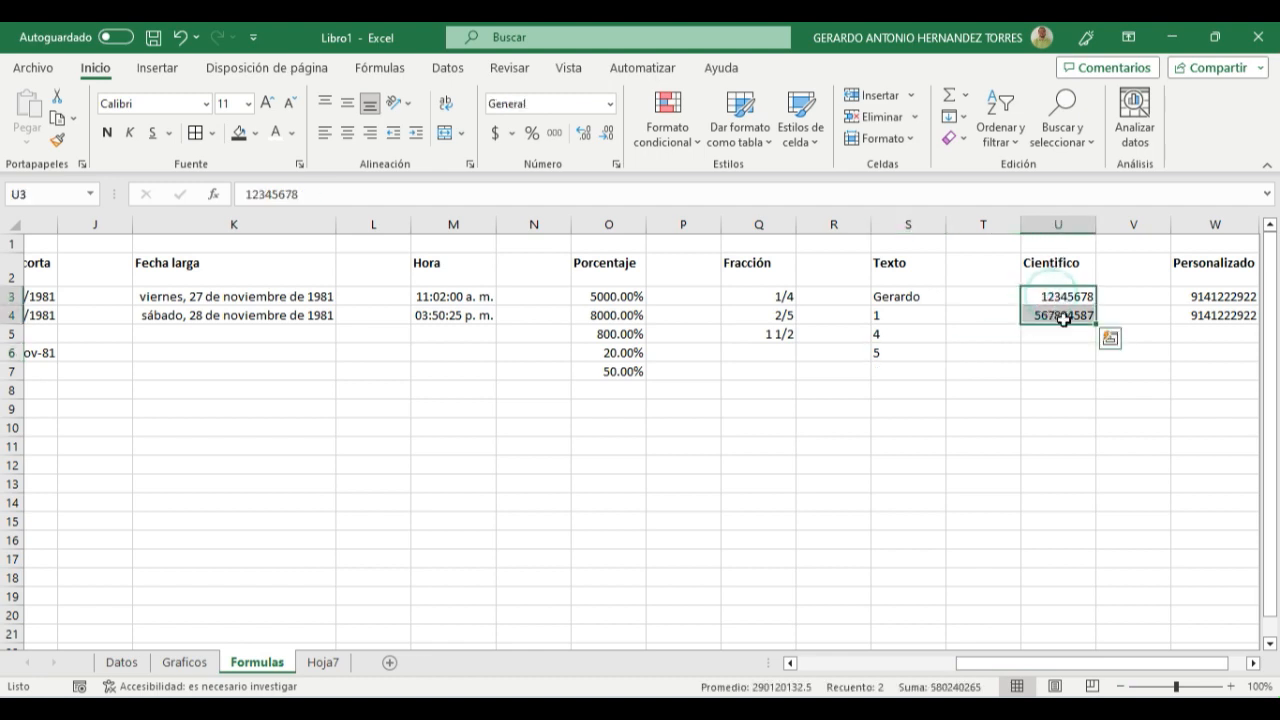
left_click(610, 104)
left_click_drag(680, 245, 685, 345)
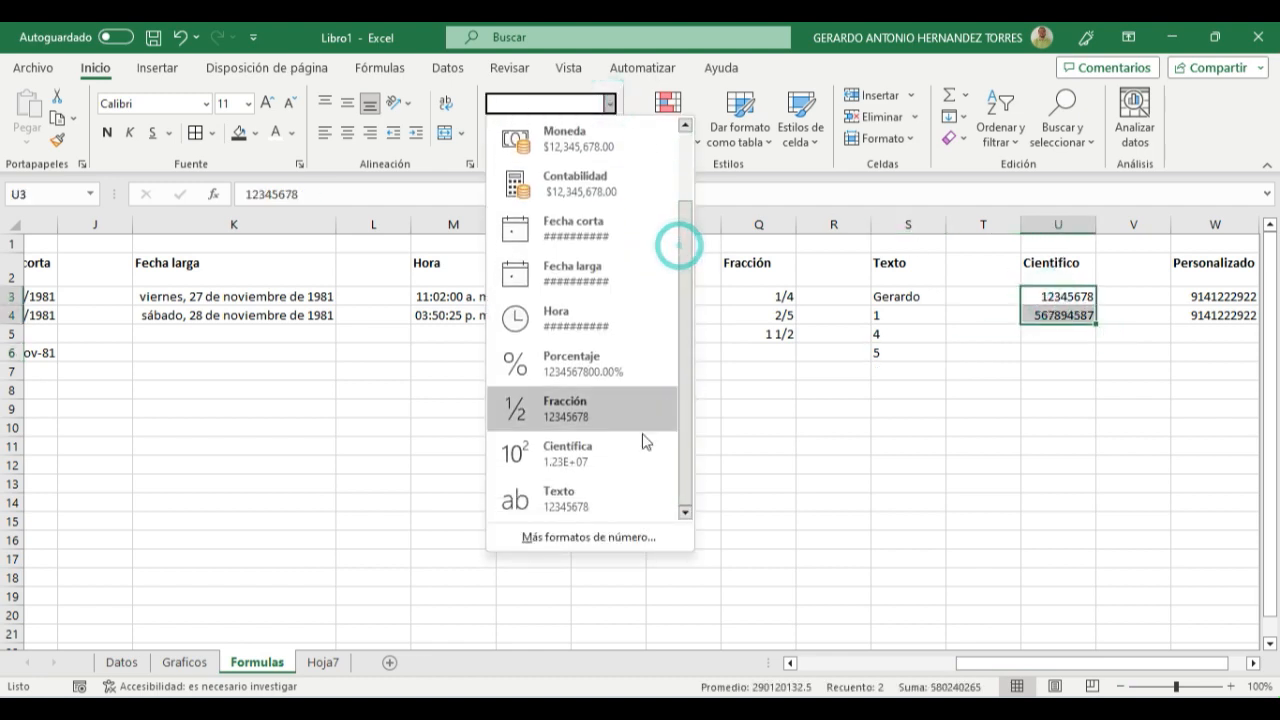
left_click(565, 455)
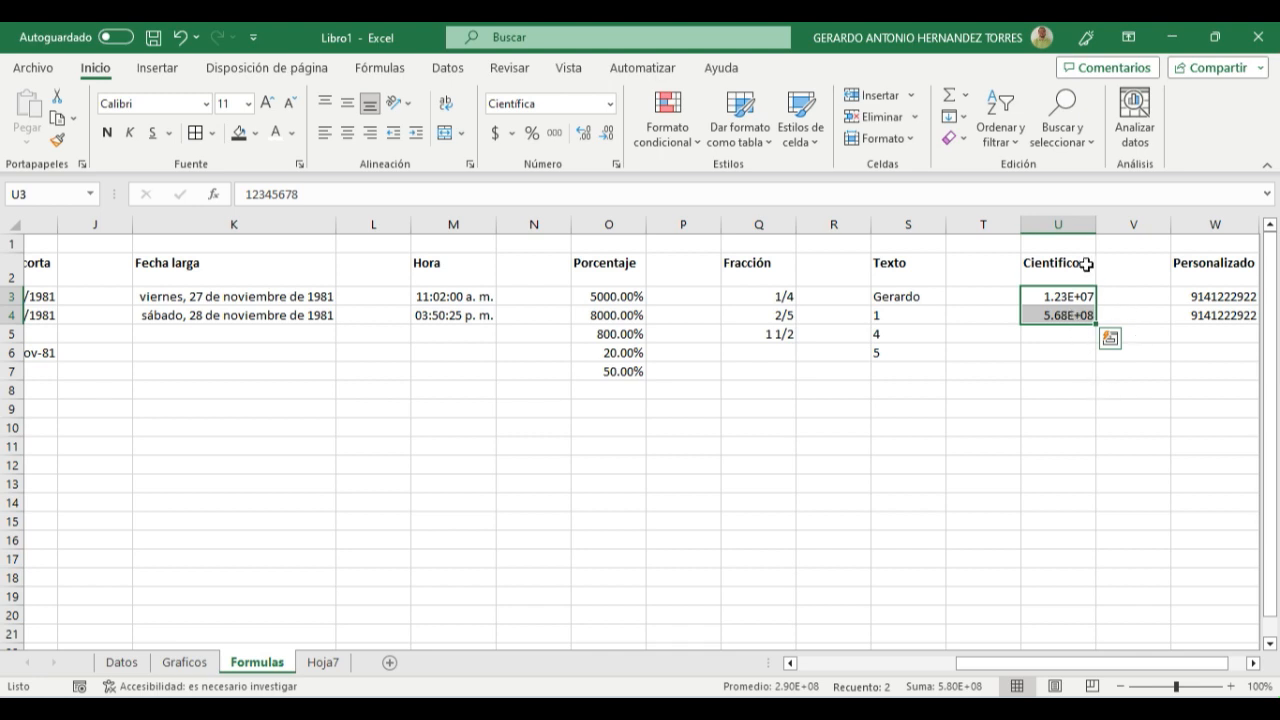
left_click(1065, 367)
mouse_move(1050, 296)
left_mouse_down()
mouse_move(1049, 334)
mouse_move(1050, 314)
left_mouse_up()
left_click(1062, 372)
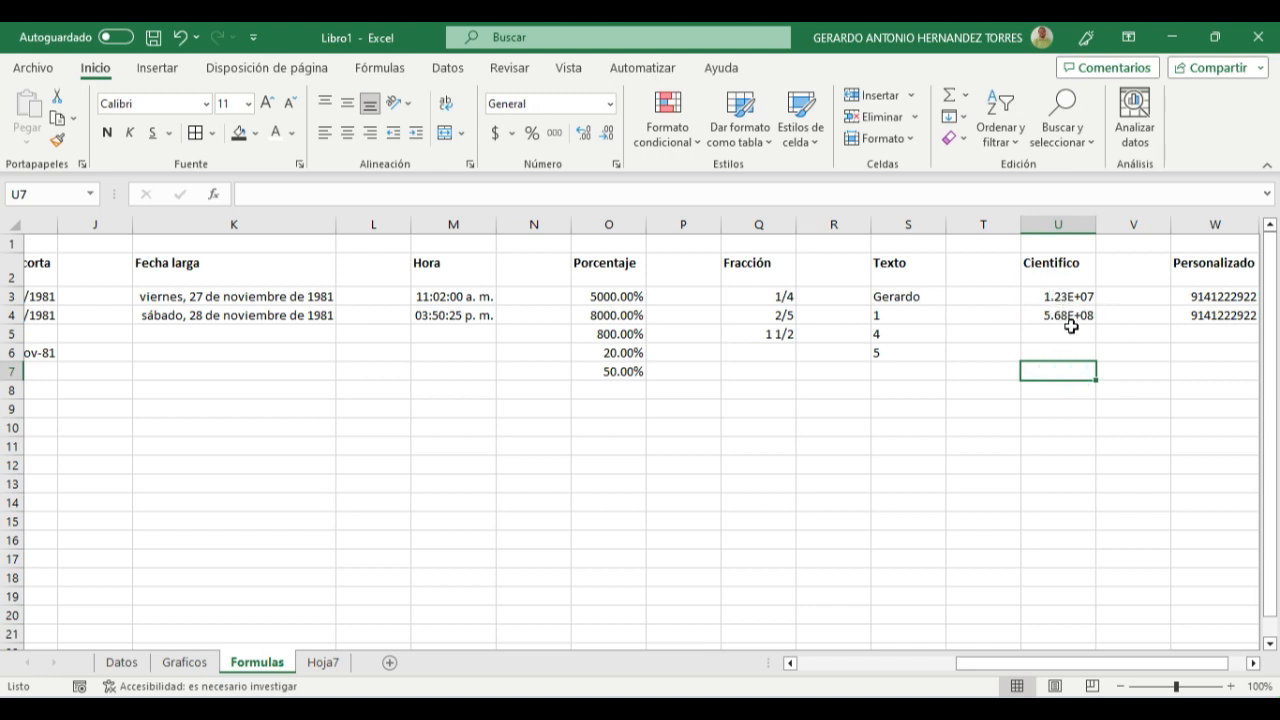
- Examine the first Personalizado entry in cell W3 and the dates under Fecha corta and Fecha larga
left_click_drag(1112, 663, 1123, 663)
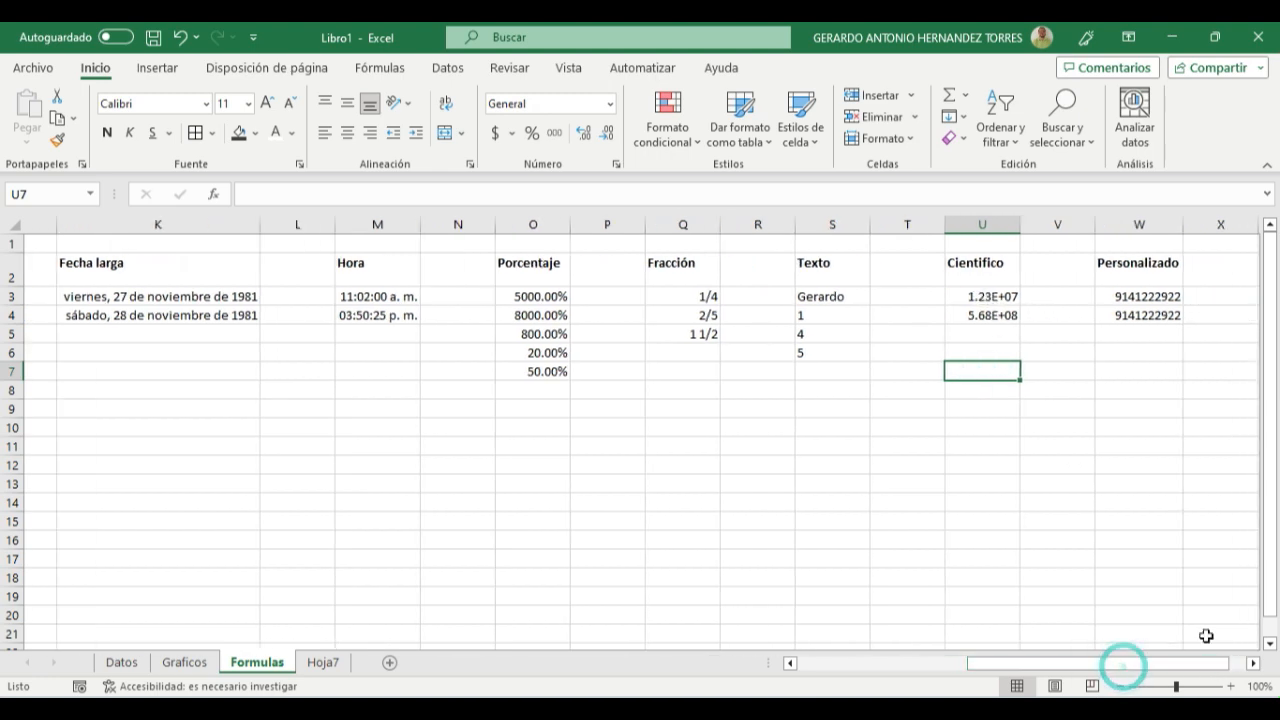
left_click(1128, 295)
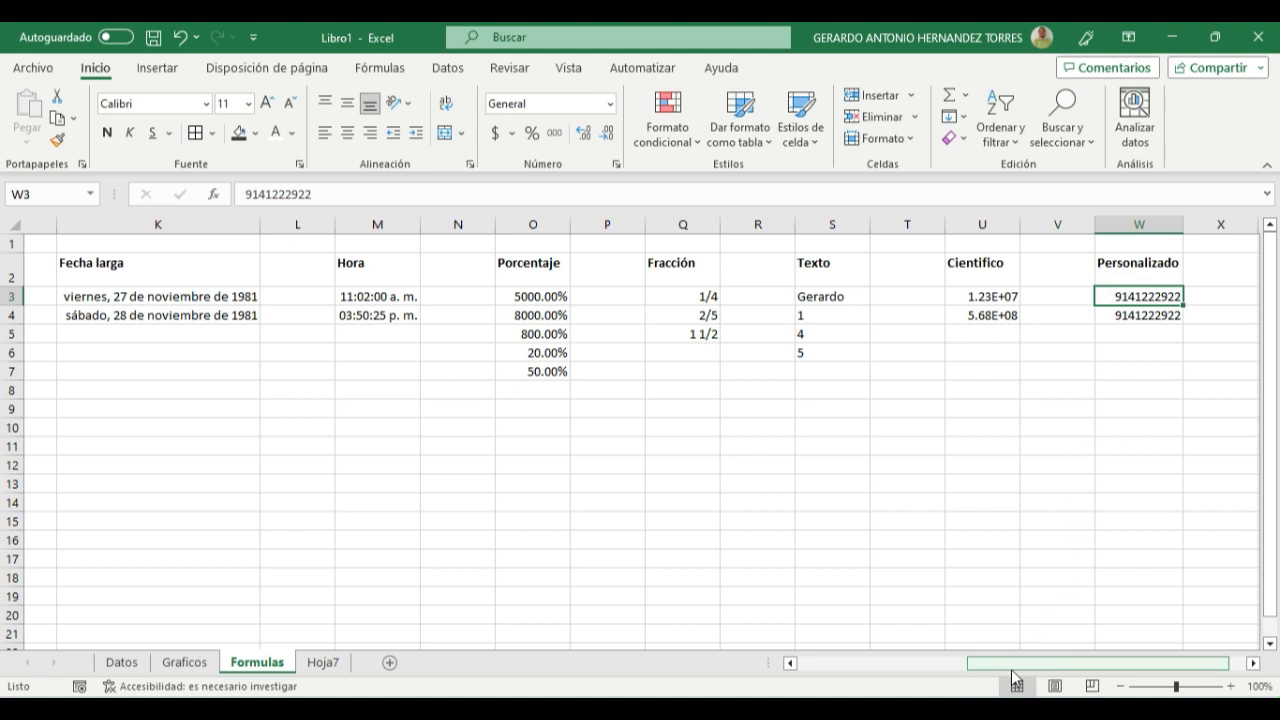
left_click_drag(1038, 664, 1009, 666)
left_click(392, 296)
left_click(389, 315)
left_click(389, 336)
left_click(226, 300)
left_click(226, 349)
left_click(226, 333)
left_click(226, 314)
left_click(350, 297)
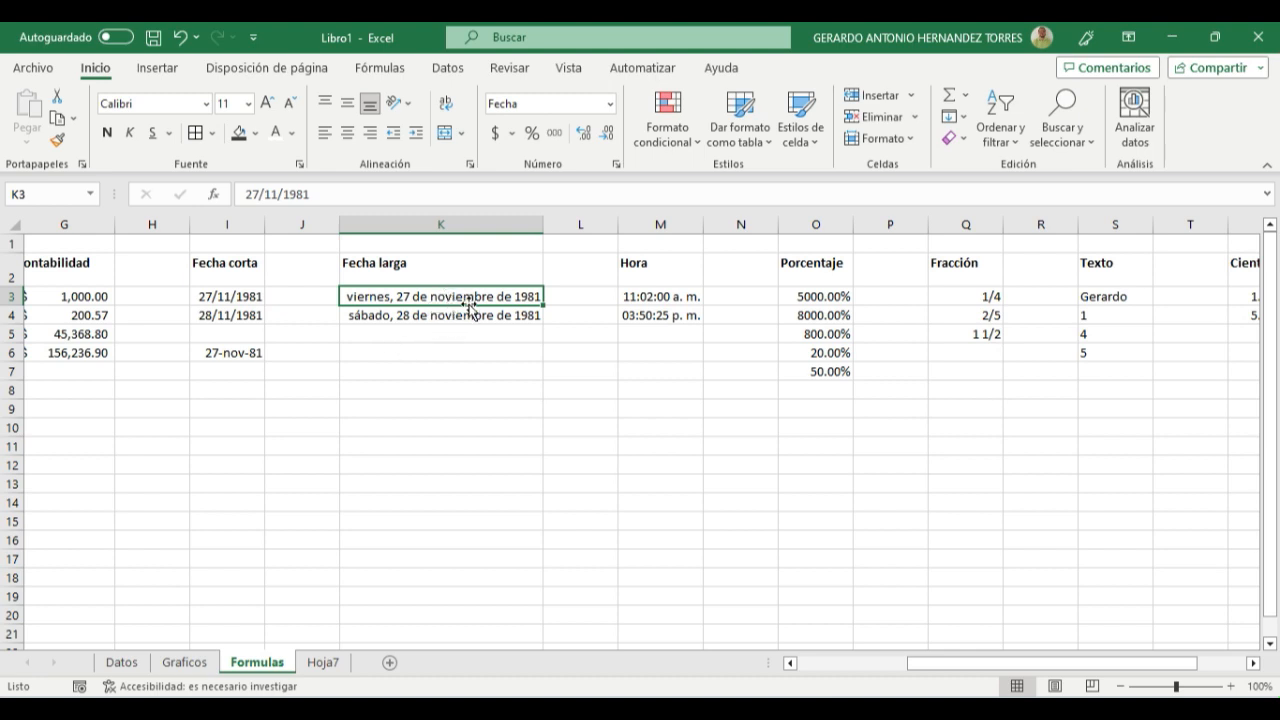
- Set the date type of the second Fecha larga entry, K4, to "miércoles, 14 de marzo de 2012" in the cell format settings
left_click(363, 313)
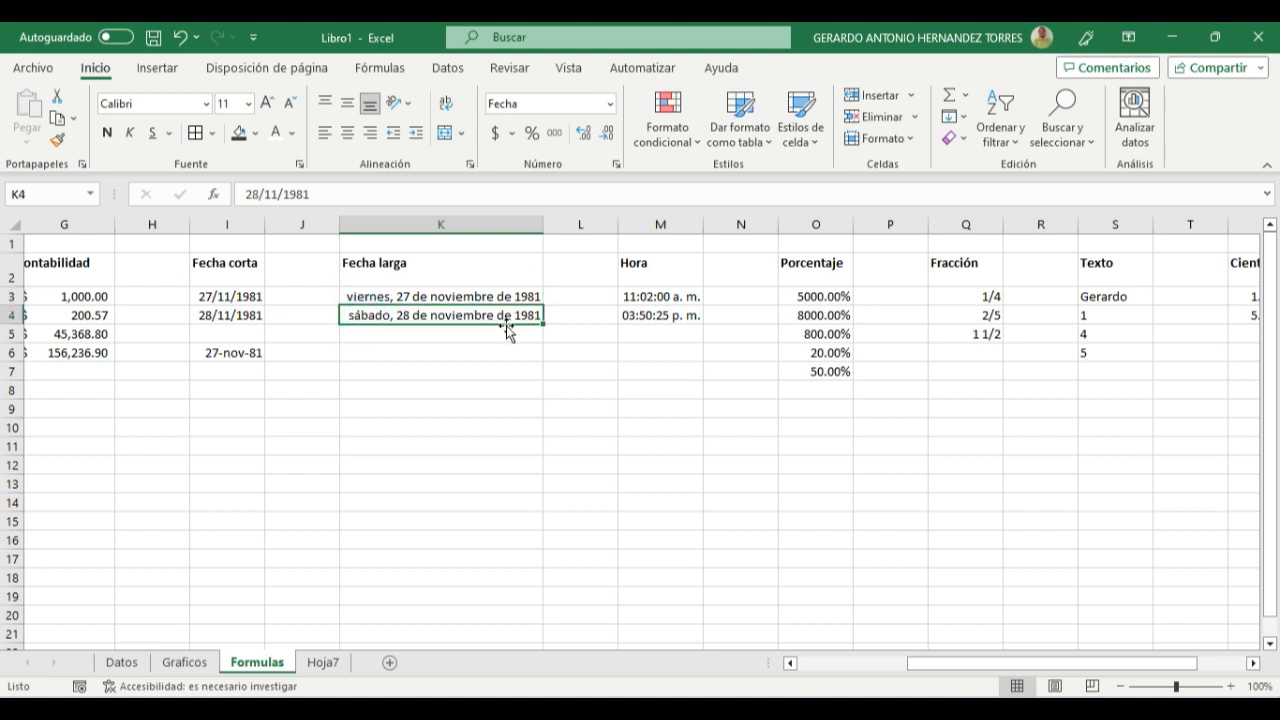
left_click(610, 104)
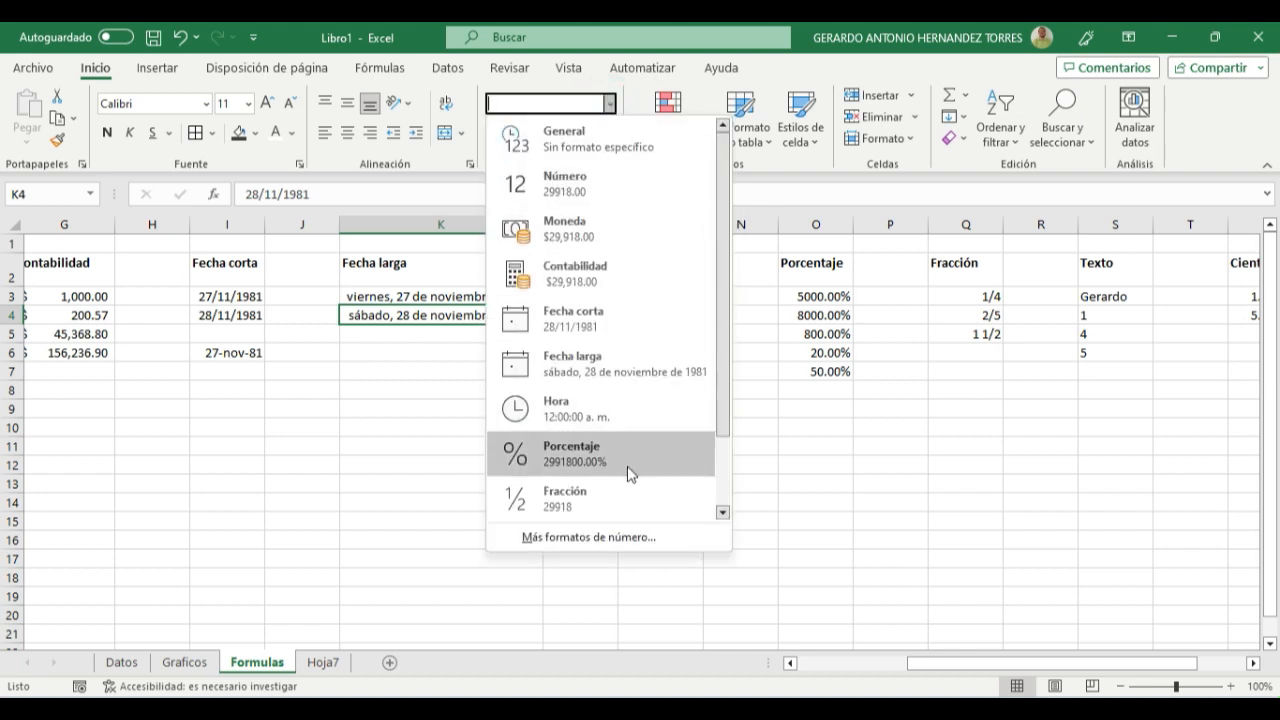
left_click(585, 537)
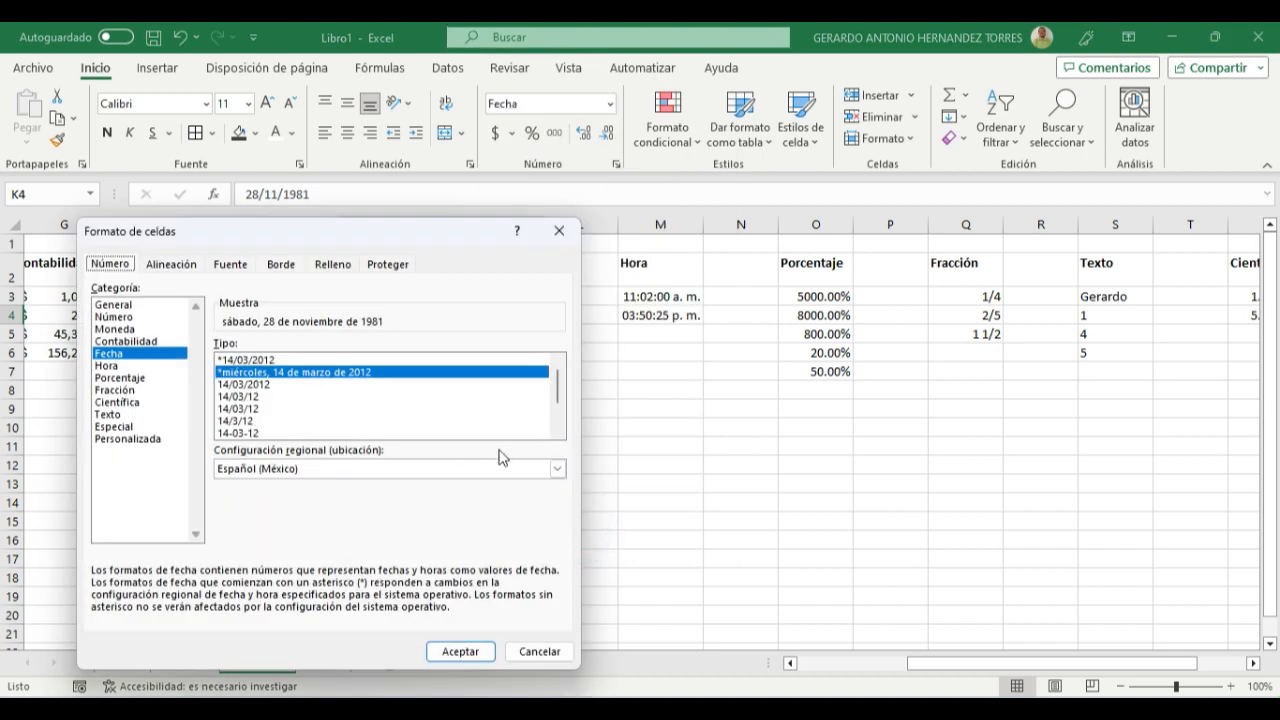
left_click_drag(557, 386, 557, 404)
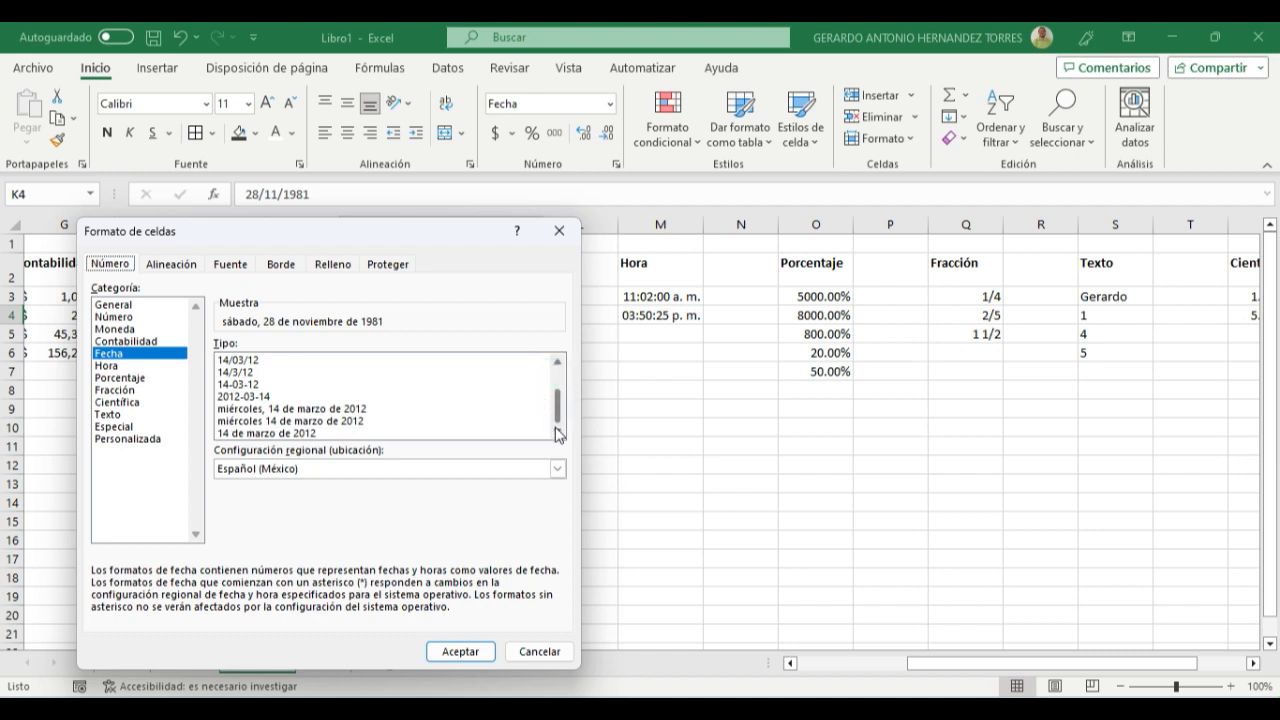
left_click(268, 433)
left_click(262, 408)
left_click(246, 372)
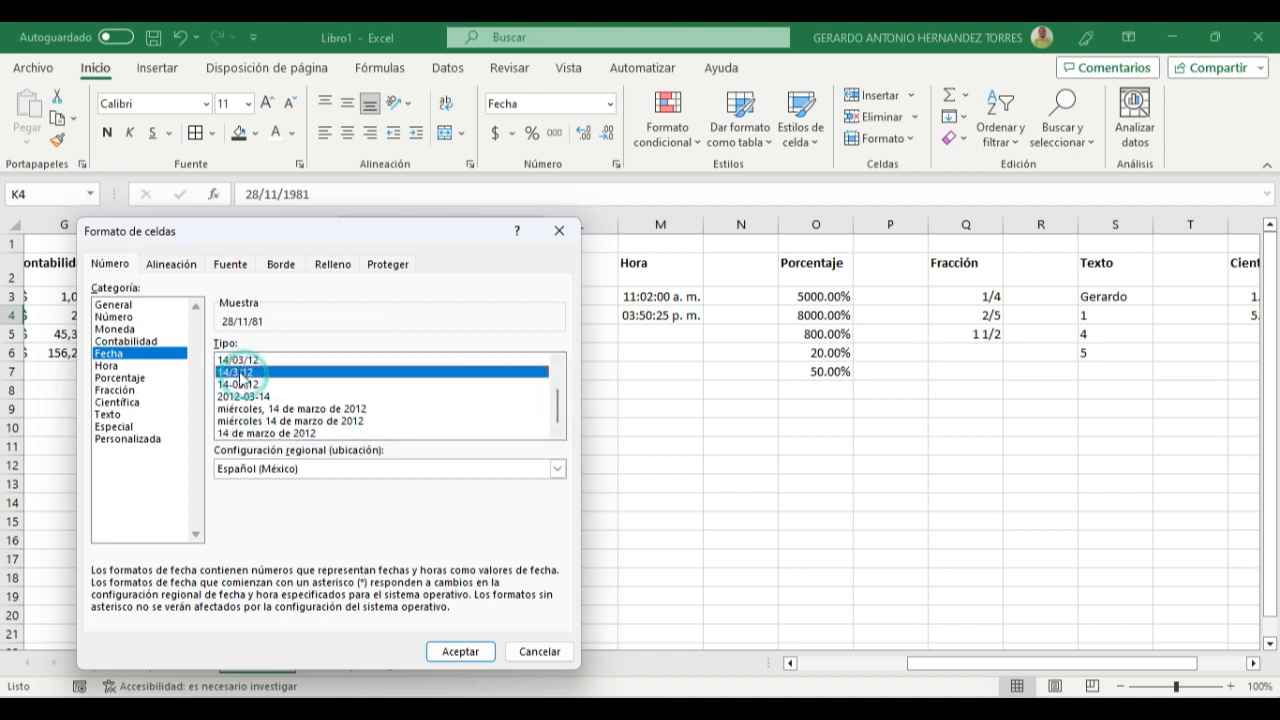
left_click(240, 386)
left_click(250, 408)
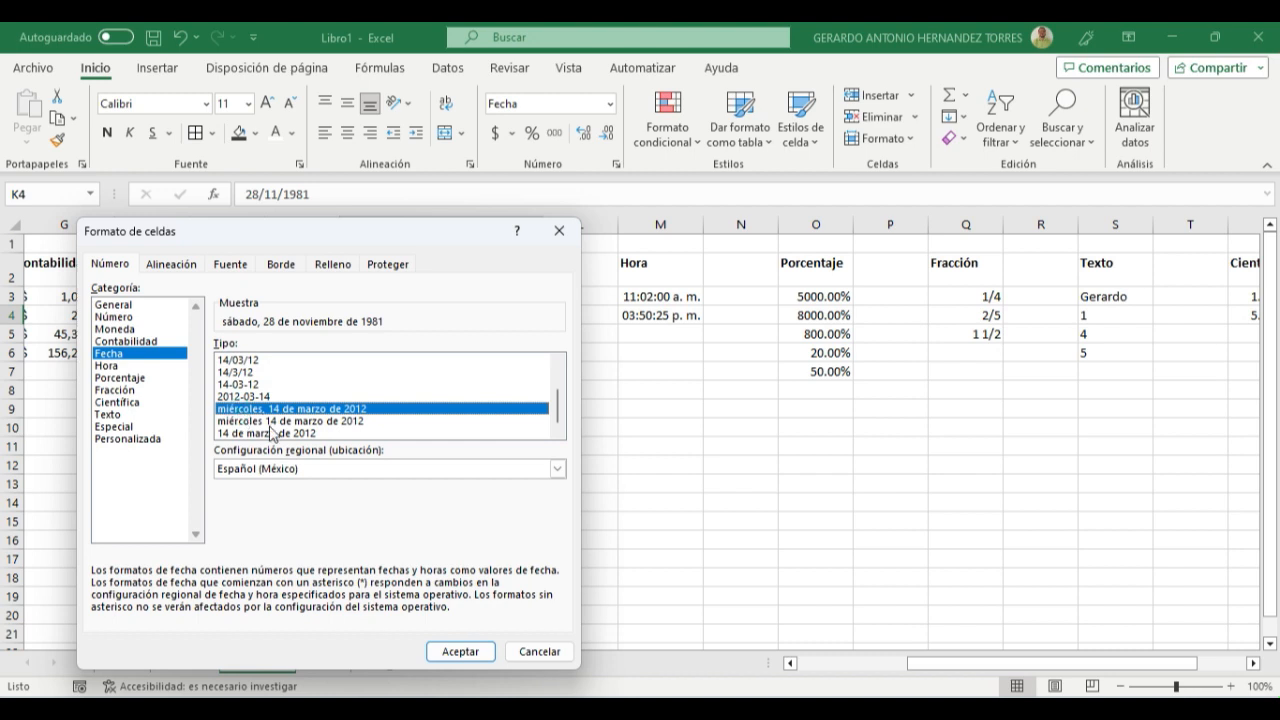
- Remove the weekday from K4's custom format, leaving the code [$-es-MX]dd" de "mmmm" de "aaaa;@, and apply it
left_click(138, 440)
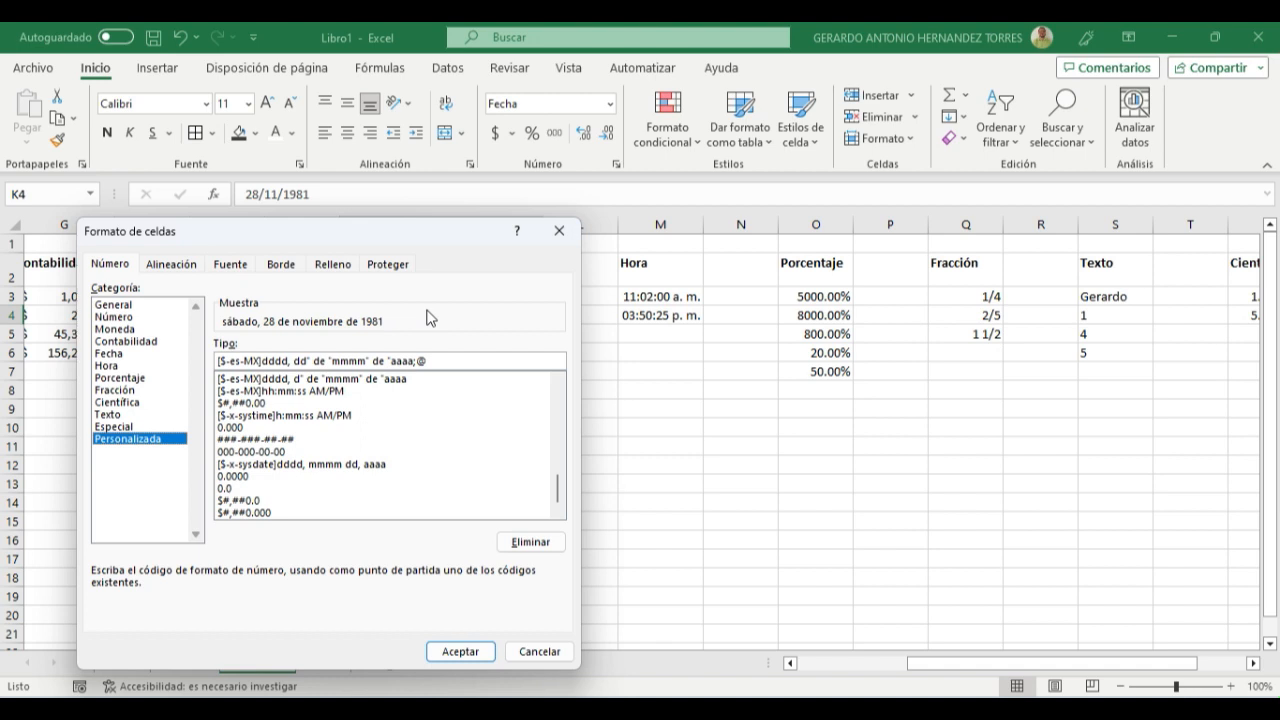
left_click(289, 361)
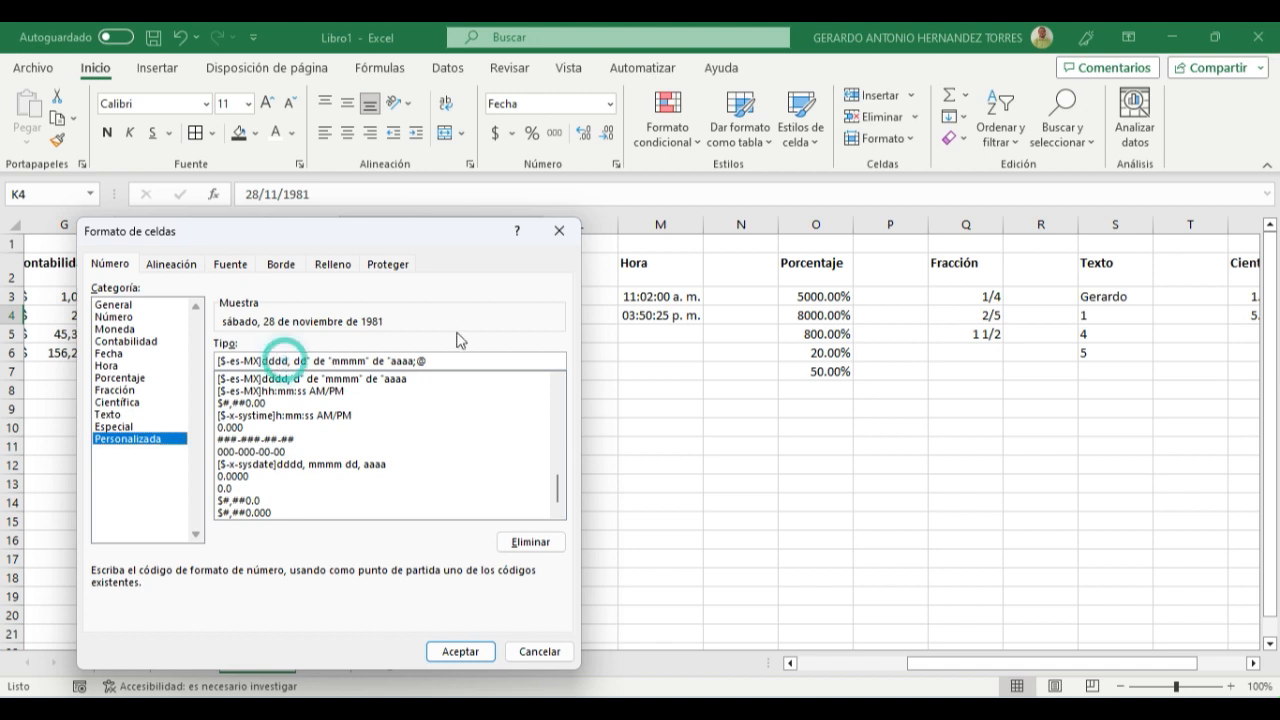
key("BackSpace")
key("BackSpace")
key("BackSpace")
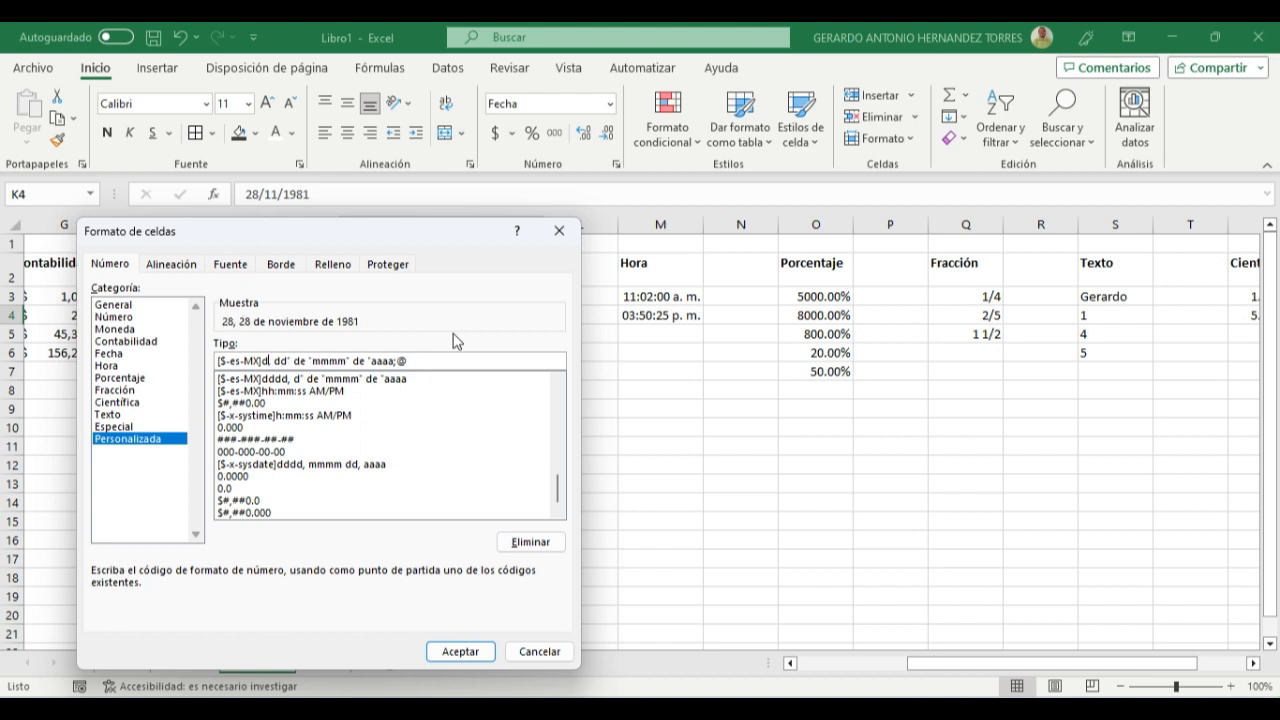
key("BackSpace")
key("BackSpace")
key("Delete")
key("Delete")
key("Delete")
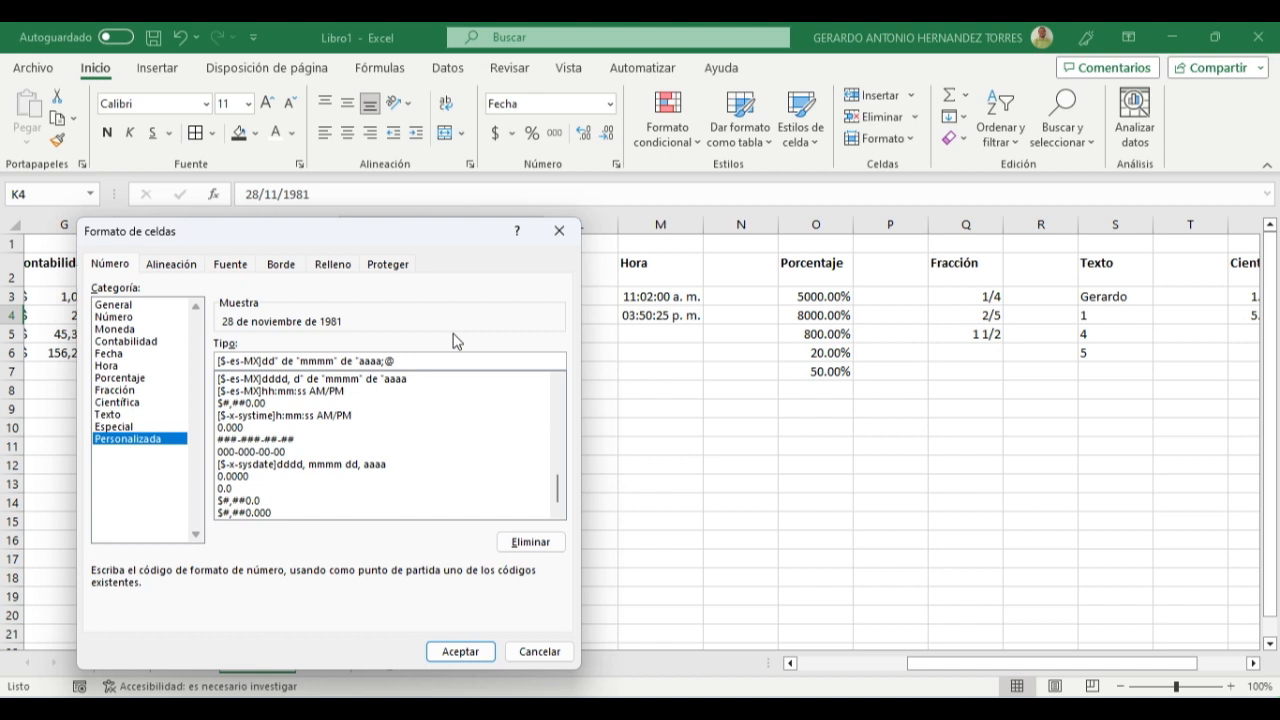
left_click(472, 662)
left_click(290, 427)
left_click(393, 316)
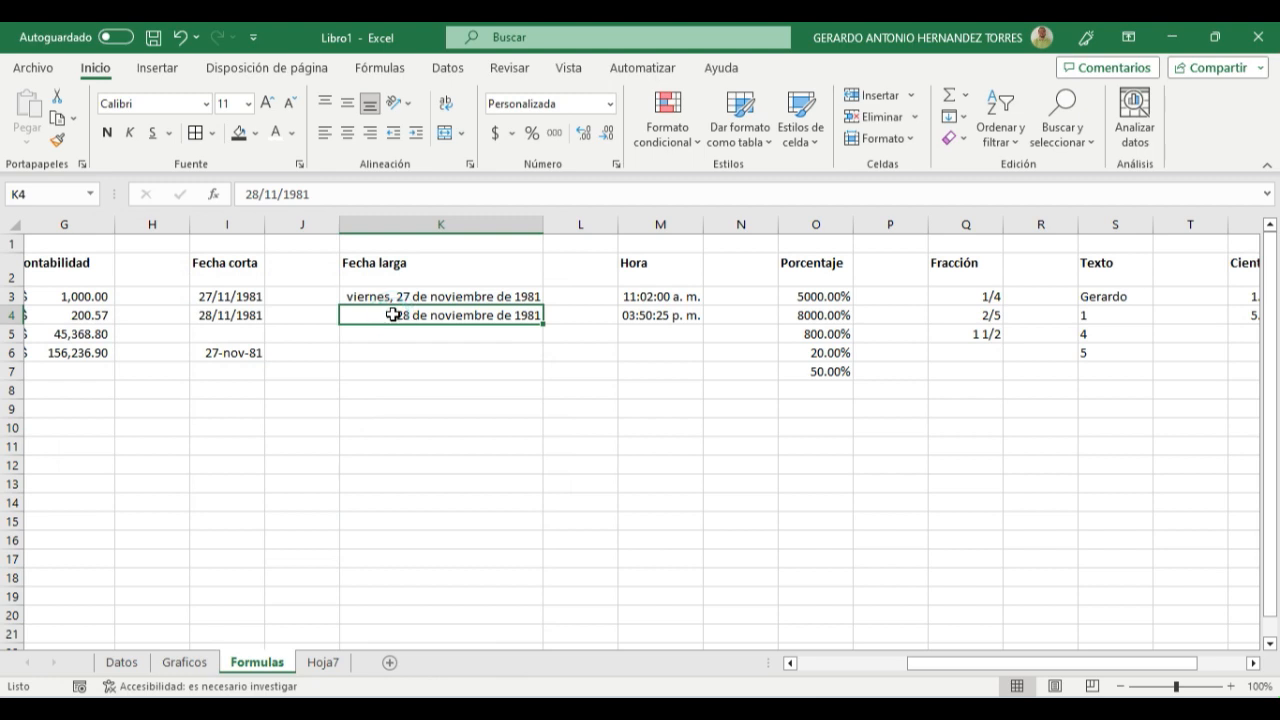
- Copy the custom date format from K4 to the Fecha larga date above it in K3
left_click(389, 292)
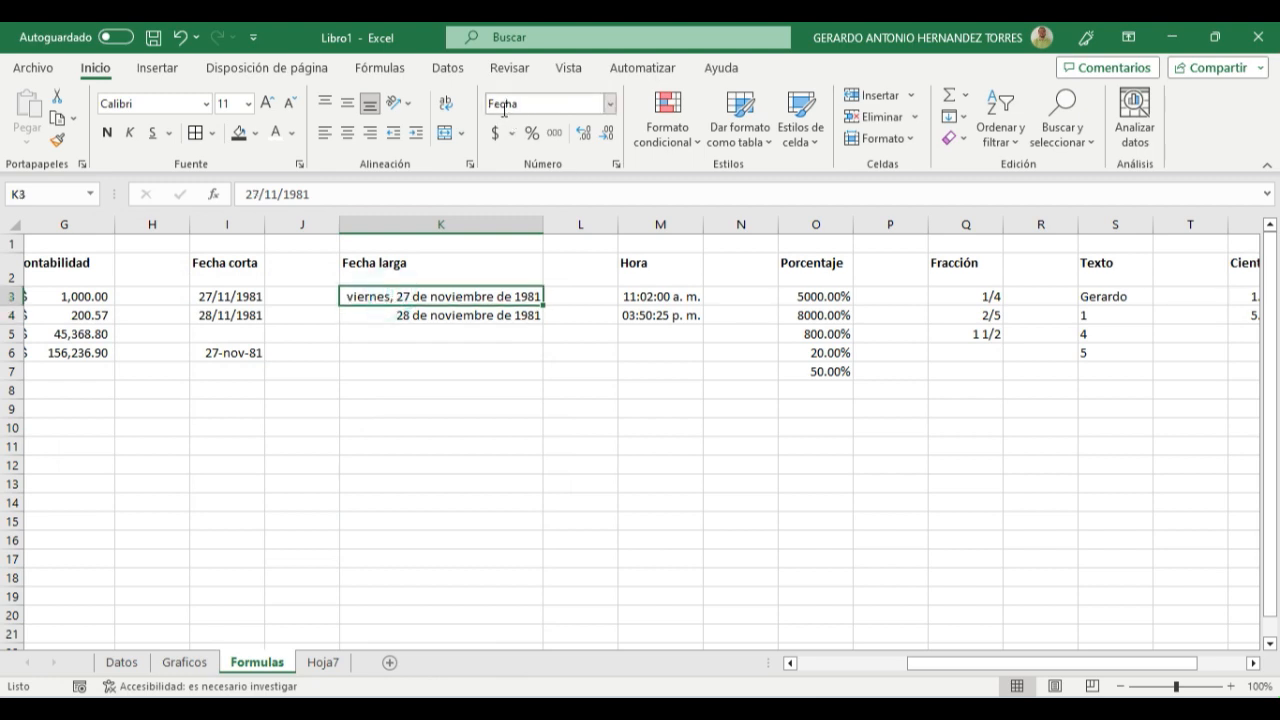
left_click(369, 316)
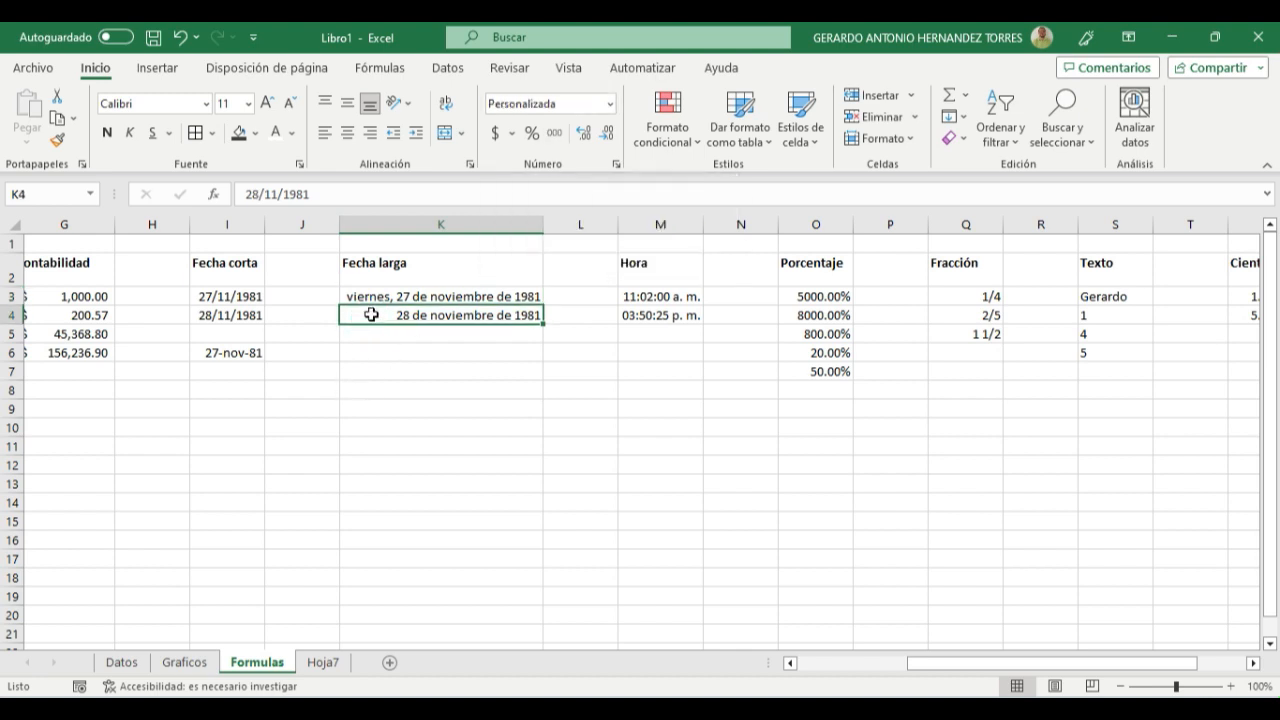
left_click(56, 141)
left_click(373, 292)
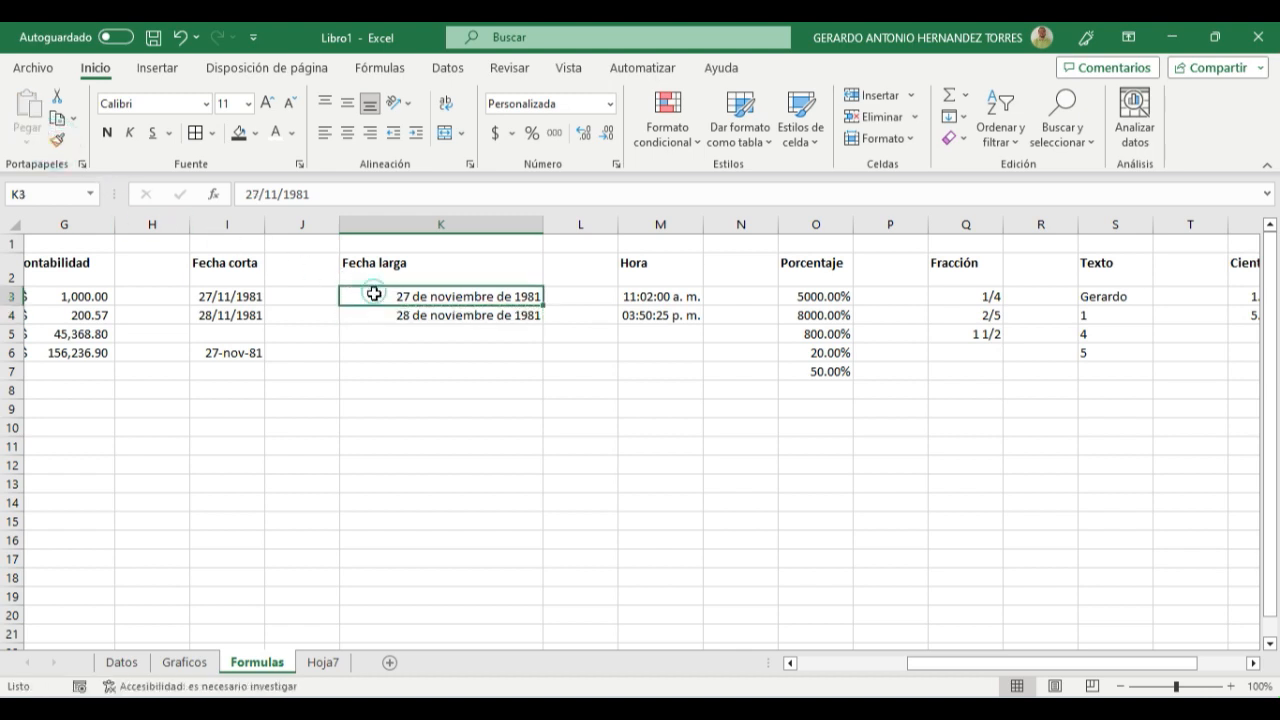
left_click(395, 350)
left_click(428, 291)
left_click(439, 319)
left_click(460, 462)
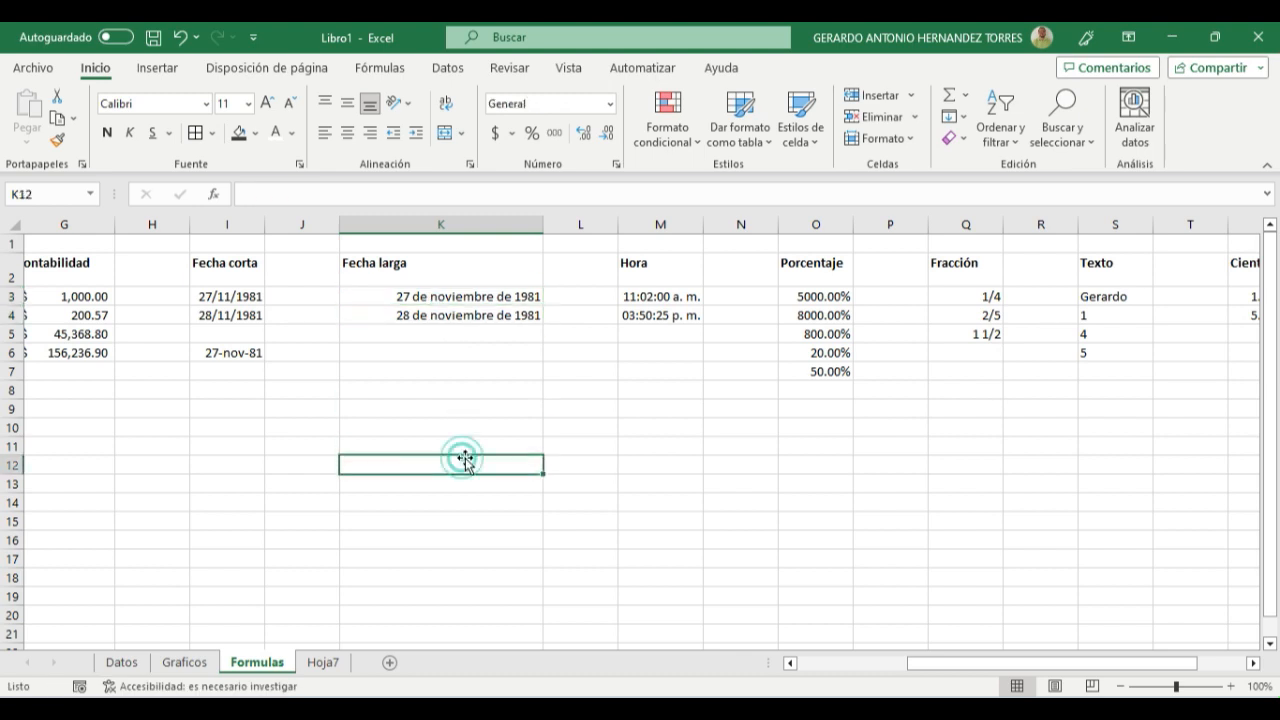
- Open the Personalizada category of the cell format settings for the first Personalizado entry, W3
left_click_drag(953, 668, 1035, 668)
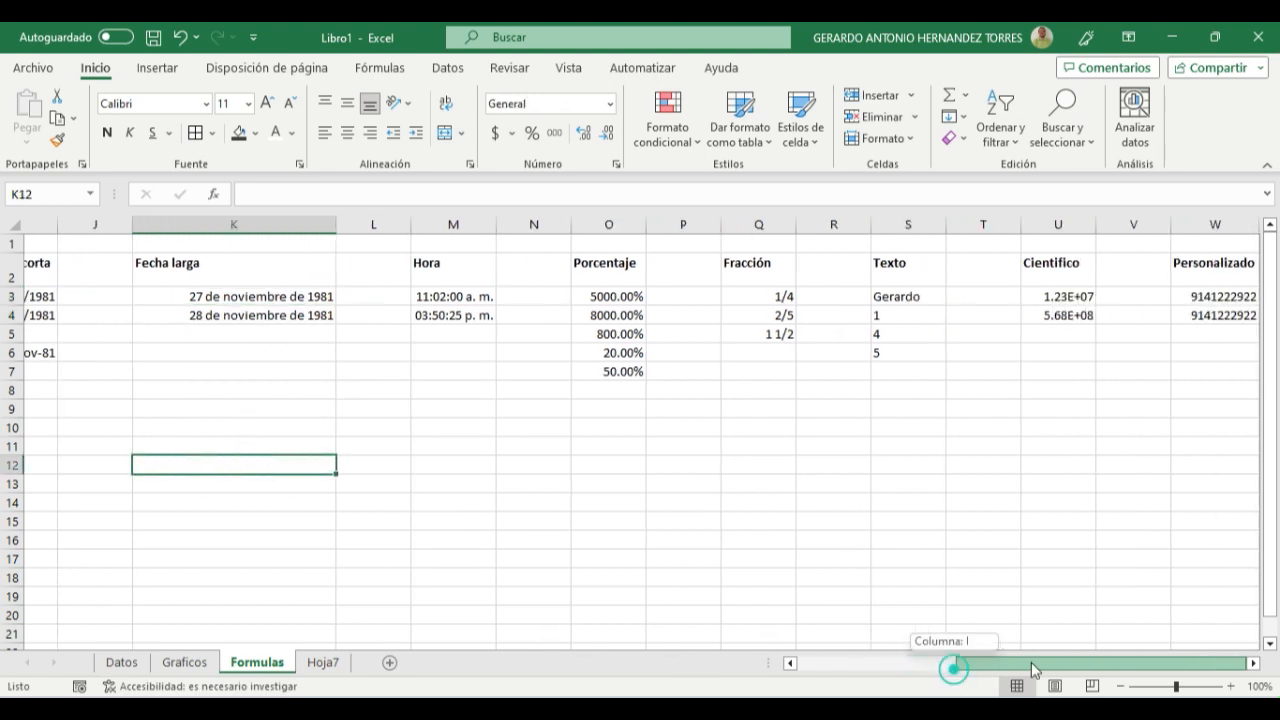
left_click(1200, 277)
left_click(1195, 303)
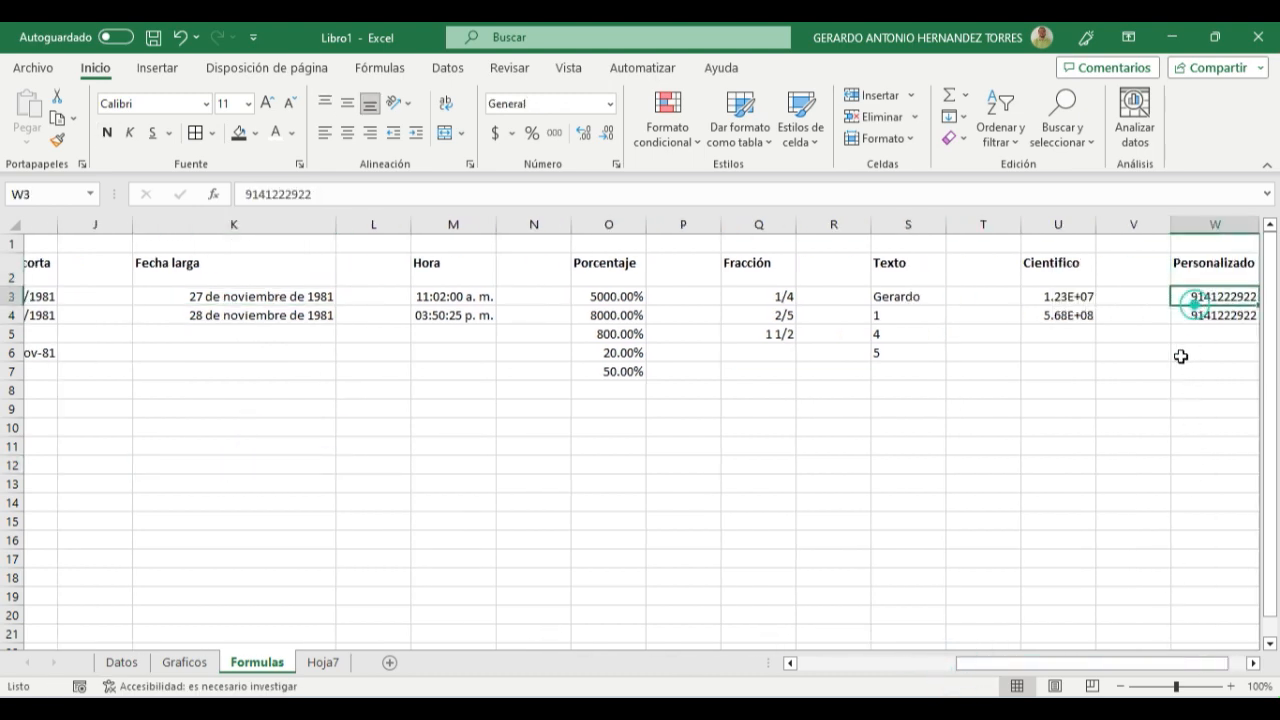
left_click(1253, 663)
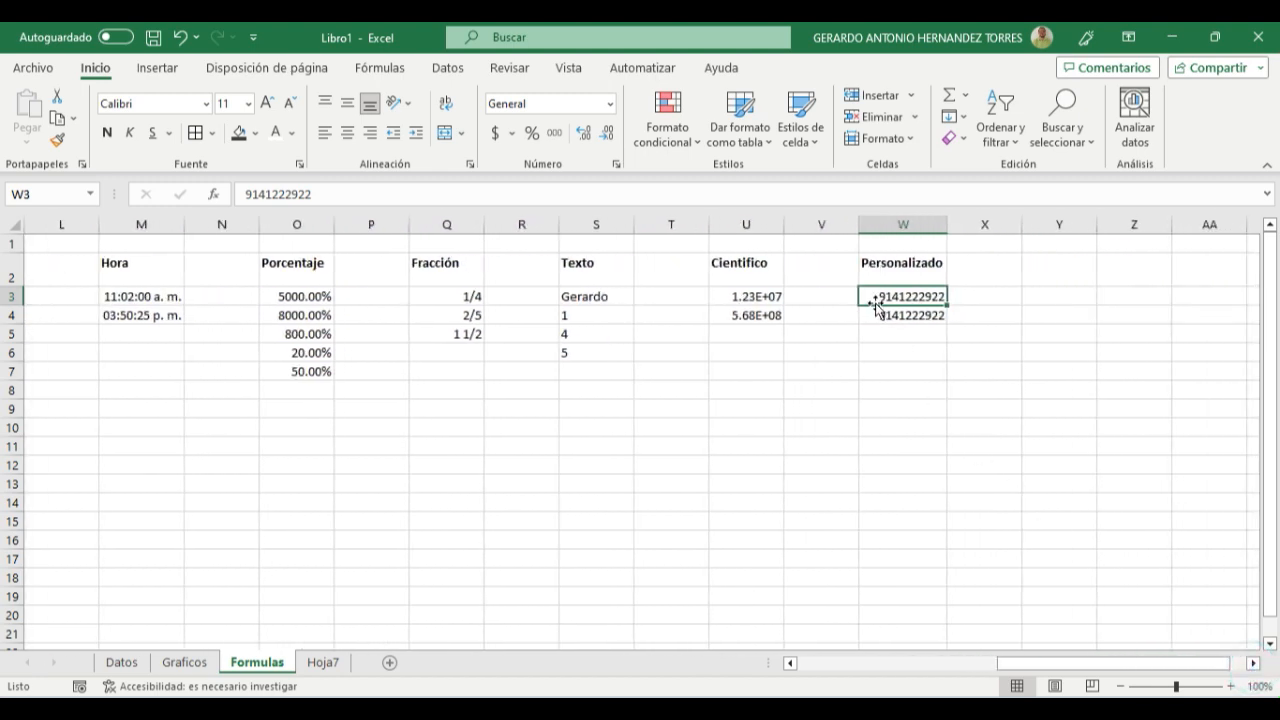
left_click(884, 315)
left_click(879, 298)
left_click(608, 111)
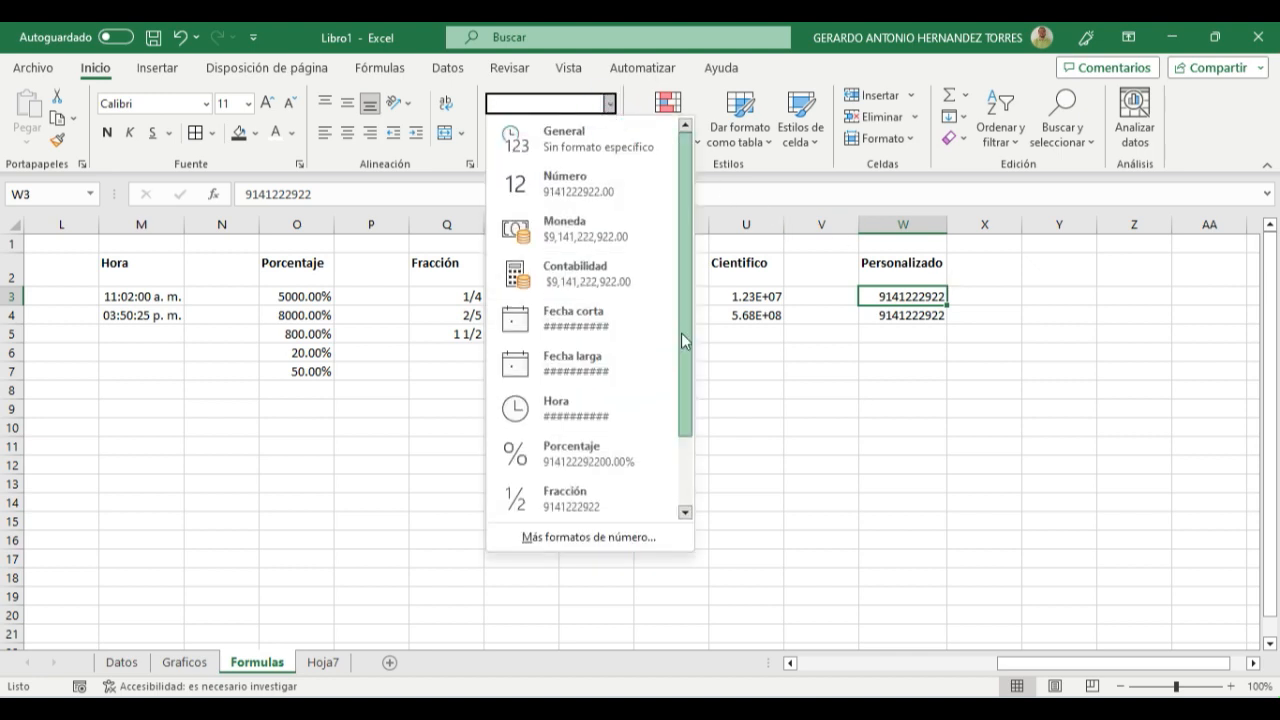
scroll(681, 327, "down", 2)
left_click(564, 541)
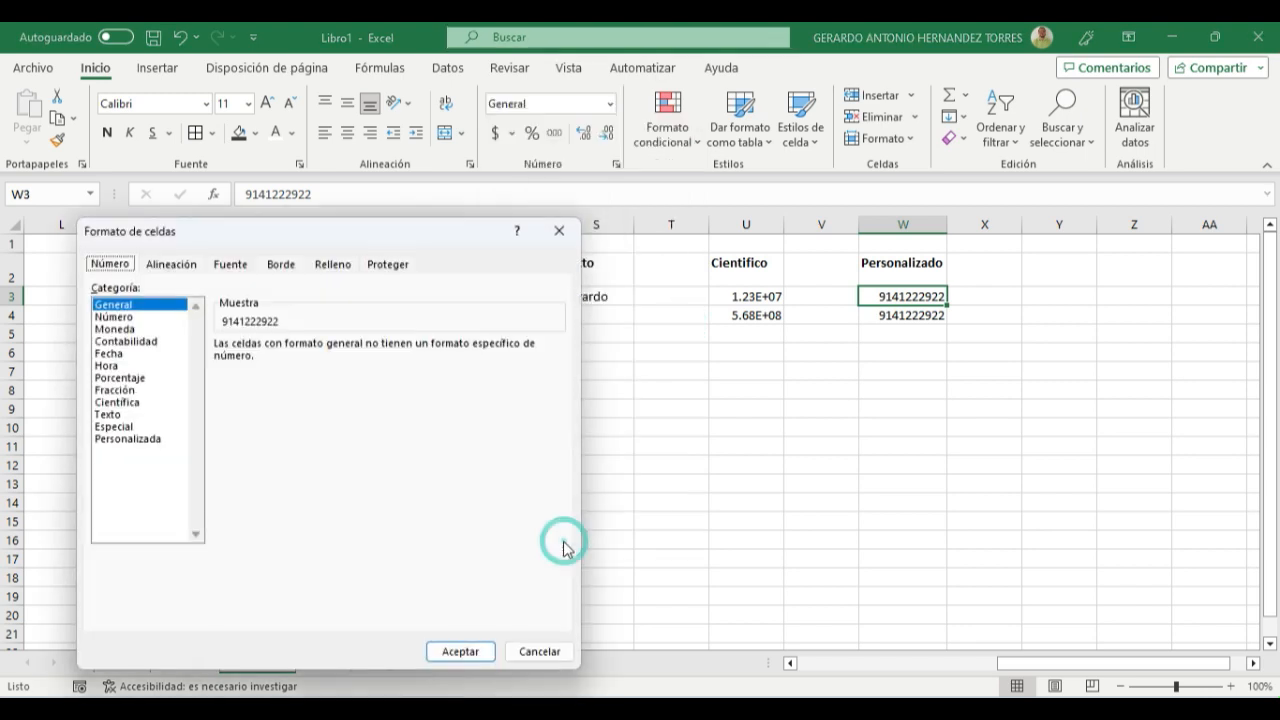
left_click(129, 440)
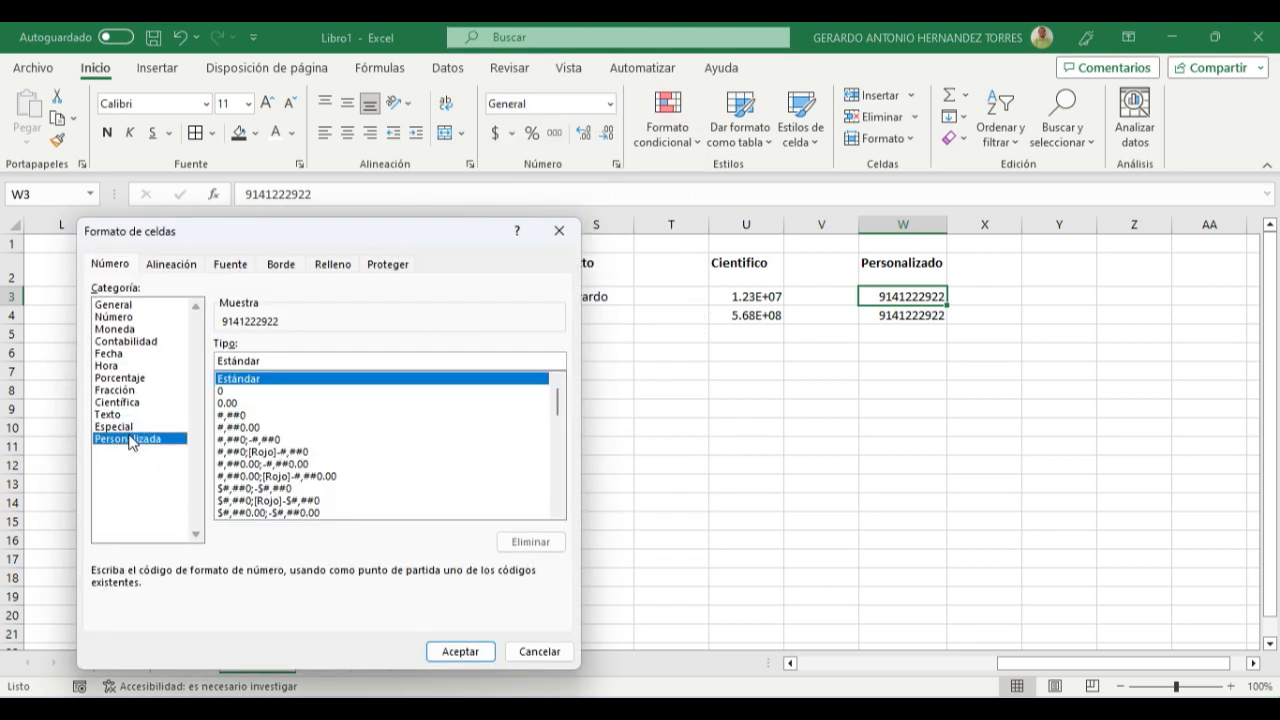
- Preview several predefined custom codes on the W3 number, including $#,##0;[Rojo]-$#,##0 and #,##0
left_click(255, 500)
scroll(255, 503, "down", 1)
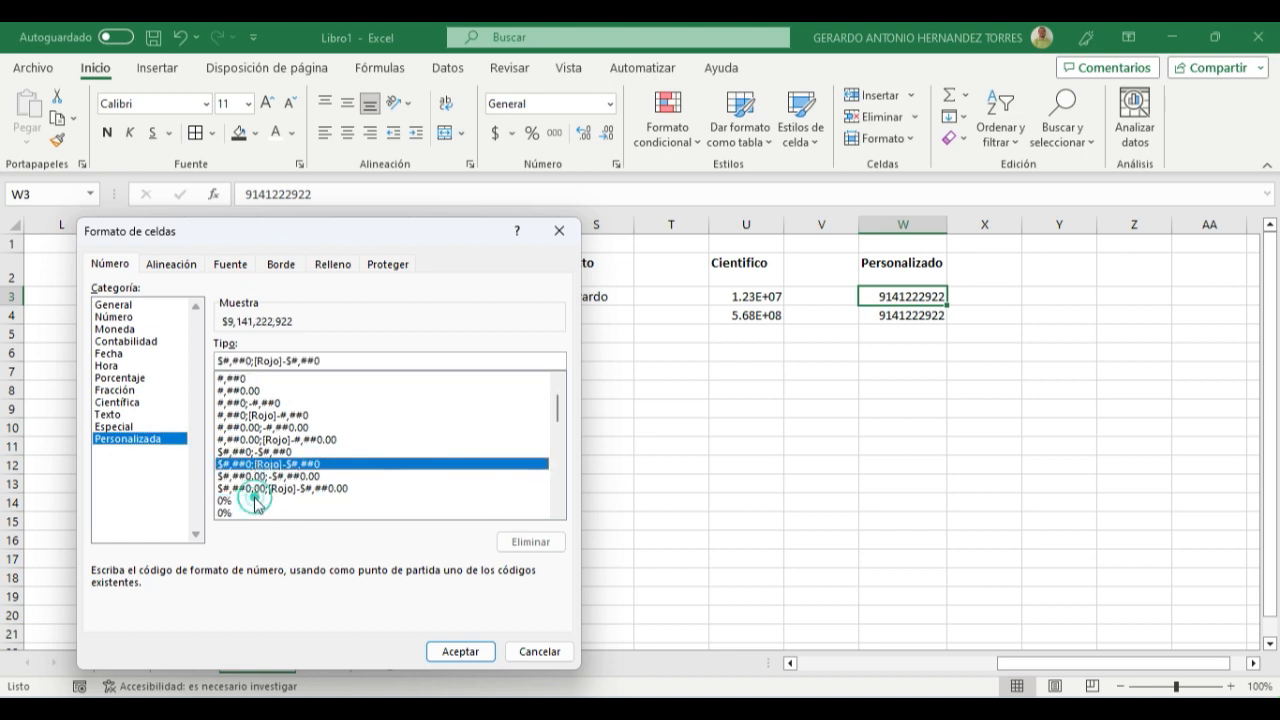
scroll(255, 503, "down", 1)
left_click(255, 464)
left_click(252, 500)
left_click(268, 441)
left_click(255, 403)
scroll(245, 410, "up", 2)
left_click(243, 415)
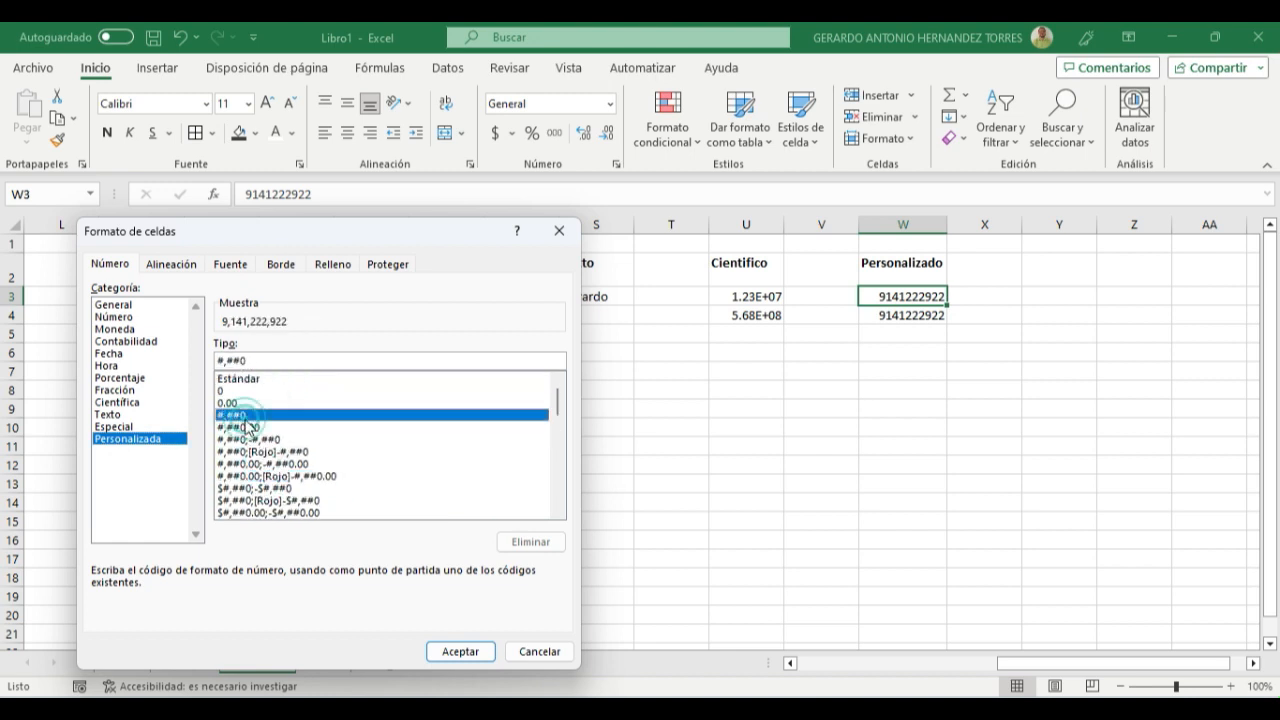
double_click(267, 360)
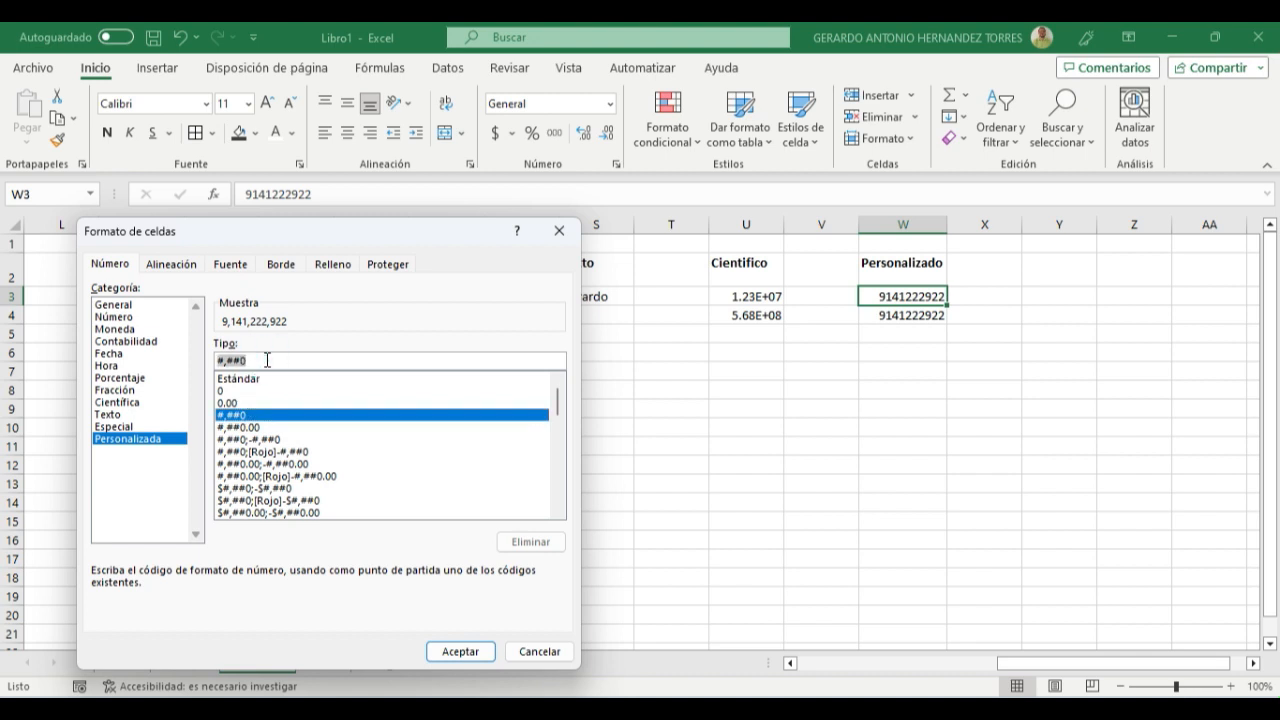
key("BackSpace")
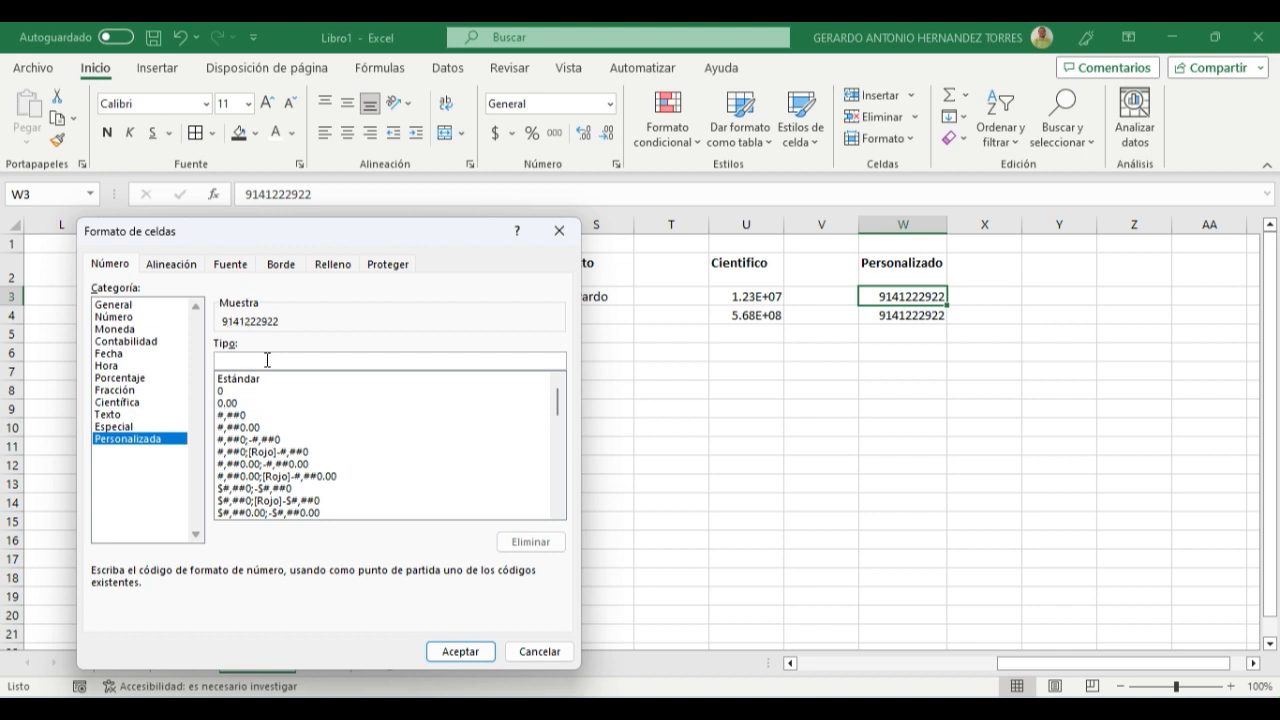
type("000-000-00-00")
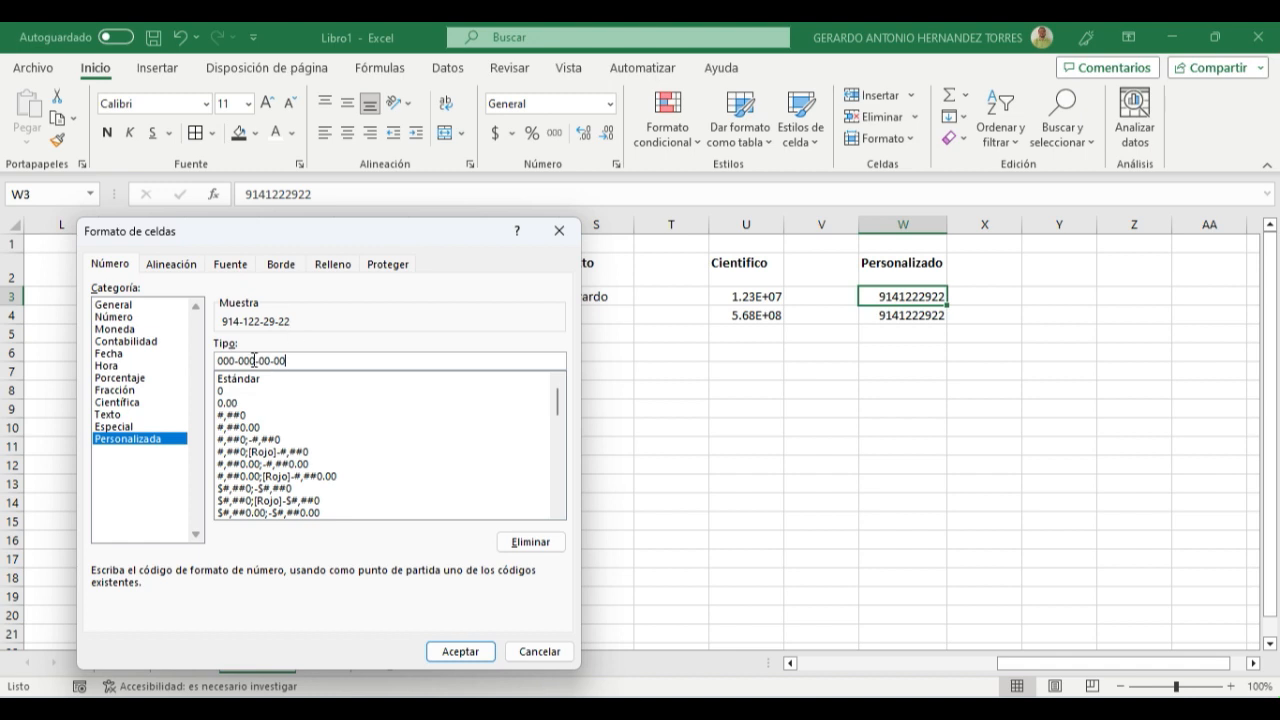
left_click(449, 652)
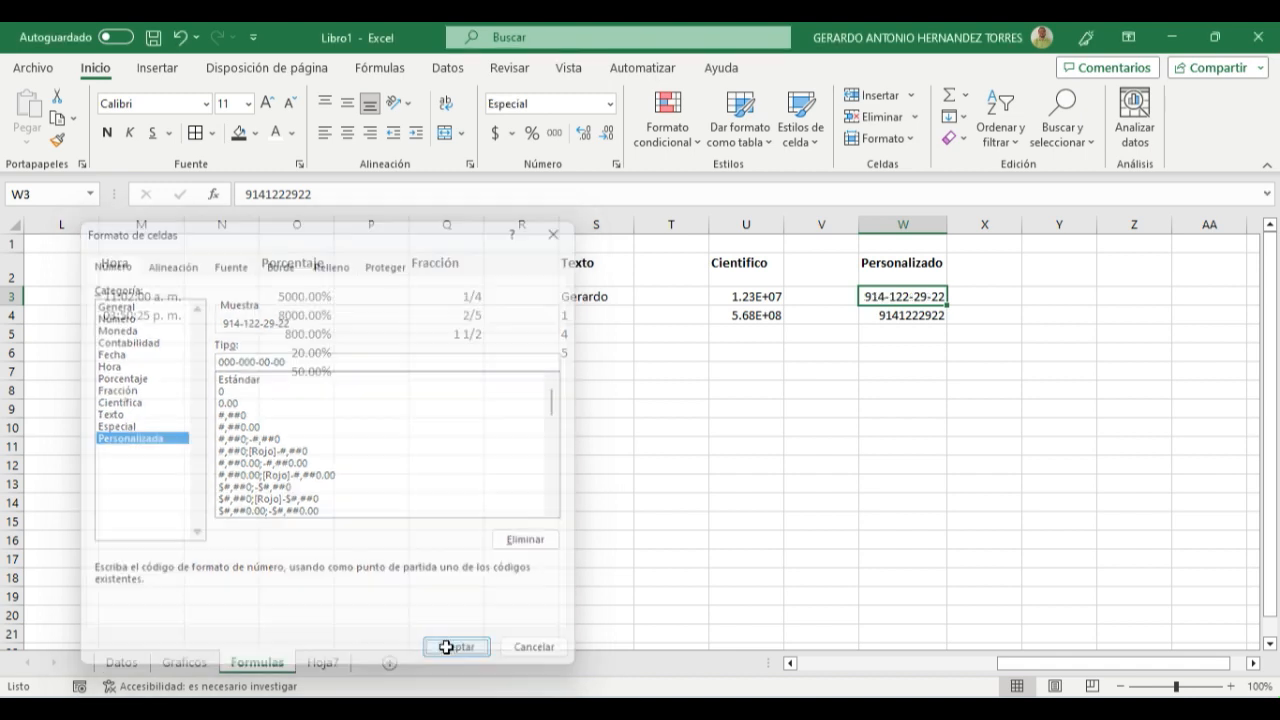
left_click(980, 468)
left_click(899, 296)
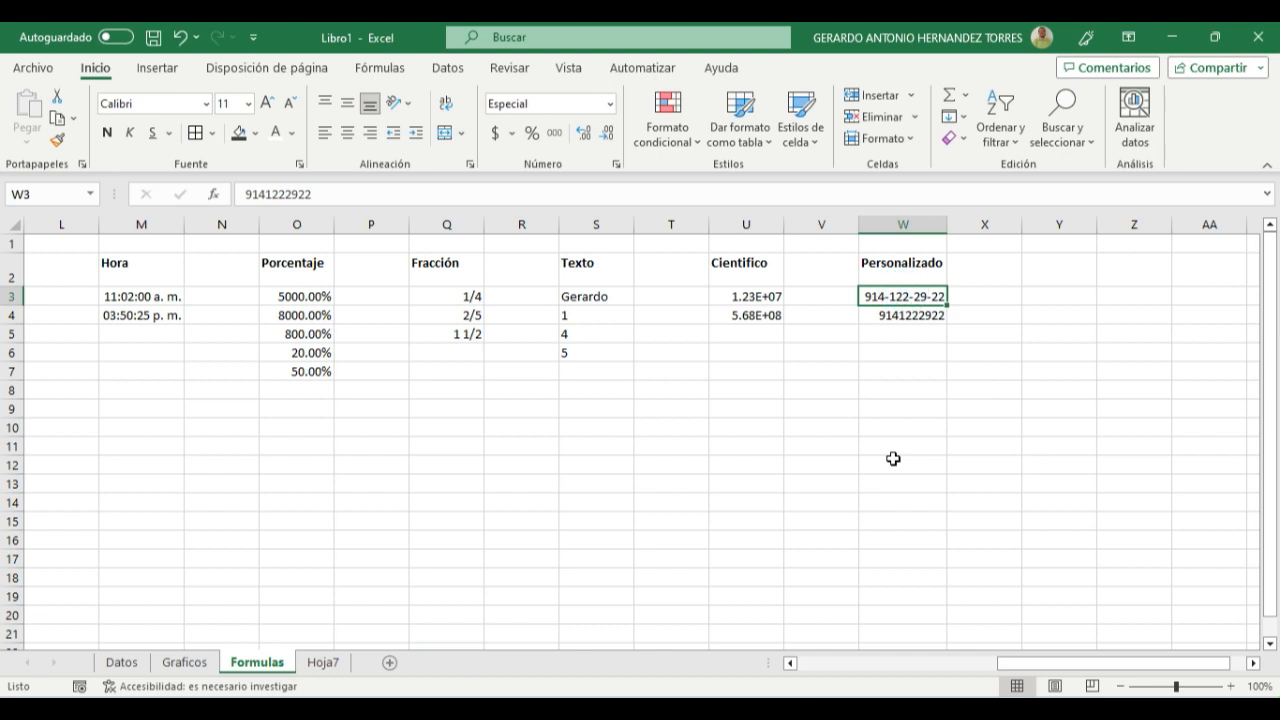
- Open the Personalizada format category for the second Personalizado entry, W4
left_click(888, 318)
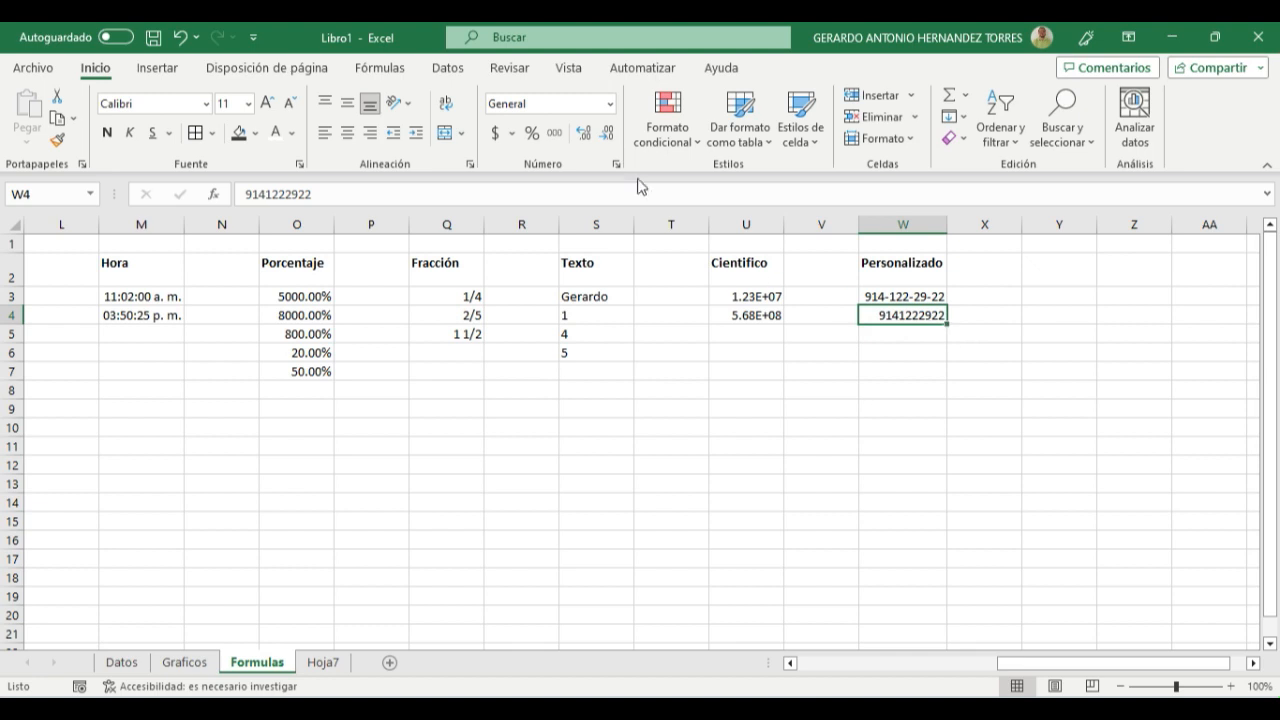
left_click(607, 104)
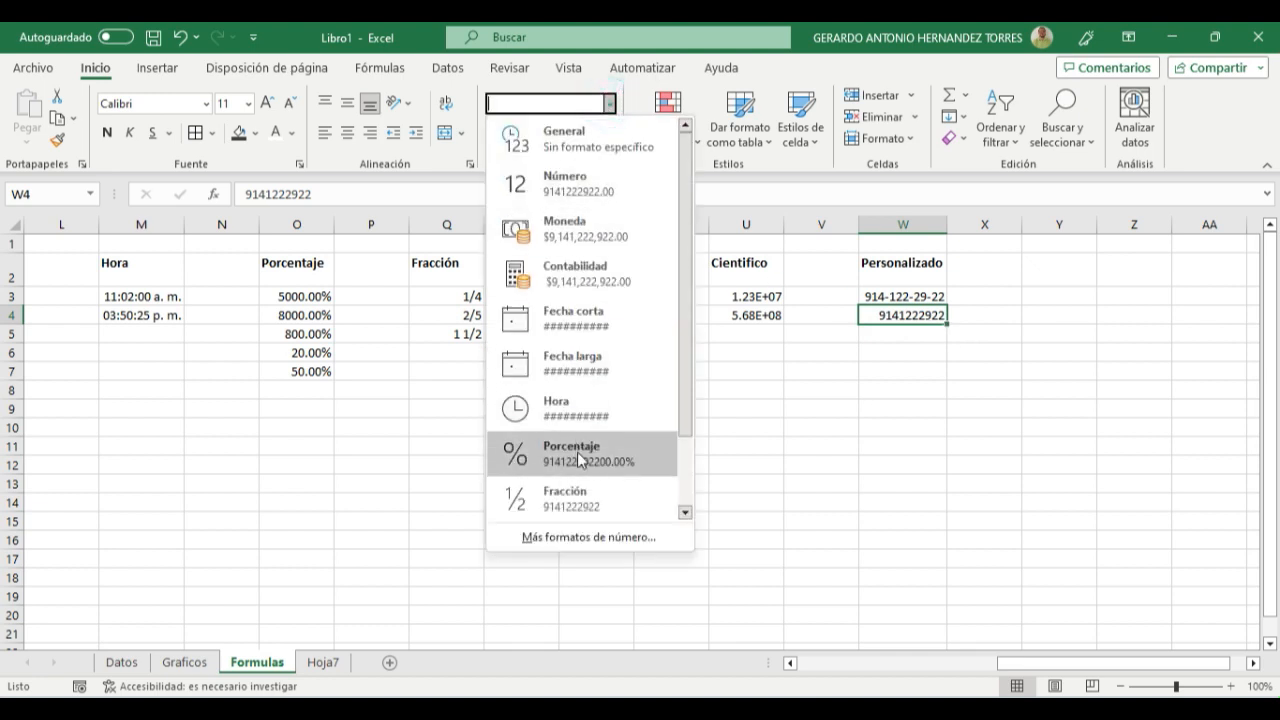
scroll(583, 484, "down", 2)
left_click(571, 538)
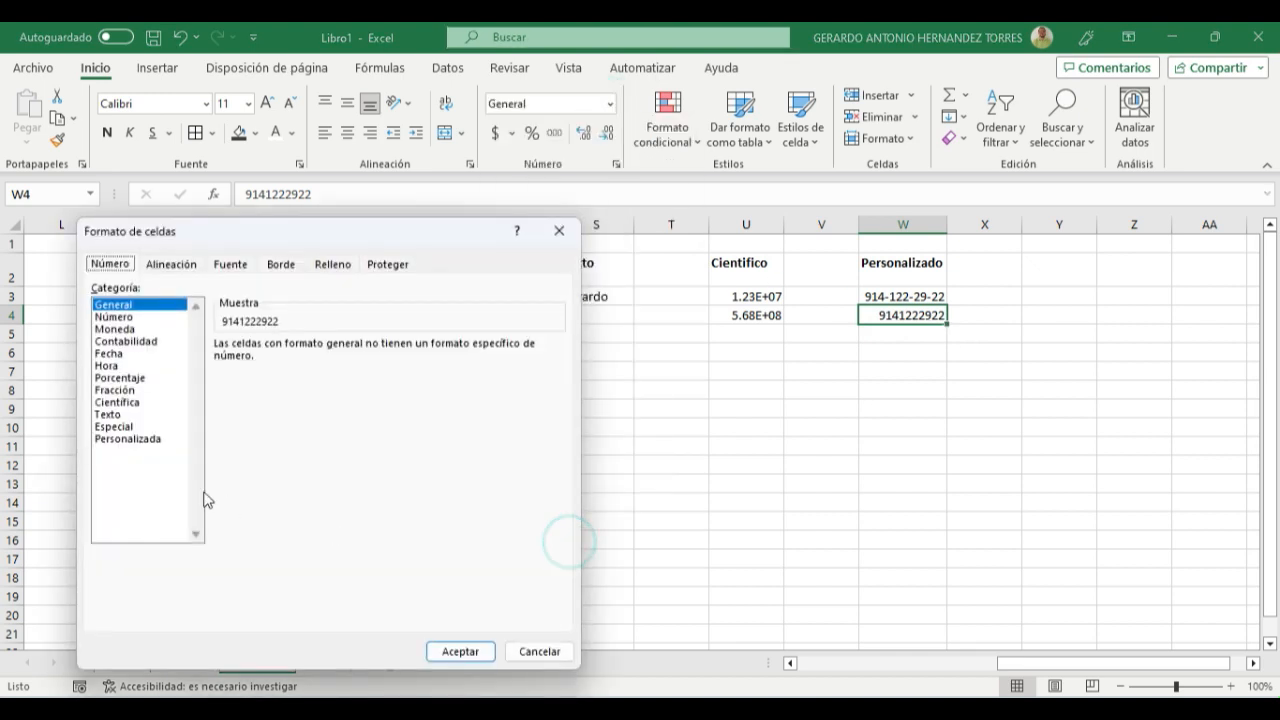
left_click(149, 441)
- Replace the Estándar code for W4 with the custom code ###-###-##-## and apply it
left_click(332, 354)
double_click(334, 359)
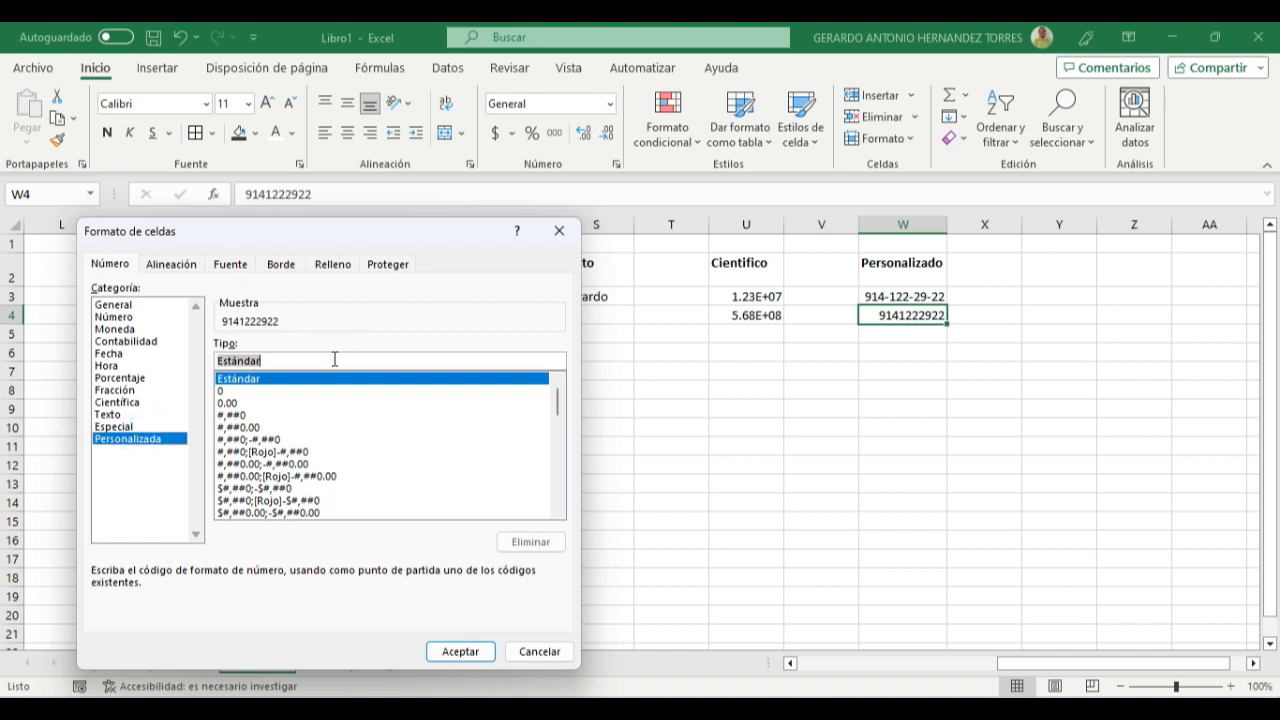
type("##")
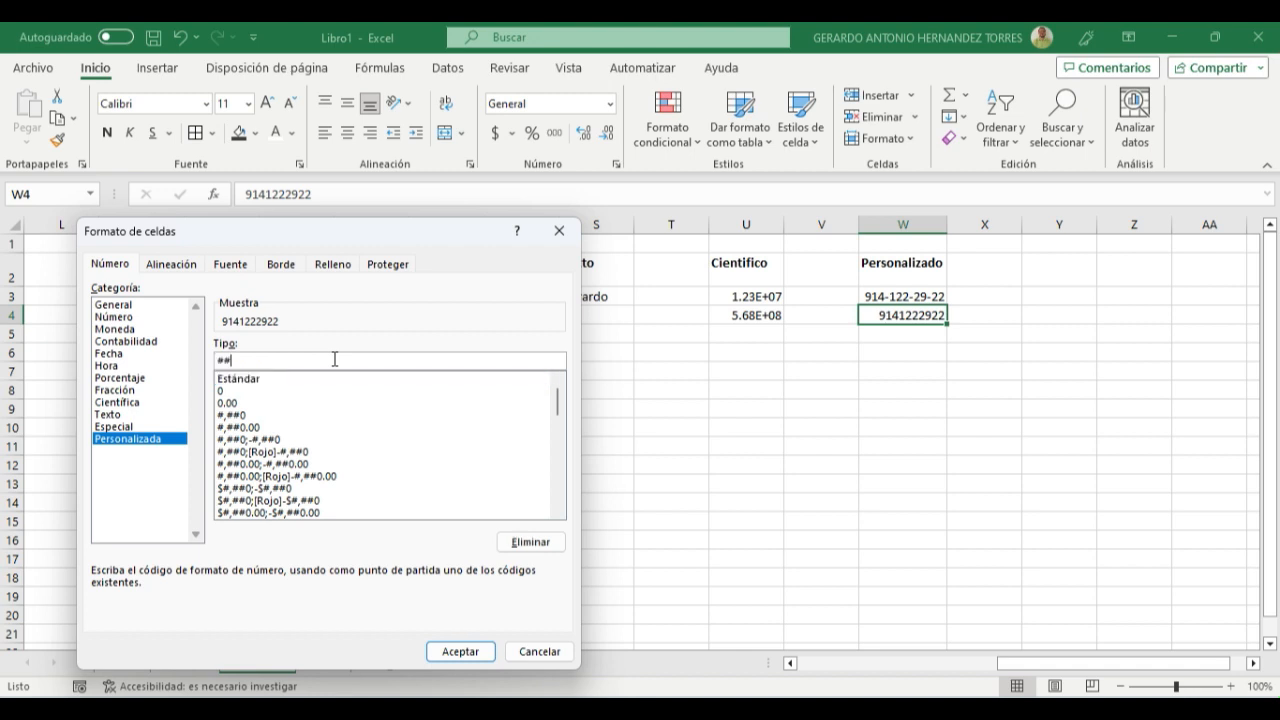
type("#-###-##-##")
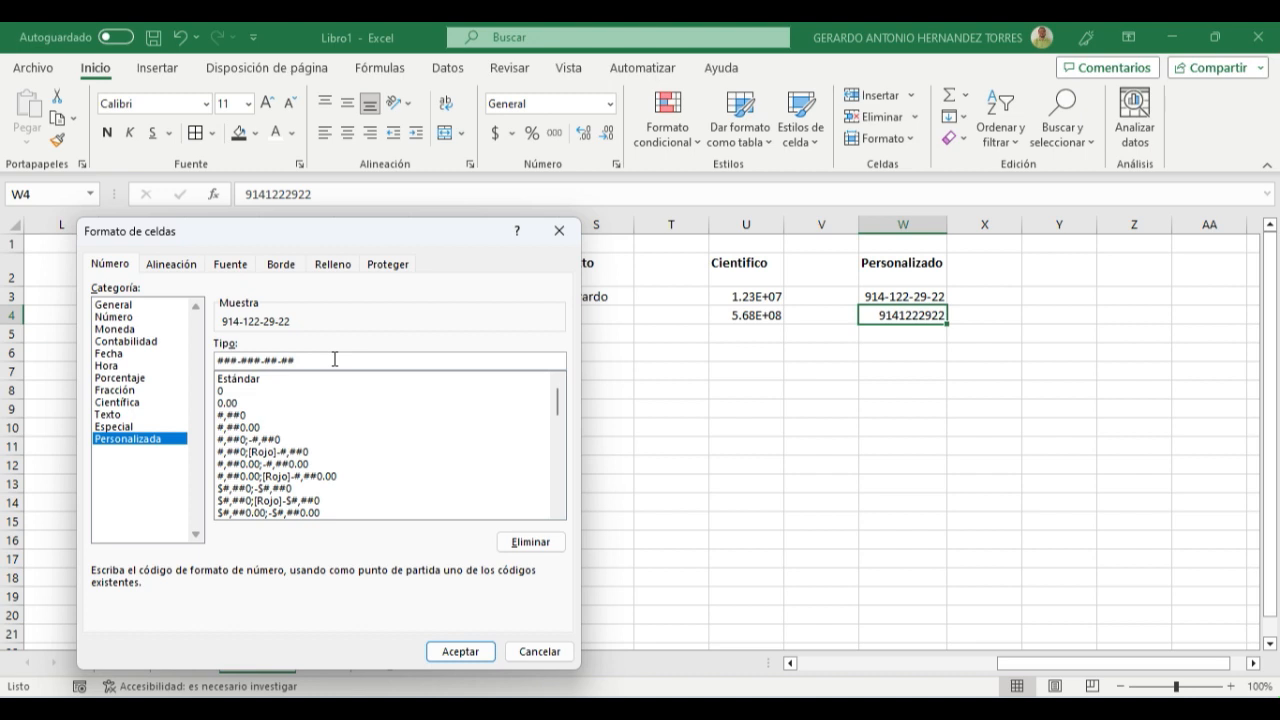
left_click(475, 652)
left_click(962, 408)
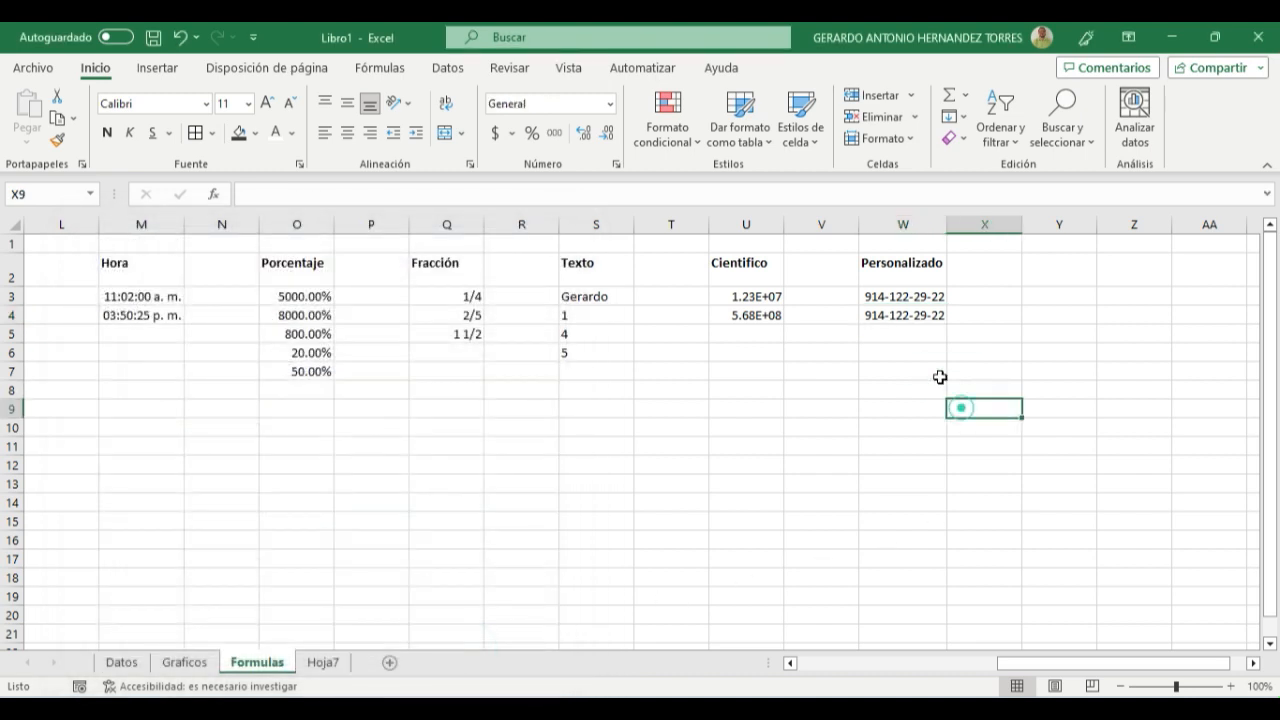
- Compare the stored numbers and format types of the two phone-style entries in W3 and W4
left_click(900, 297)
left_click(900, 312)
left_click(884, 297)
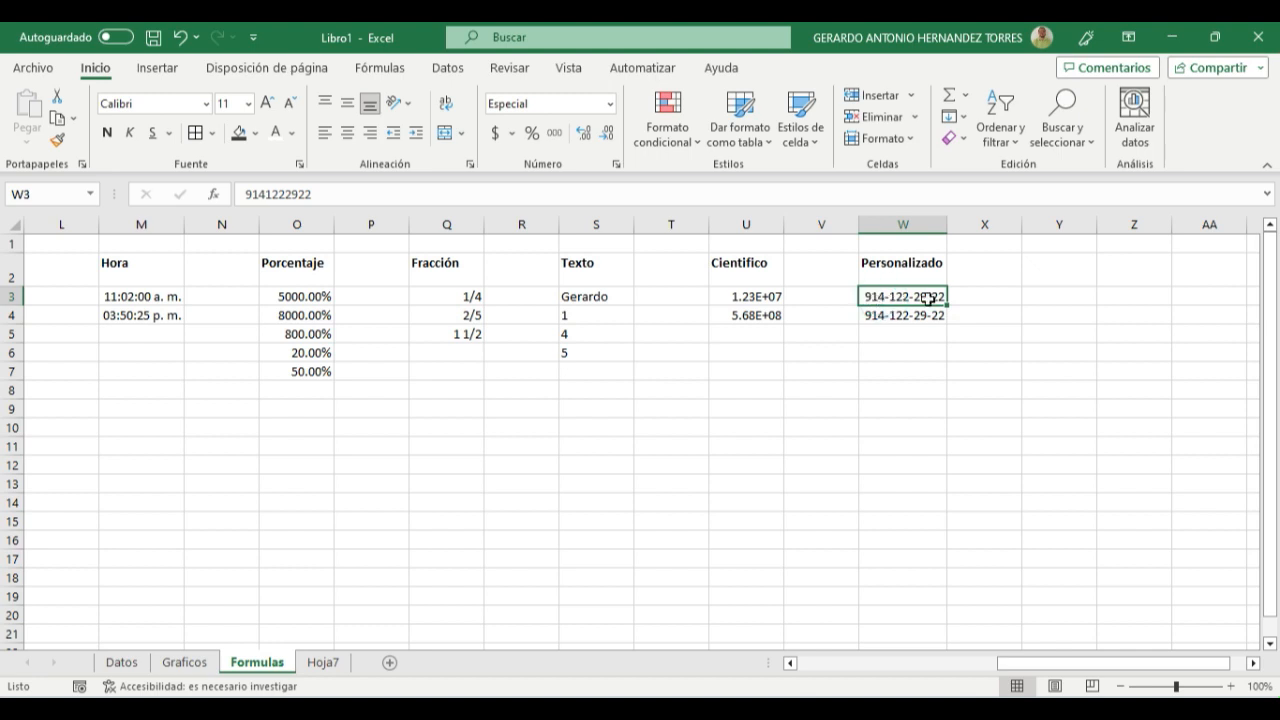
left_click(877, 320)
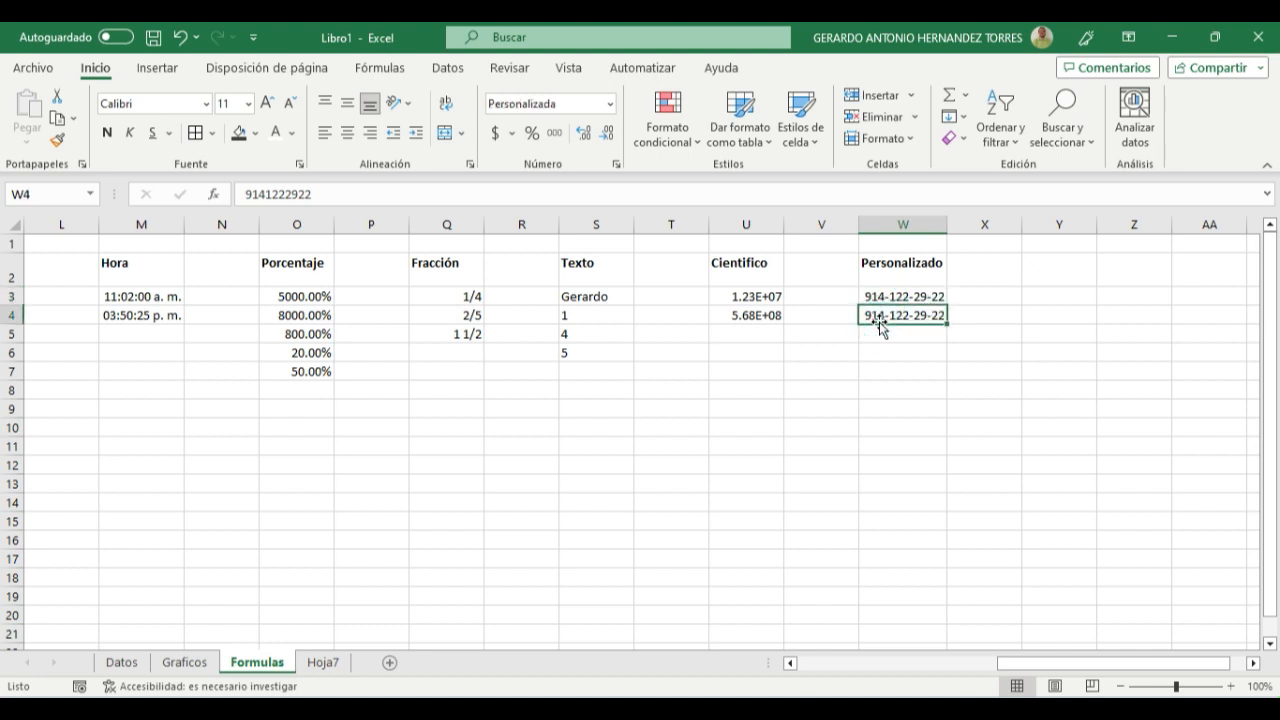
left_click(897, 372)
- Replace the number in W3 with the same phone number without its first three digits
left_click(893, 297)
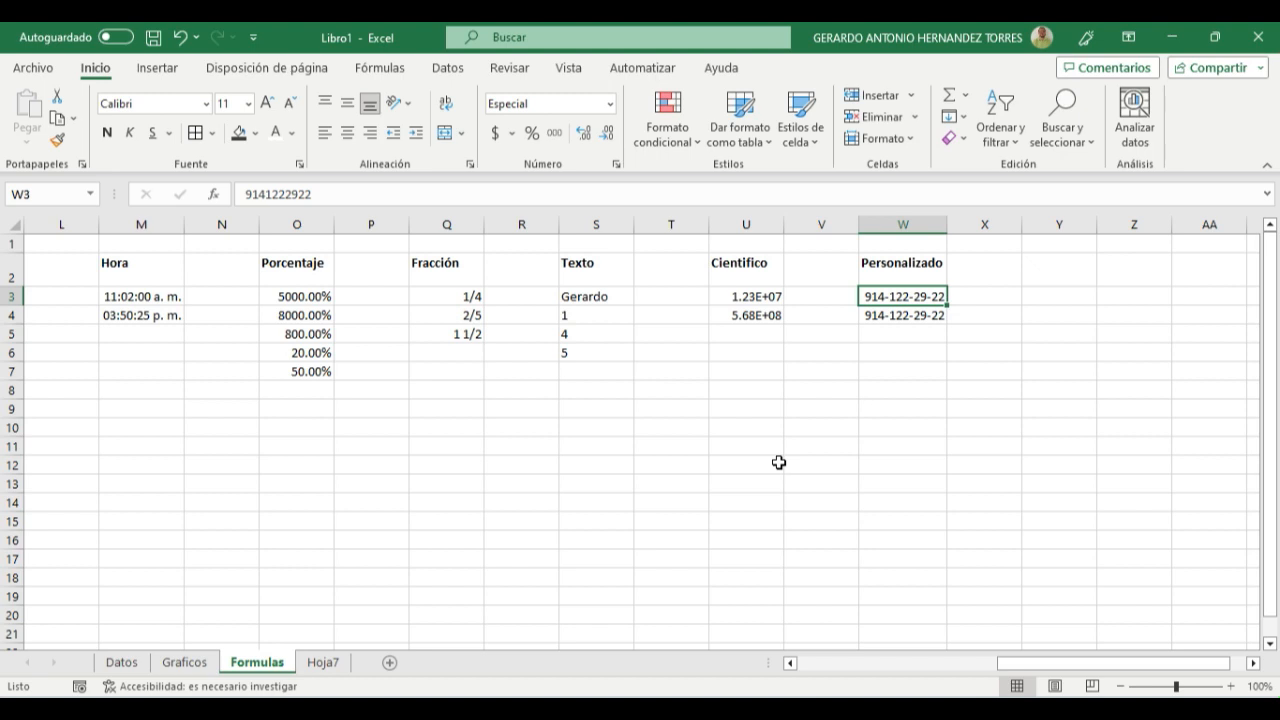
type("1222922")
key("Return")
key("Up")
- Enter the same shortened seven-digit phone number in W4 and compare how both Personalizado cells display it
key("Down")
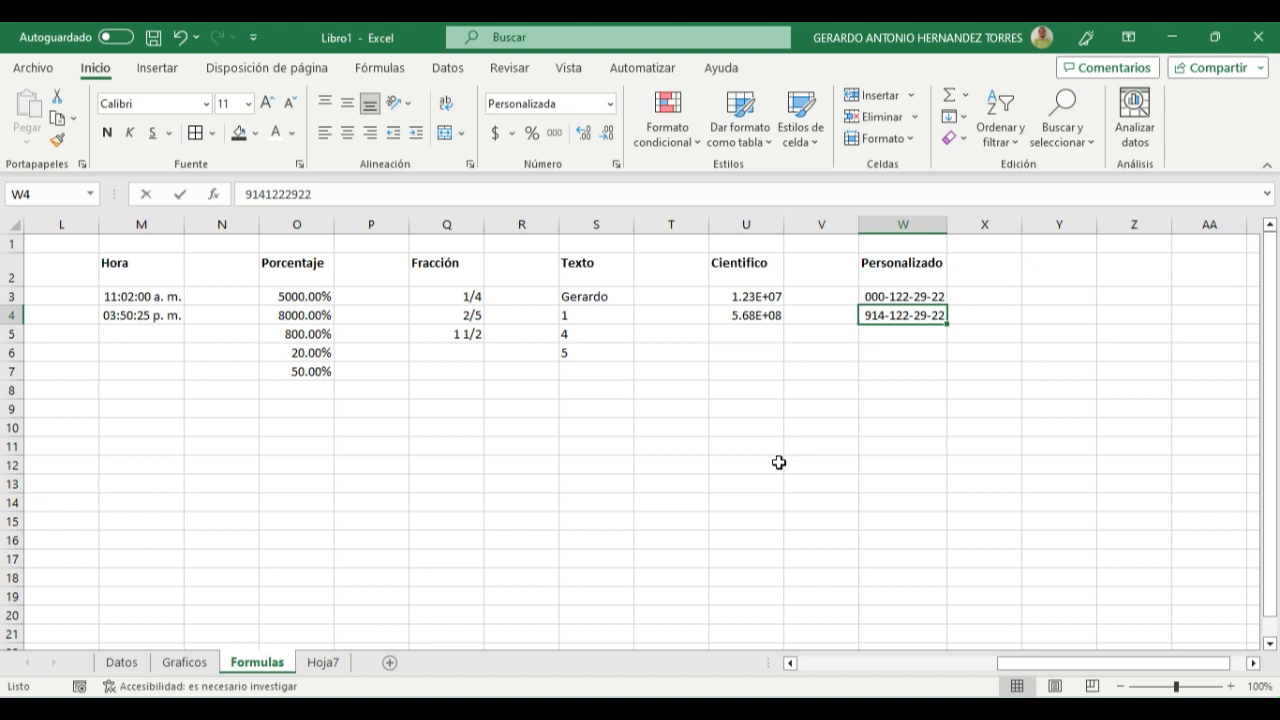
type("122-29-")
type("22")
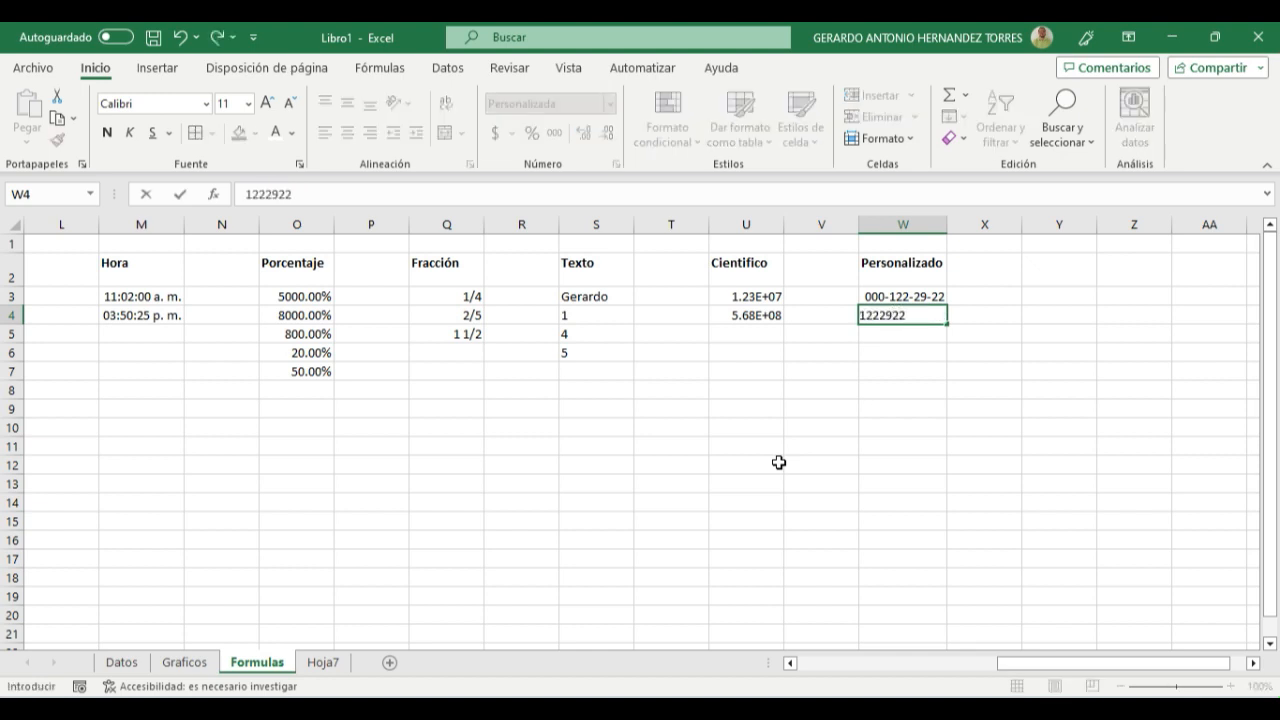
key("Return")
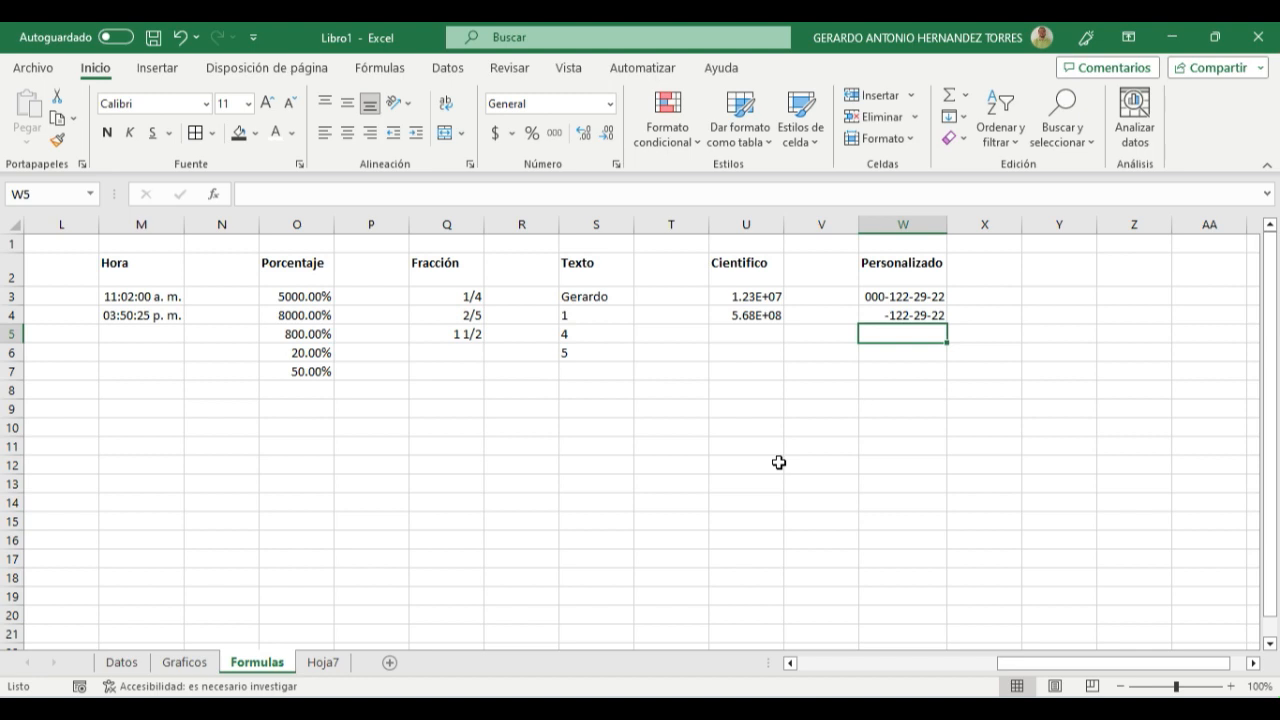
key("Up")
key("Up")
key("Down")
- Review the Personalizada format codes for W5 without applying any, and look back over the formatted columns
left_click(609, 104)
left_click(589, 537)
left_click(107, 450)
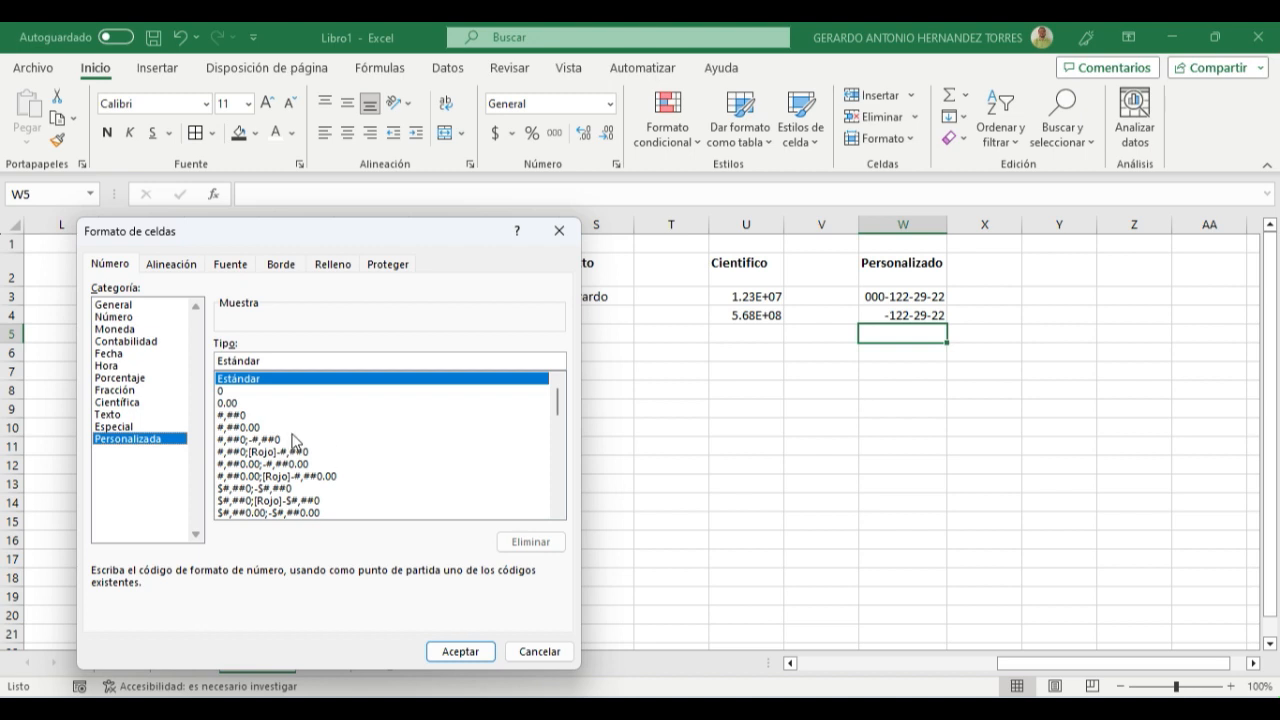
left_click(563, 643)
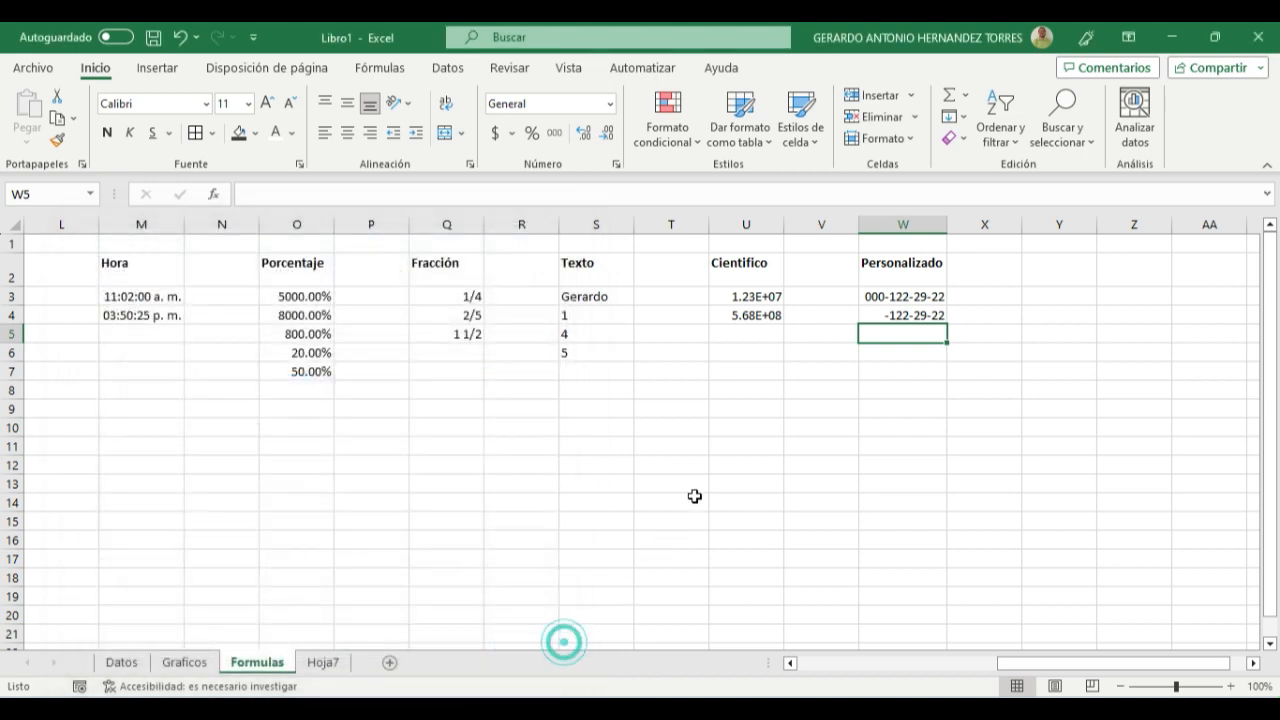
left_click_drag(1006, 666, 894, 657)
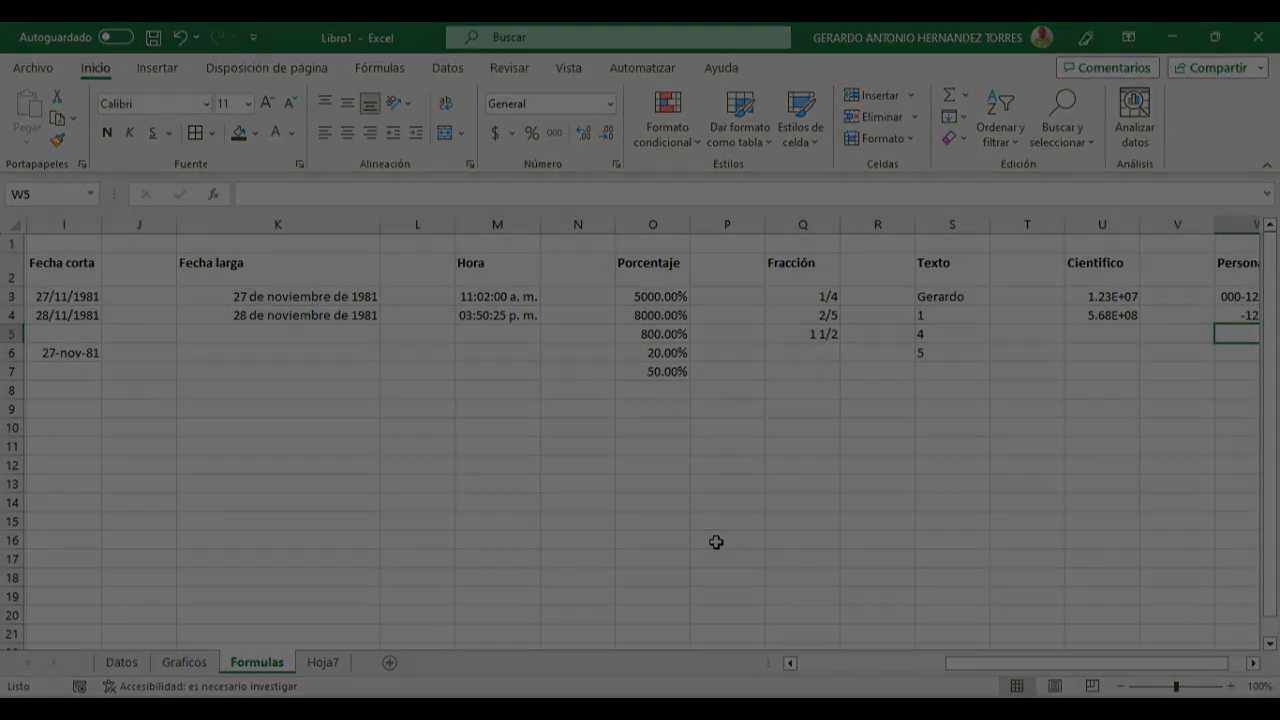